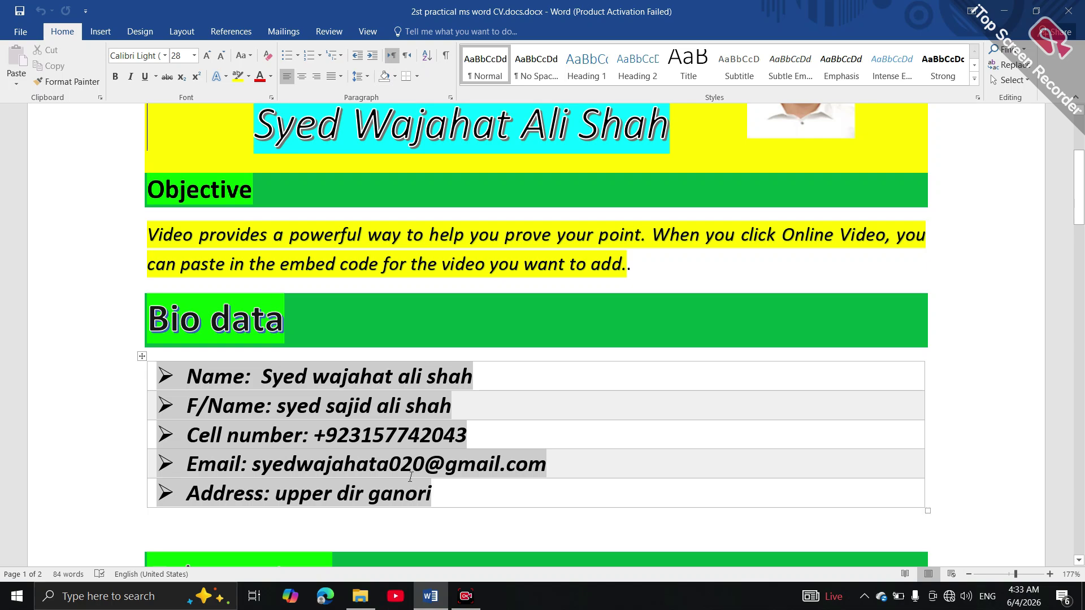
Review the finished CV and start a new blank document
drag(1079, 209, 1079, 171)
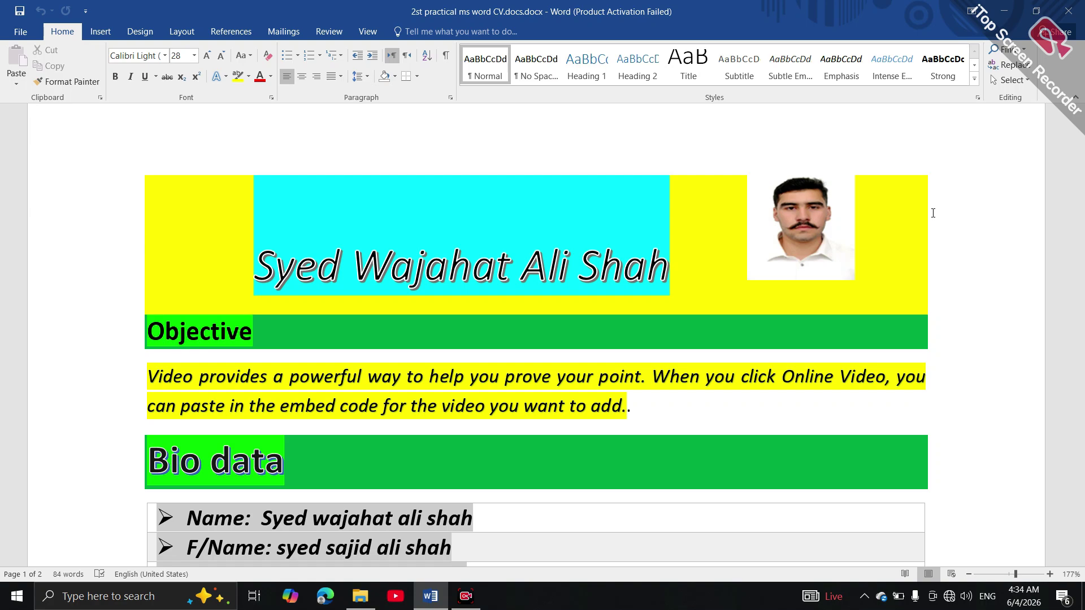
key(ctrl+n)
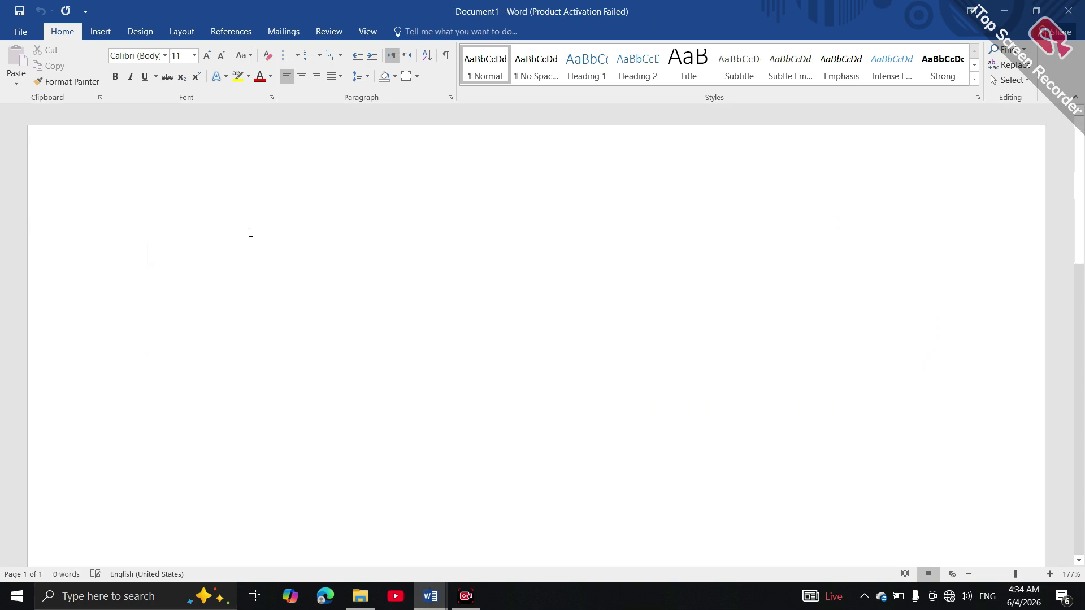
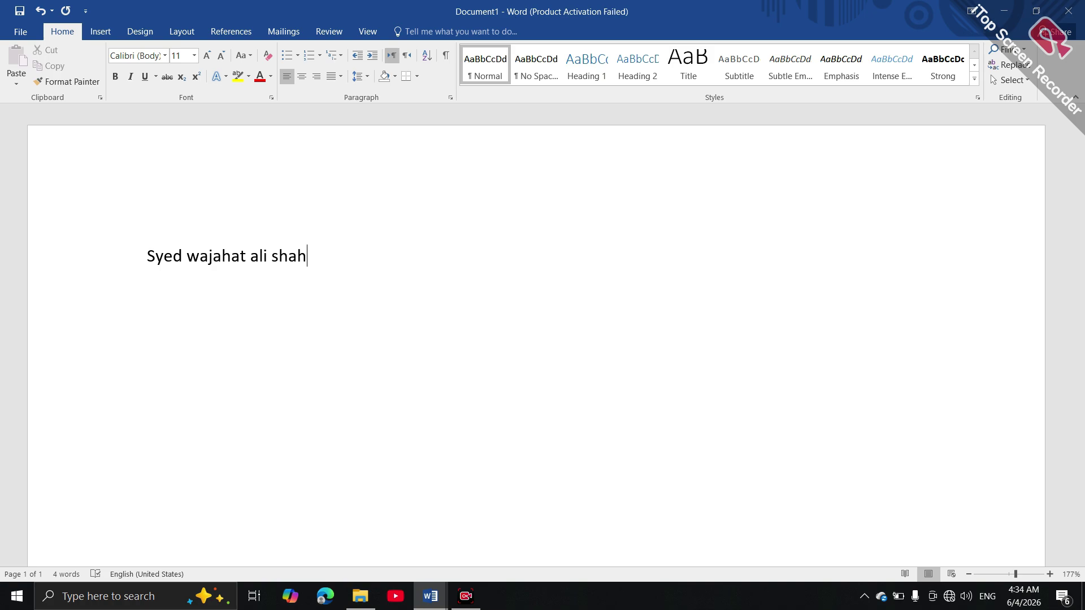
Type the person's full name on the first line and centre it
key(ctrl+e)
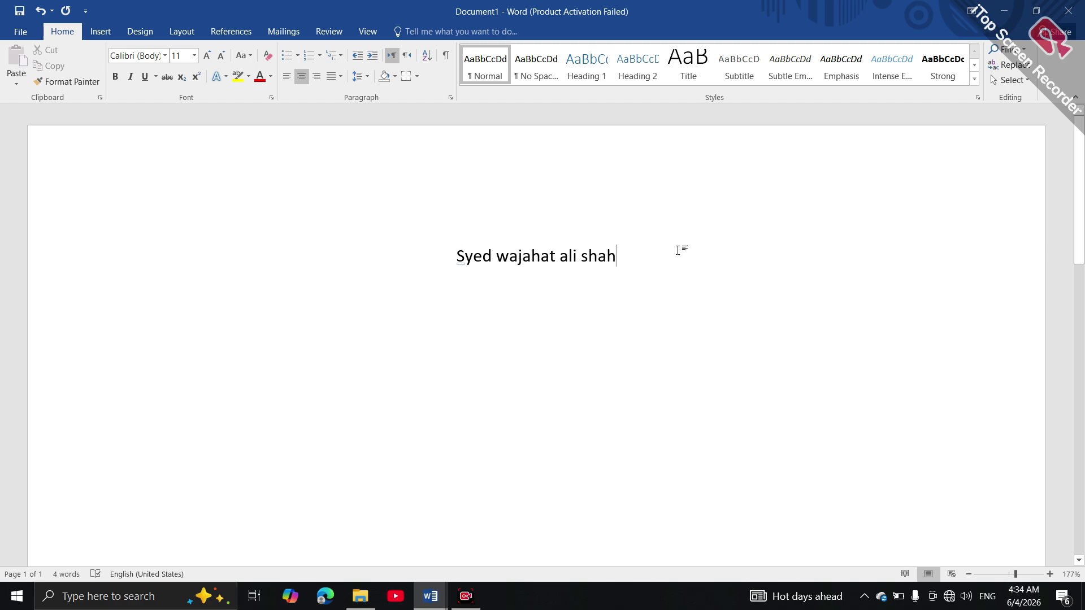
Enlarge the name line to 16 pt and give it a black hard-shadow text effect
drag(627, 256, 456, 254)
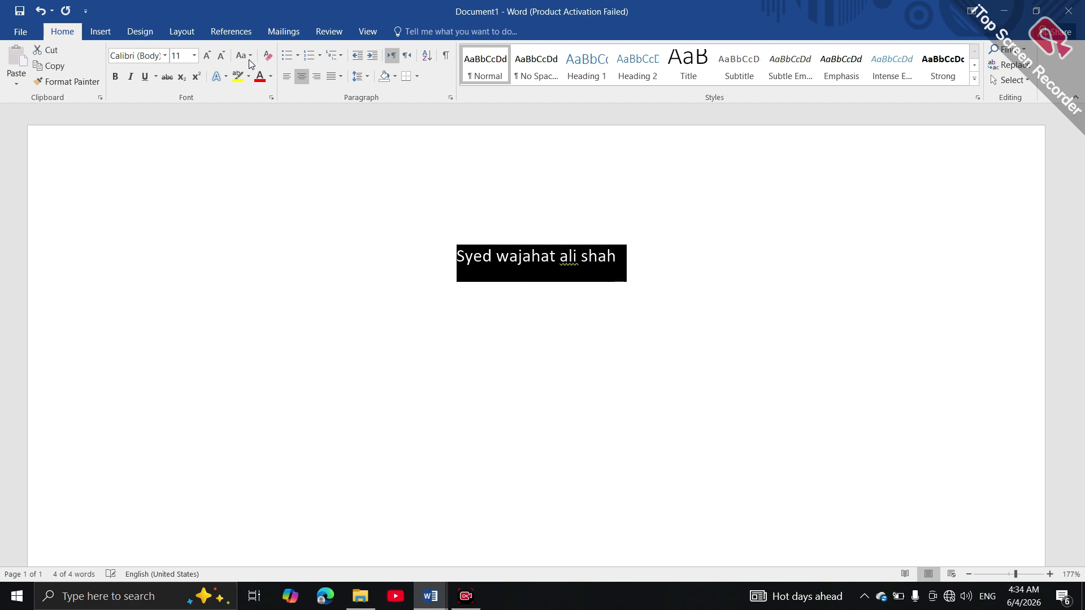
click(208, 55)
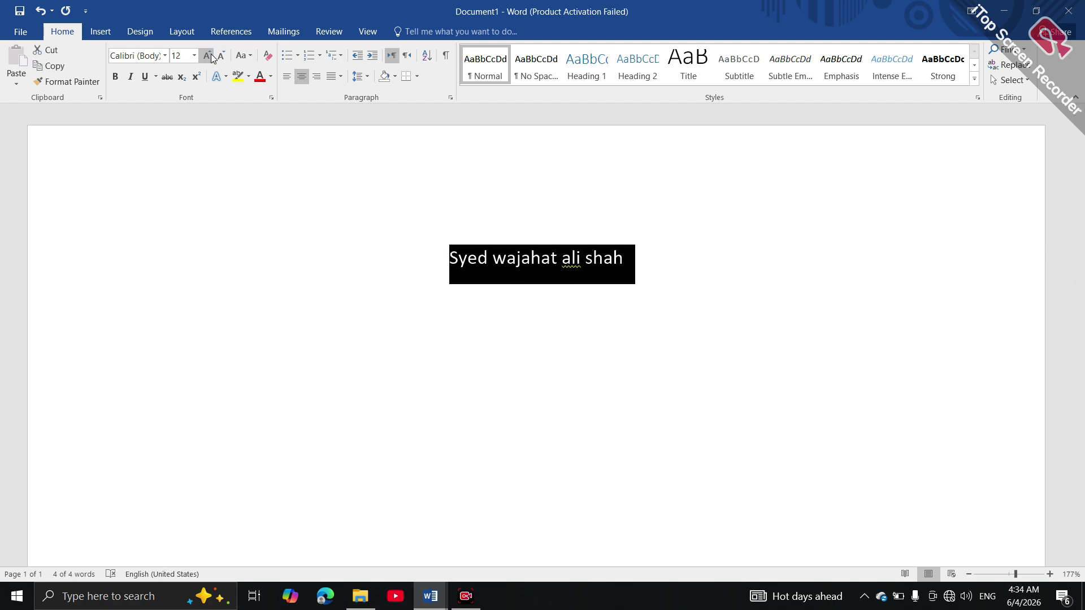
click(209, 55)
click(209, 56)
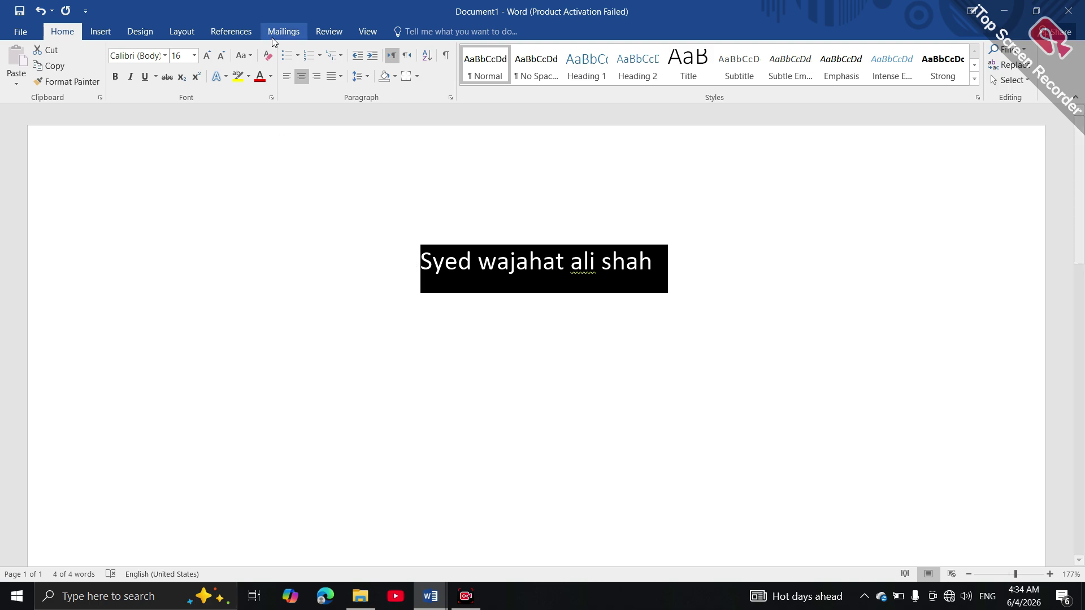
click(226, 77)
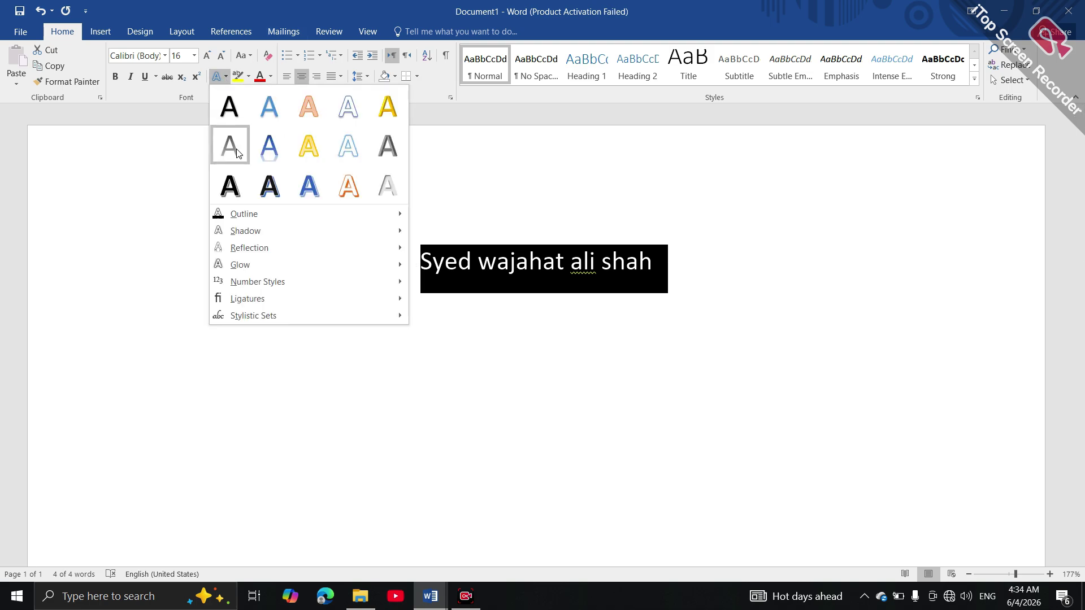
click(266, 193)
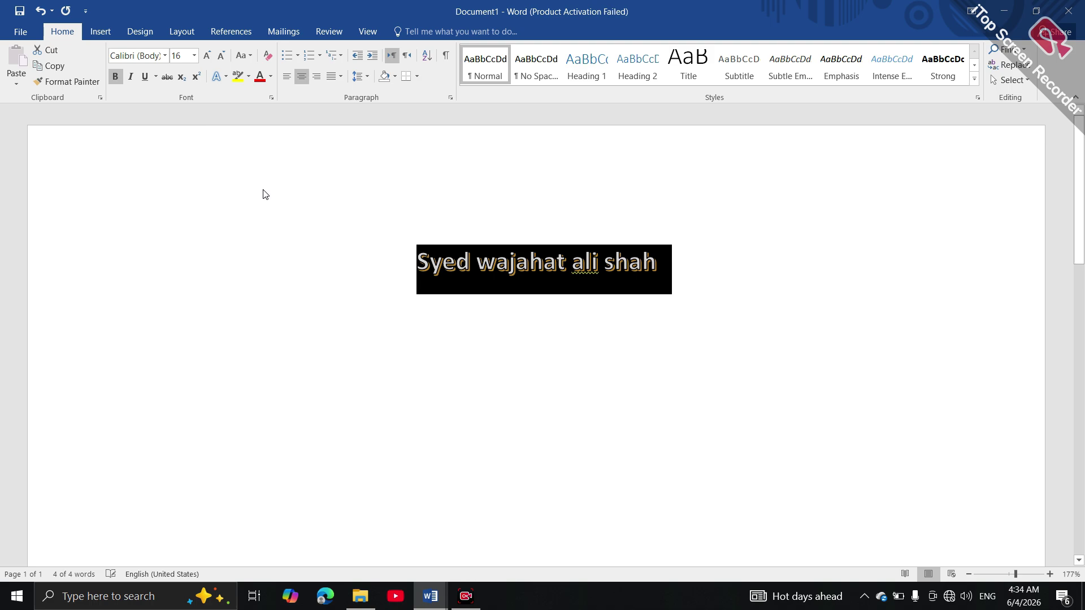
Change the name's font to Bodoni MT Black and apply a grey text effect
click(165, 56)
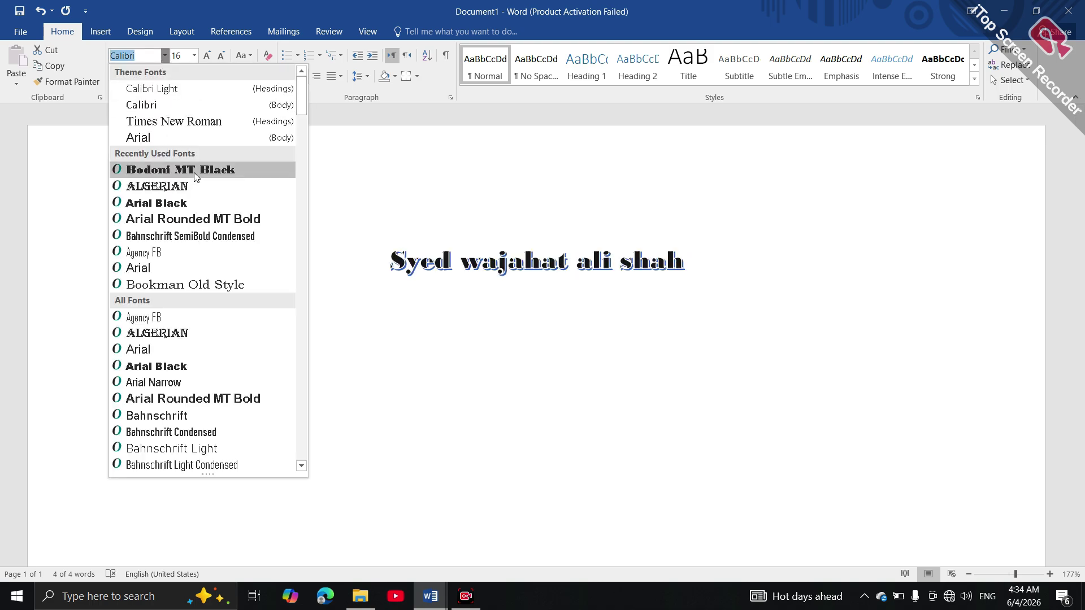
click(195, 170)
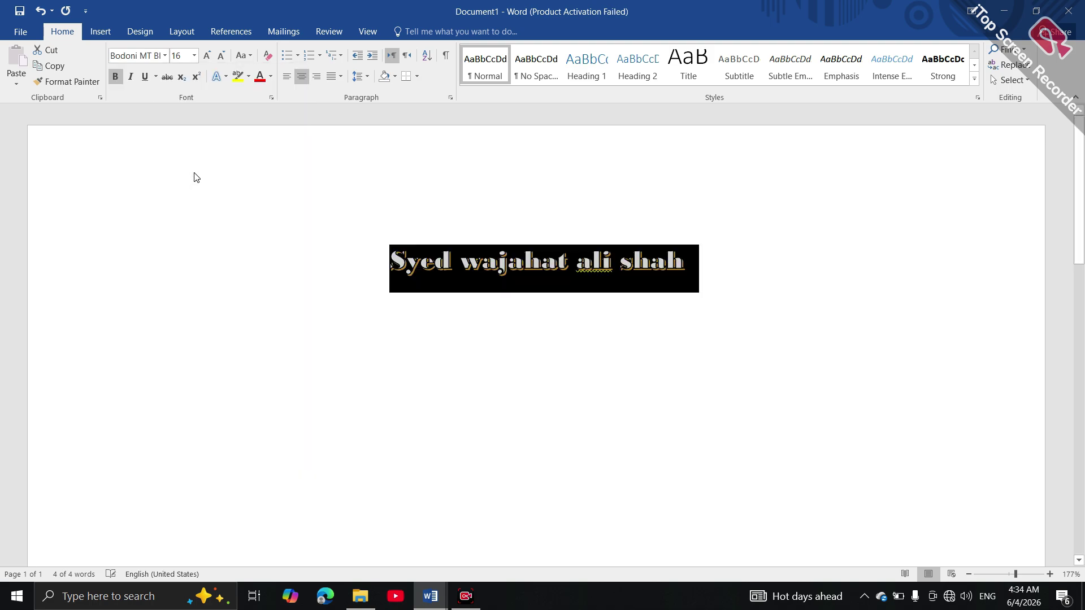
click(226, 78)
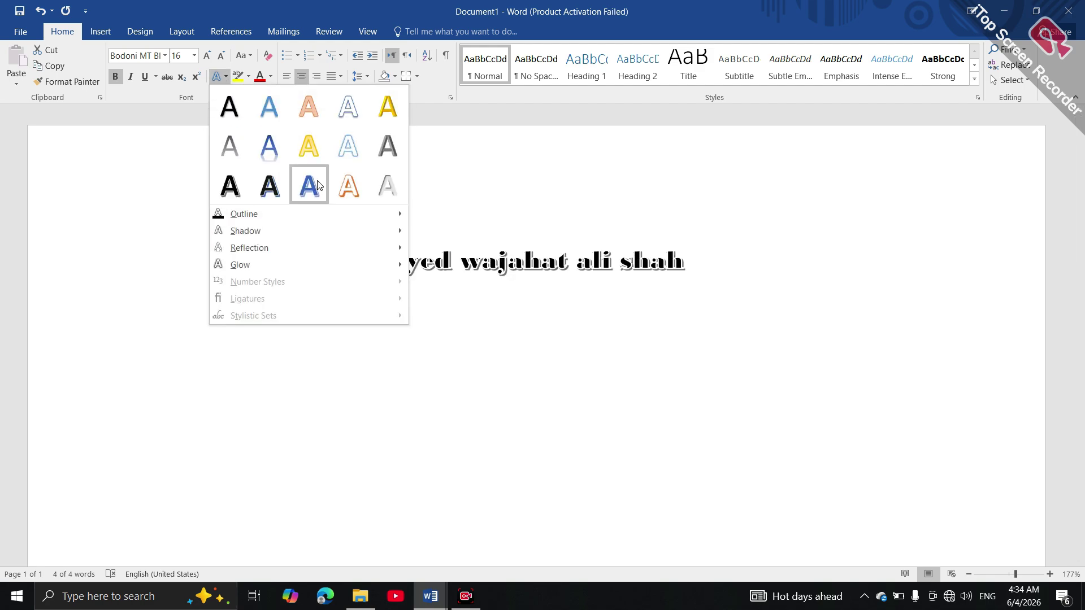
click(388, 159)
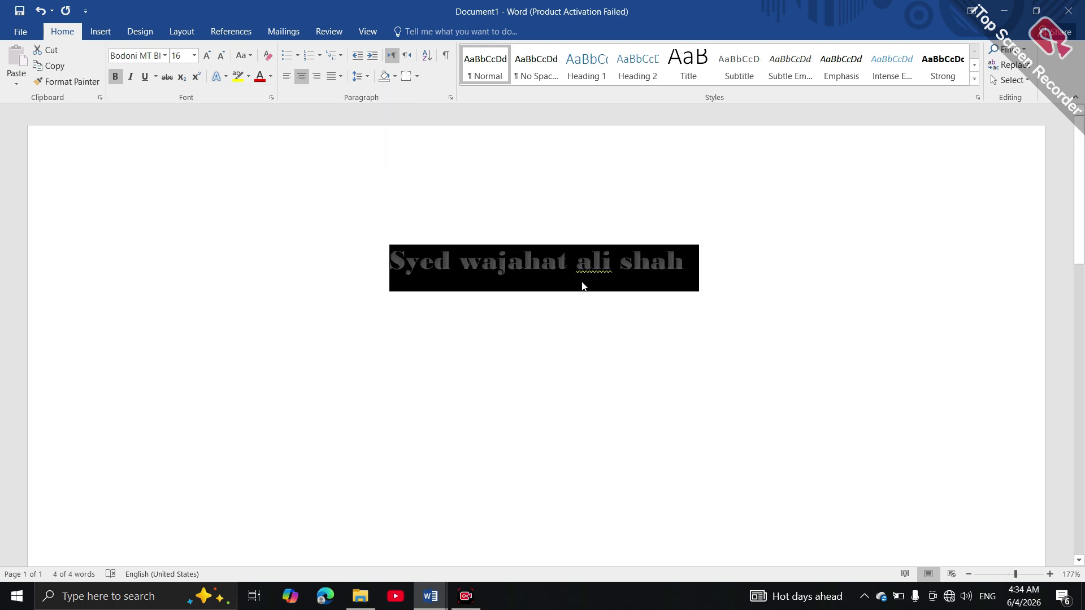
Run the spelling and grammar check, accepting the capitalisation fix in the name line
key(F7)
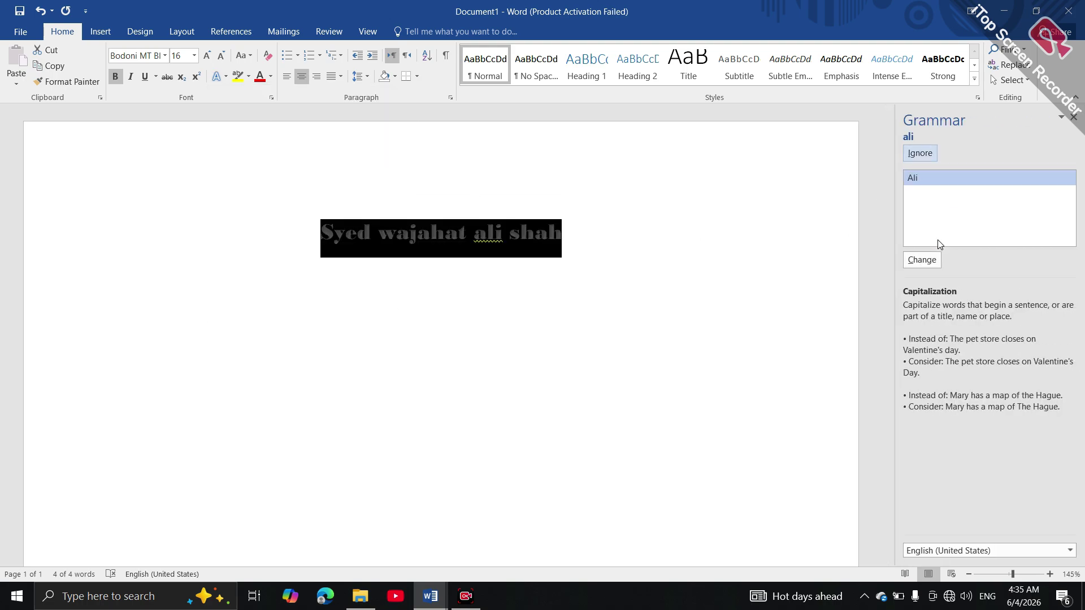
click(914, 265)
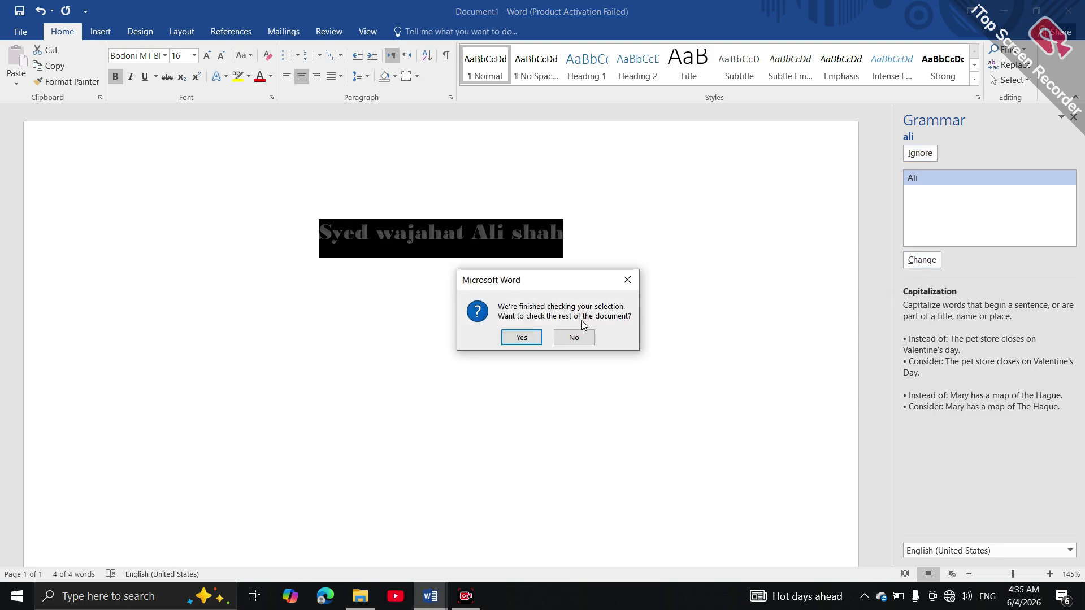
click(521, 337)
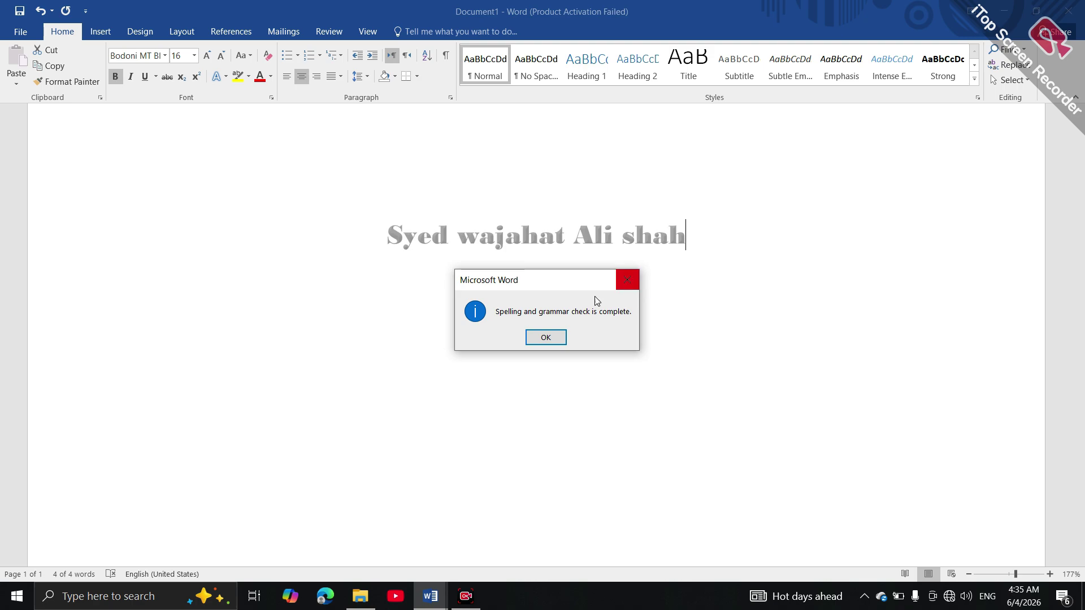
click(551, 337)
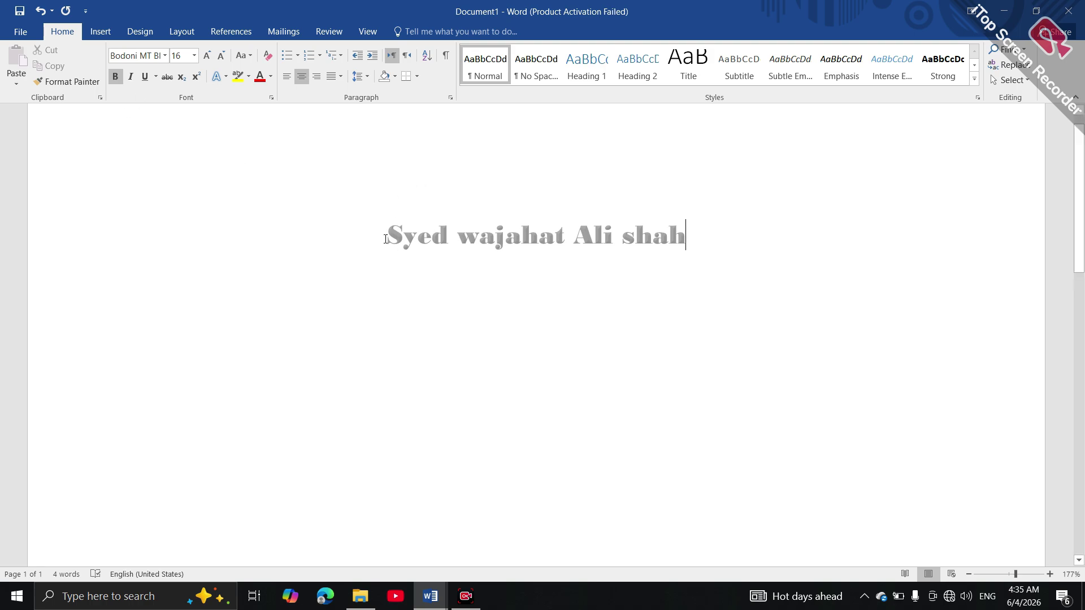
Replace the name line's full-width yellow shading with yellow text highlighting
drag(376, 234, 701, 235)
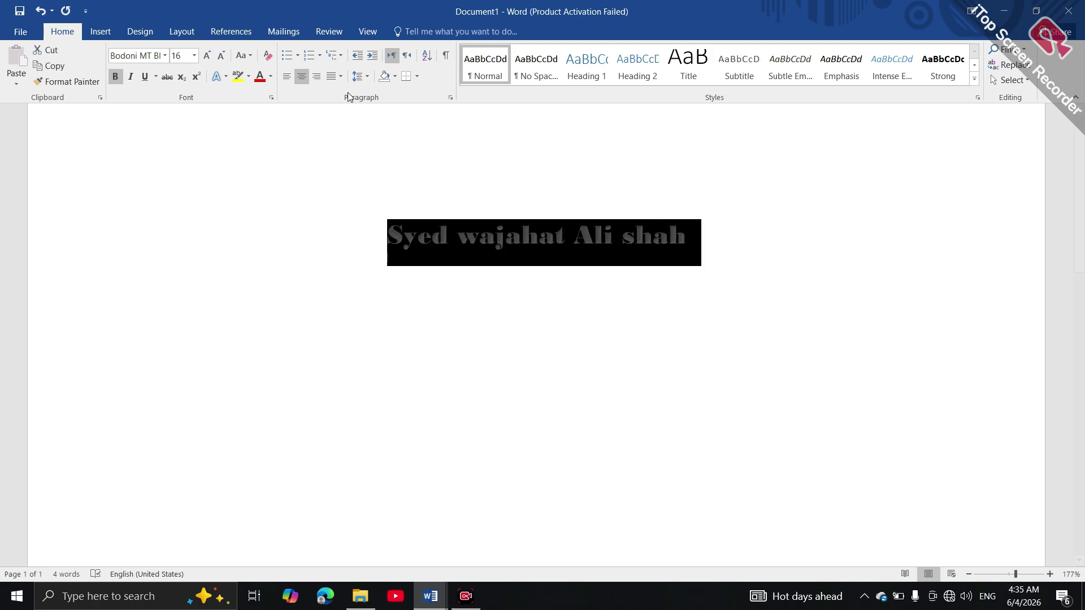
click(395, 76)
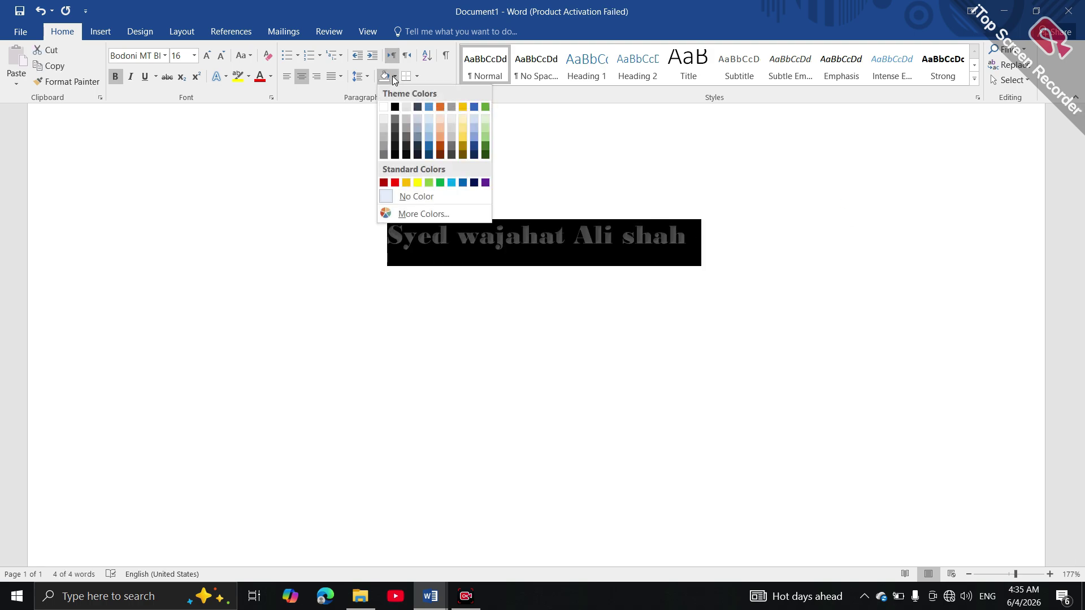
click(418, 184)
click(468, 339)
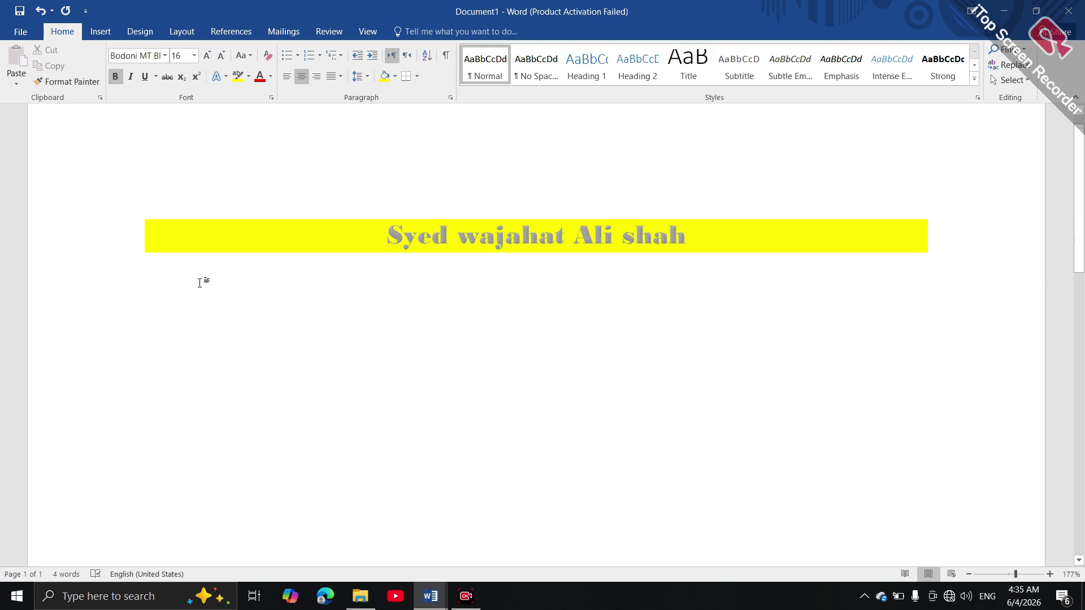
click(307, 246)
key(ctrl+z)
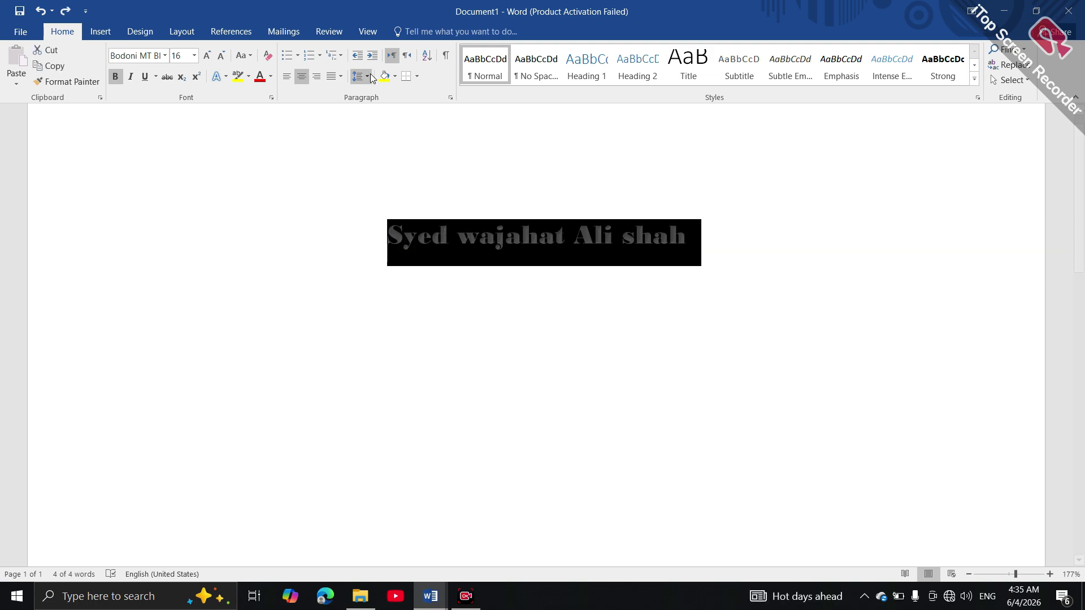
click(238, 77)
Place the cursor on a new left-aligned line below the name heading
click(370, 322)
double_click(288, 287)
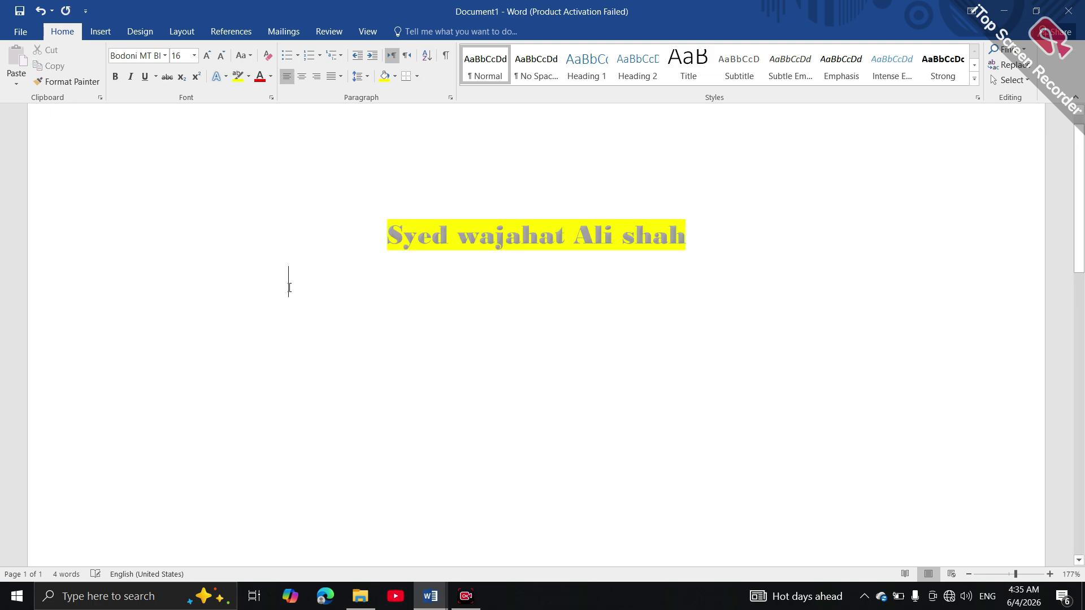
double_click(247, 282)
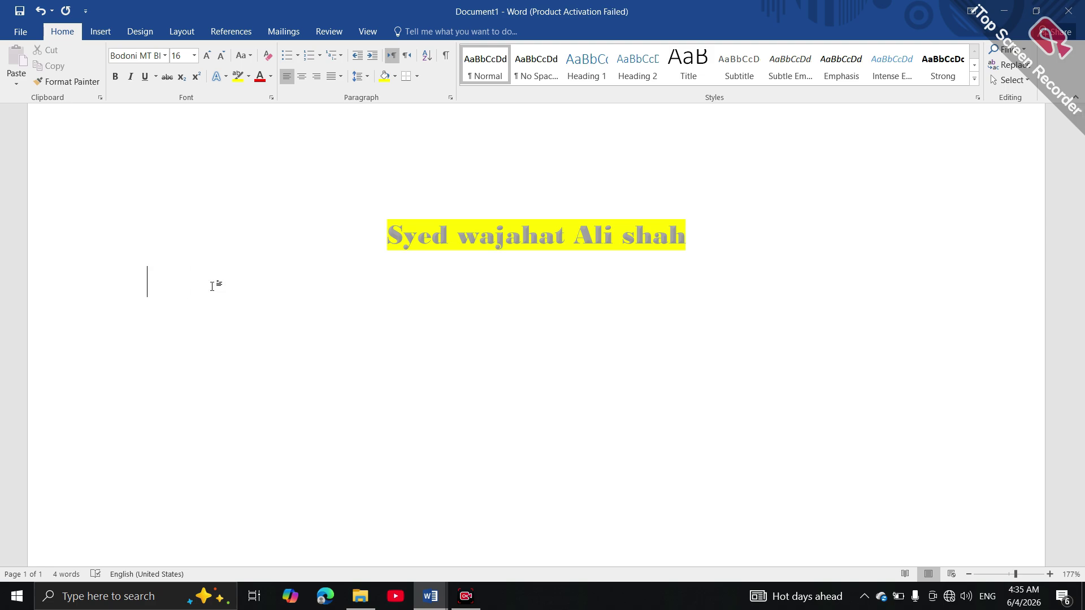
Type 'Objective' on the new line below the name
text(Objective)
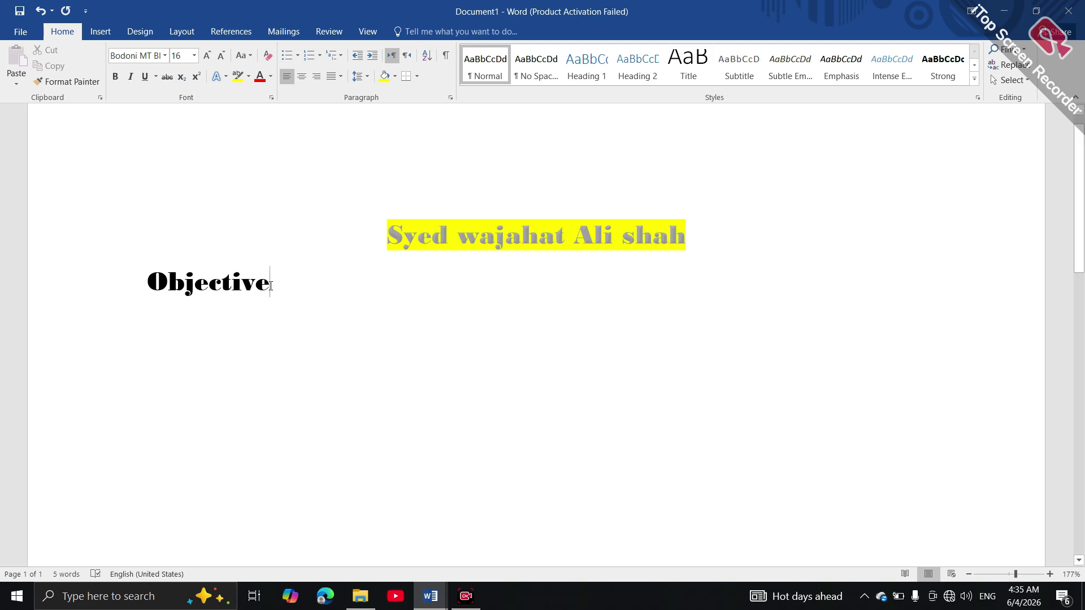
drag(281, 286, 106, 264)
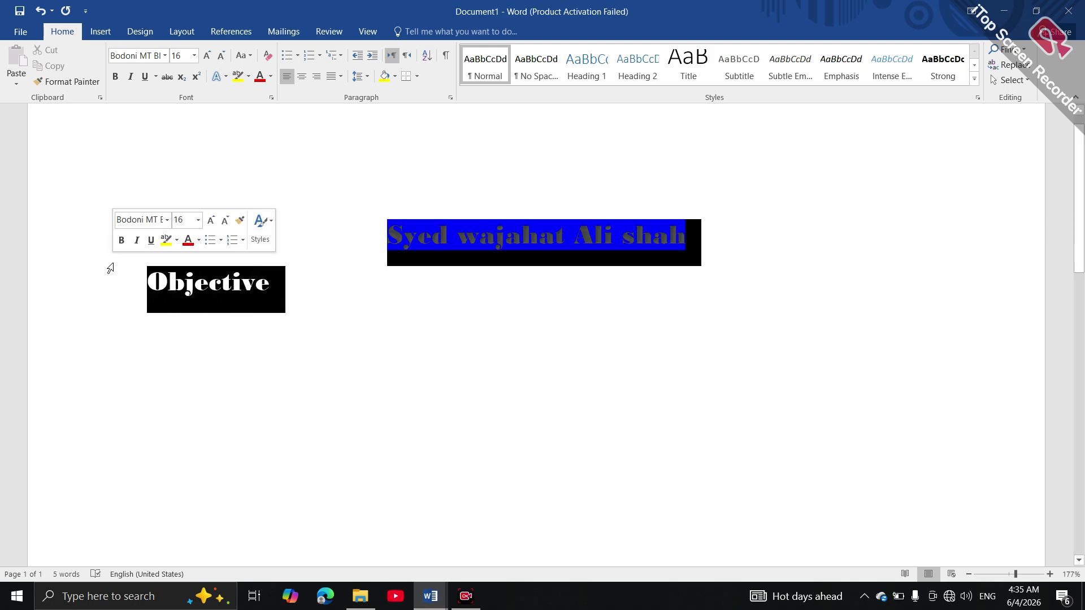
click(224, 307)
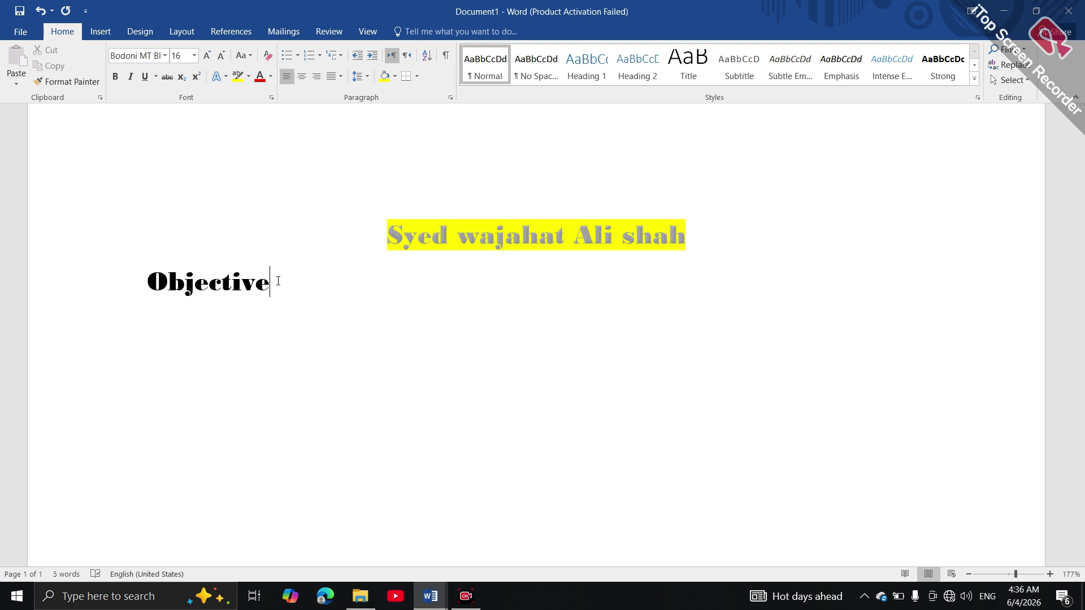
Make the Objective heading 18 pt Arial Black in green
drag(226, 275, 134, 281)
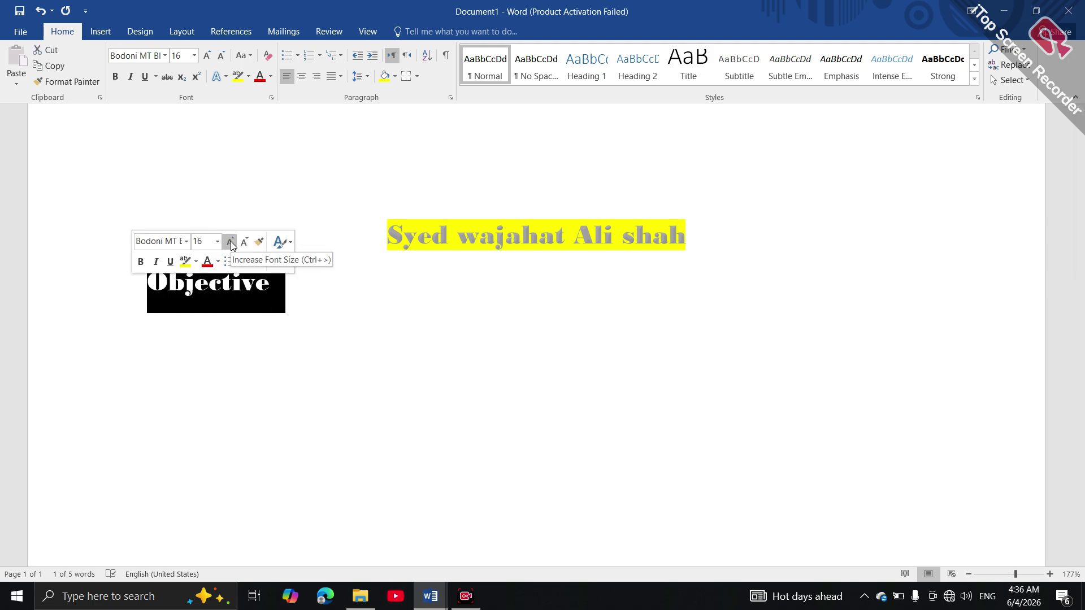
click(230, 241)
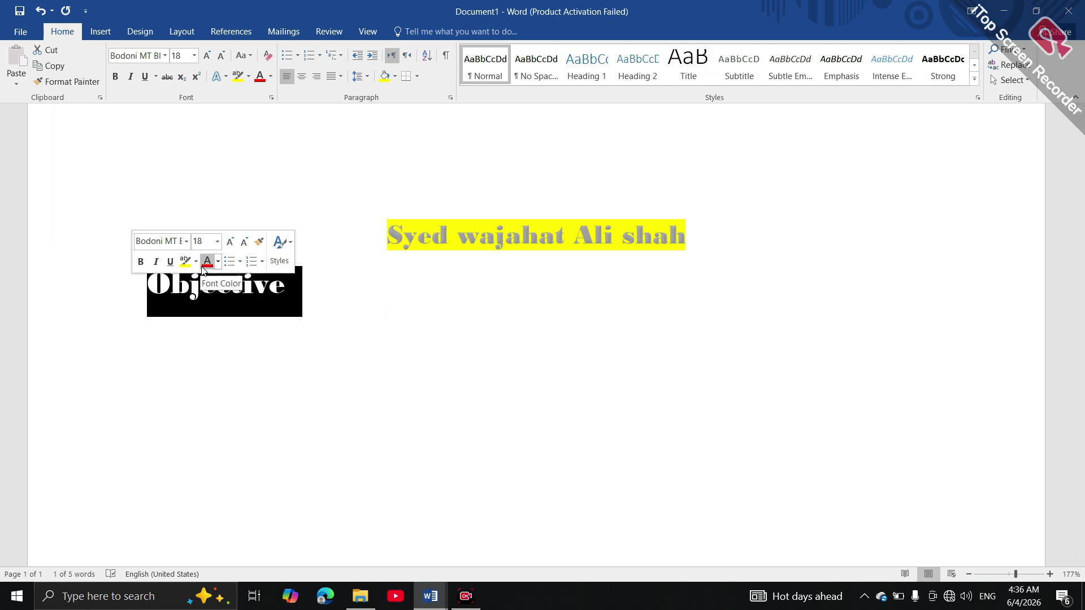
click(186, 249)
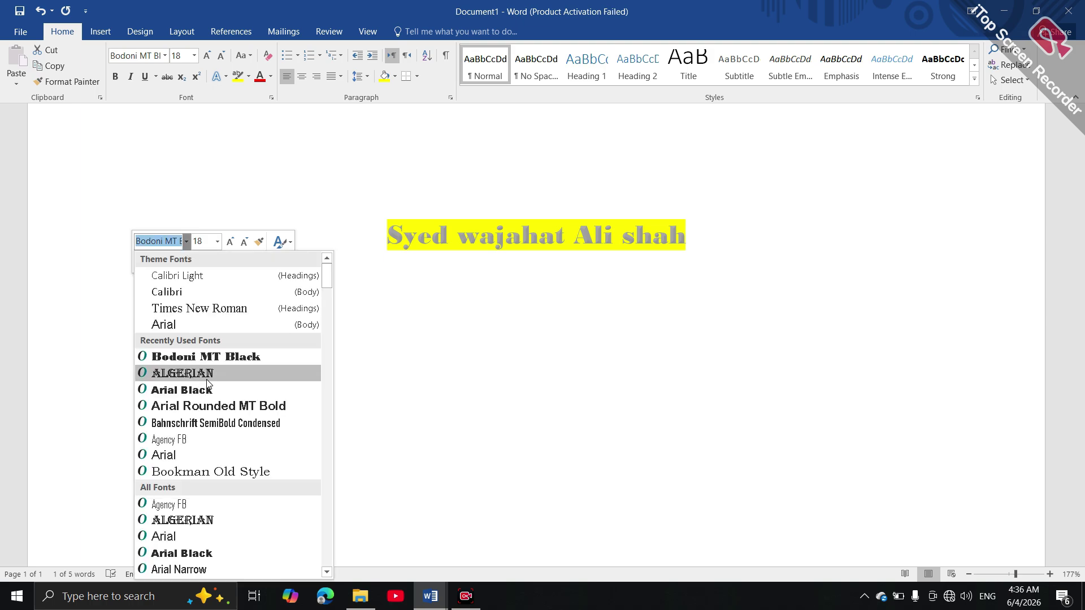
click(181, 390)
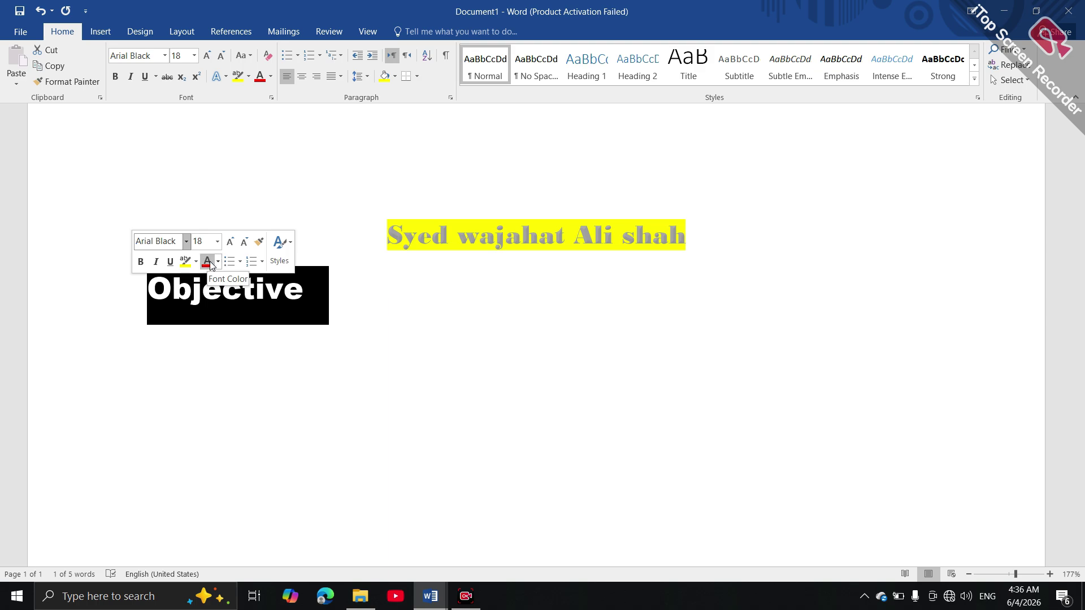
click(219, 262)
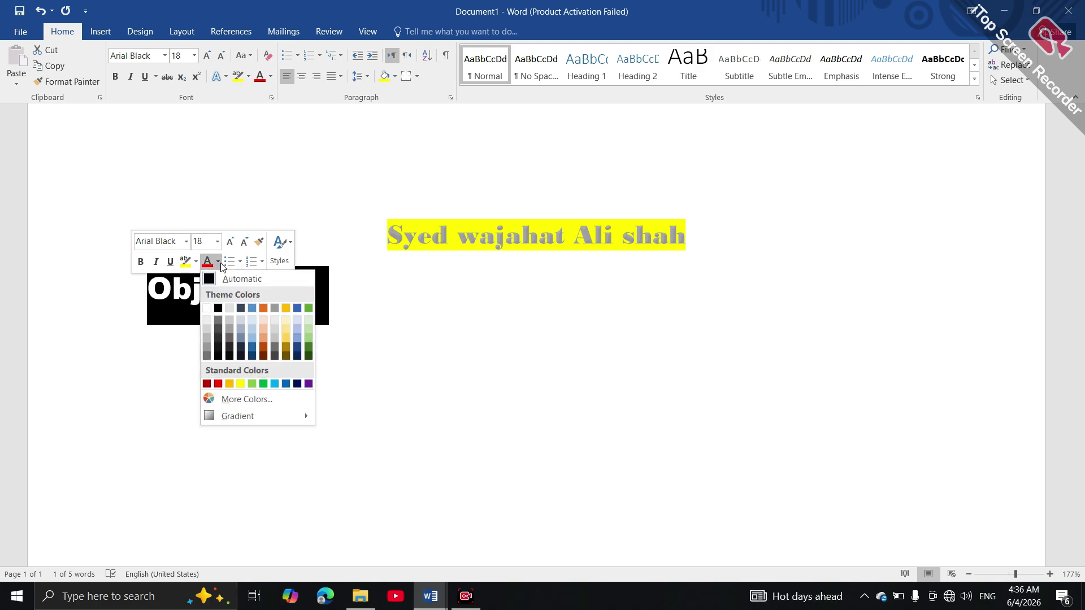
click(264, 384)
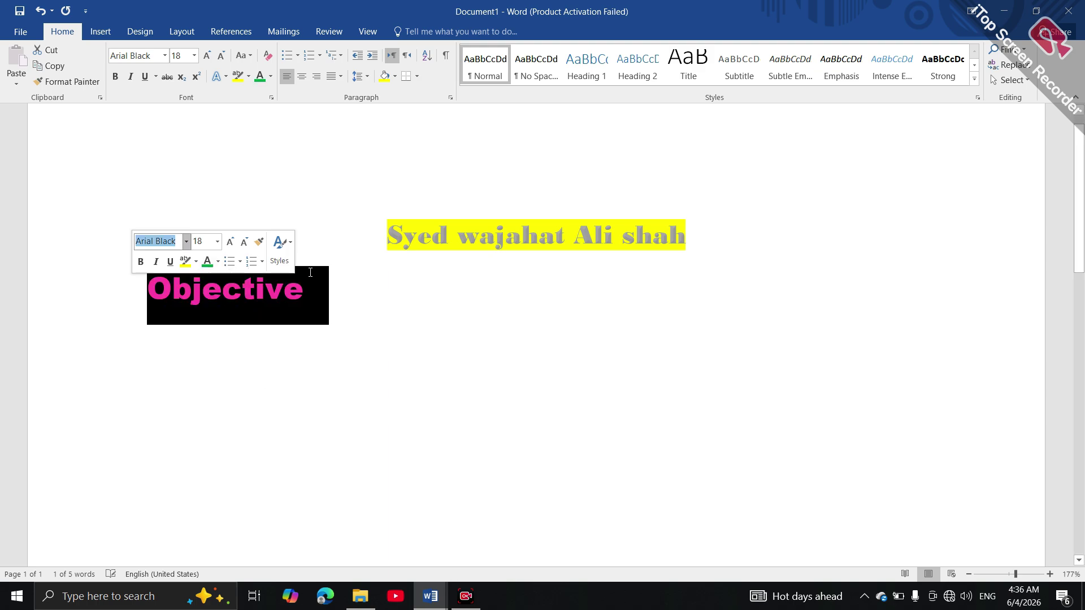
Shade the Objective line with a full-width orange band
click(397, 78)
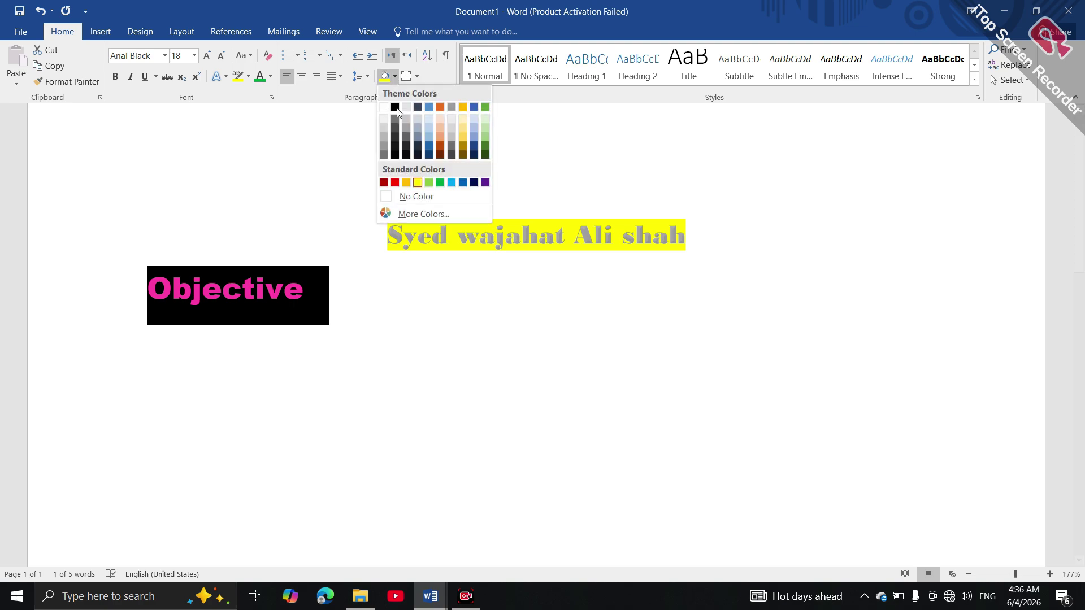
click(407, 182)
click(276, 365)
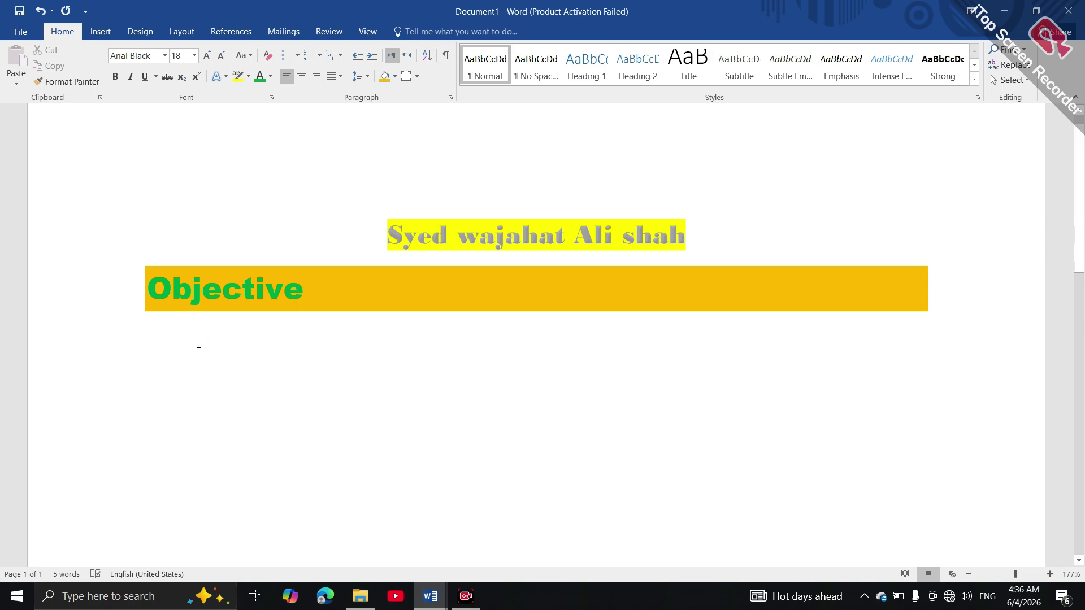
Try bright green and then cyan text highlighting on the Objective heading
drag(243, 289, 148, 289)
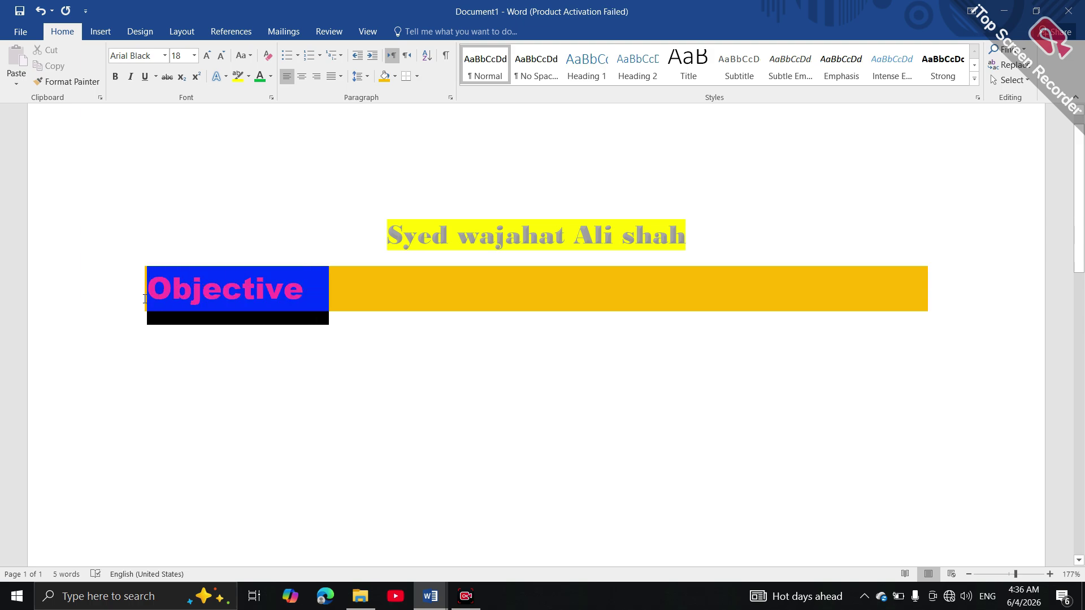
click(203, 277)
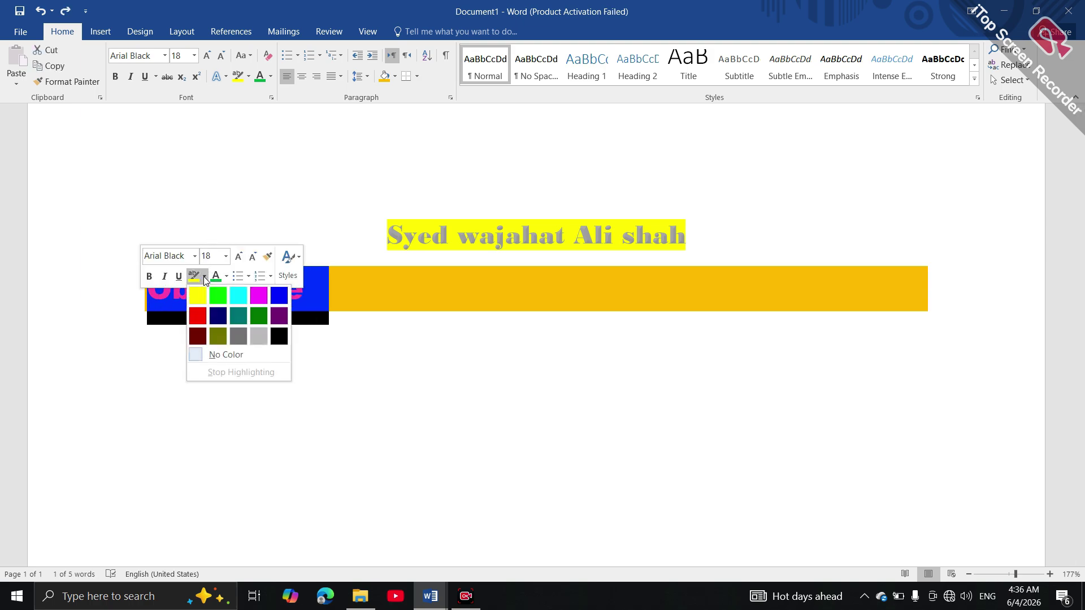
click(212, 291)
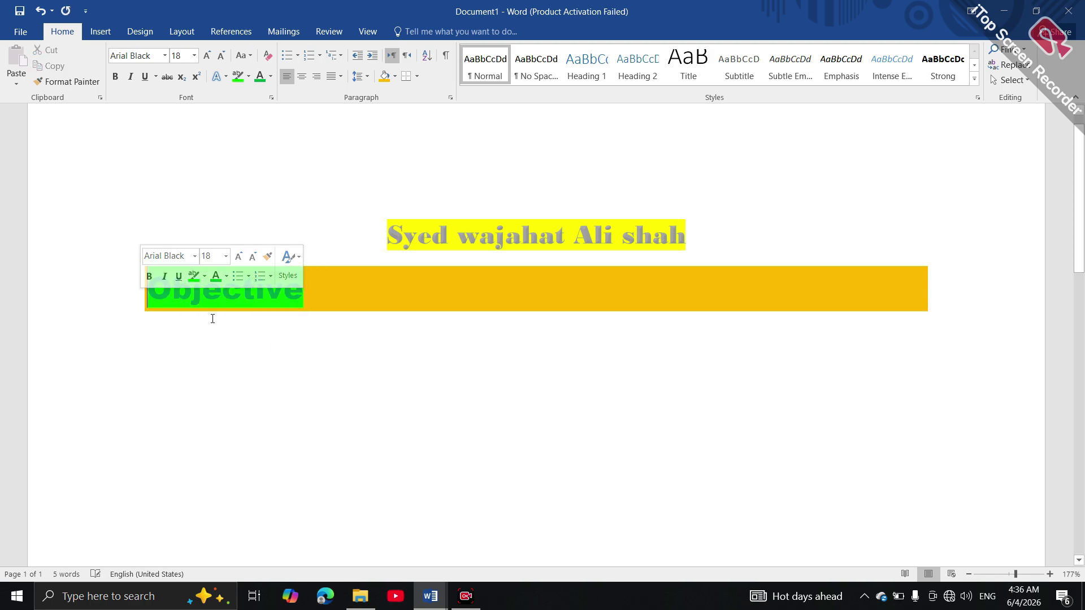
click(204, 276)
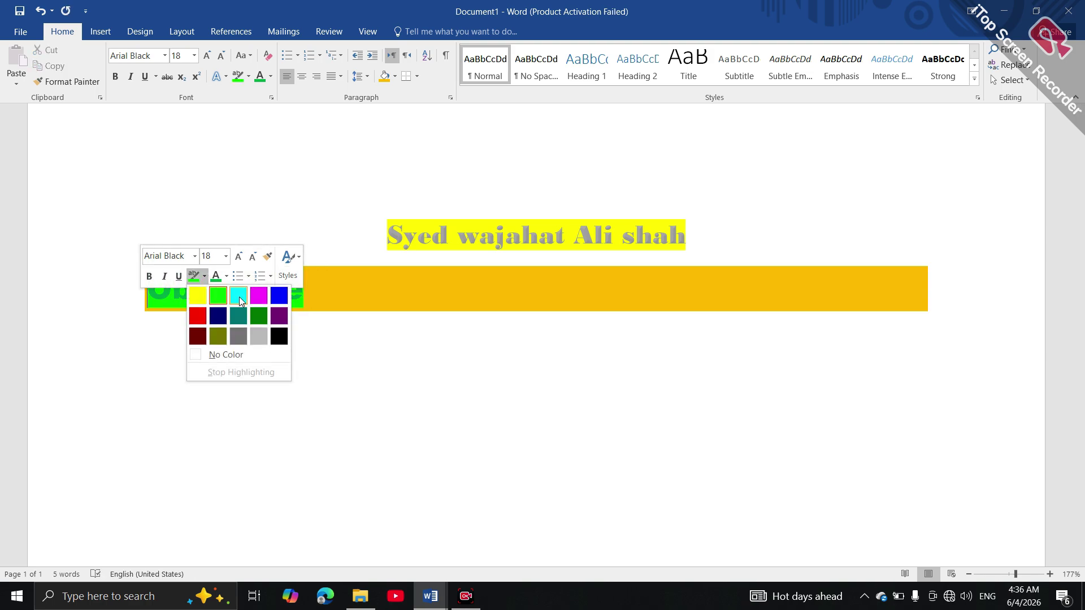
click(239, 296)
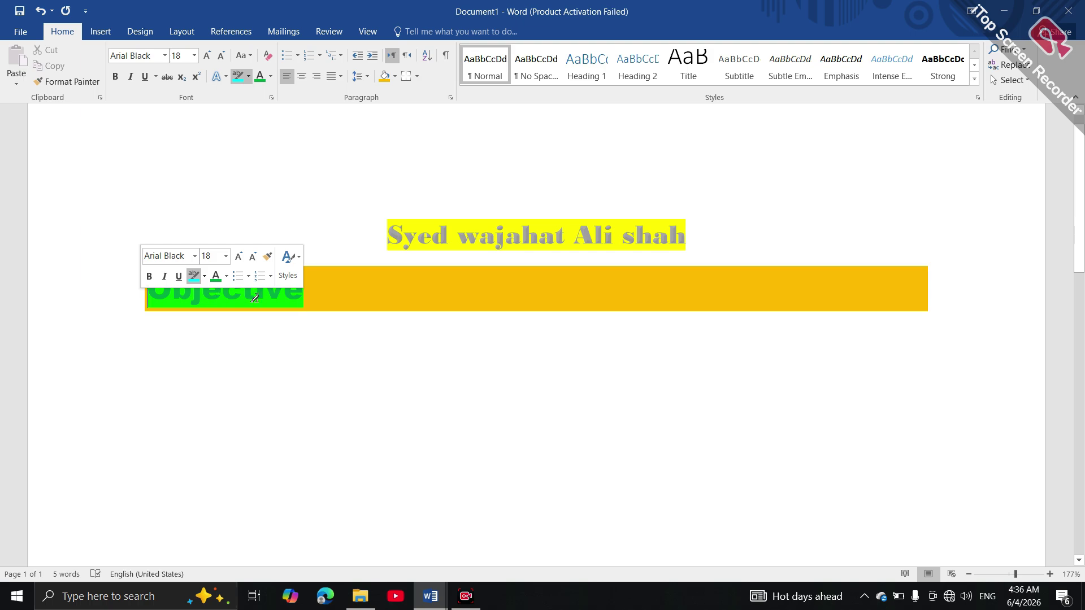
mouse_move(308, 280)
mouse_down()
mouse_move(219, 277)
mouse_move(146, 290)
mouse_up()
click(216, 344)
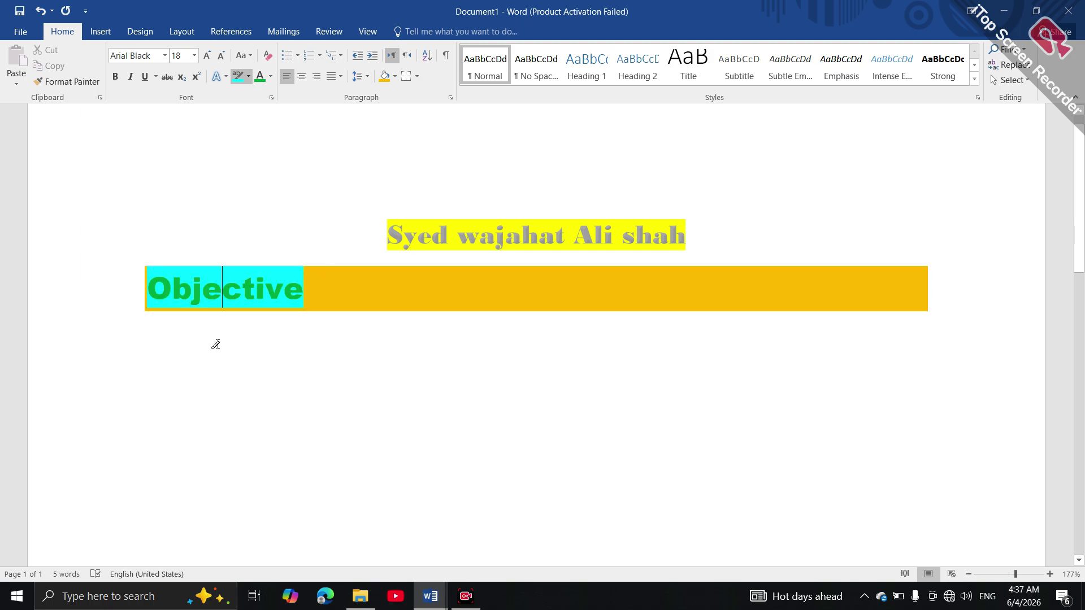
key(End)
key(Return)
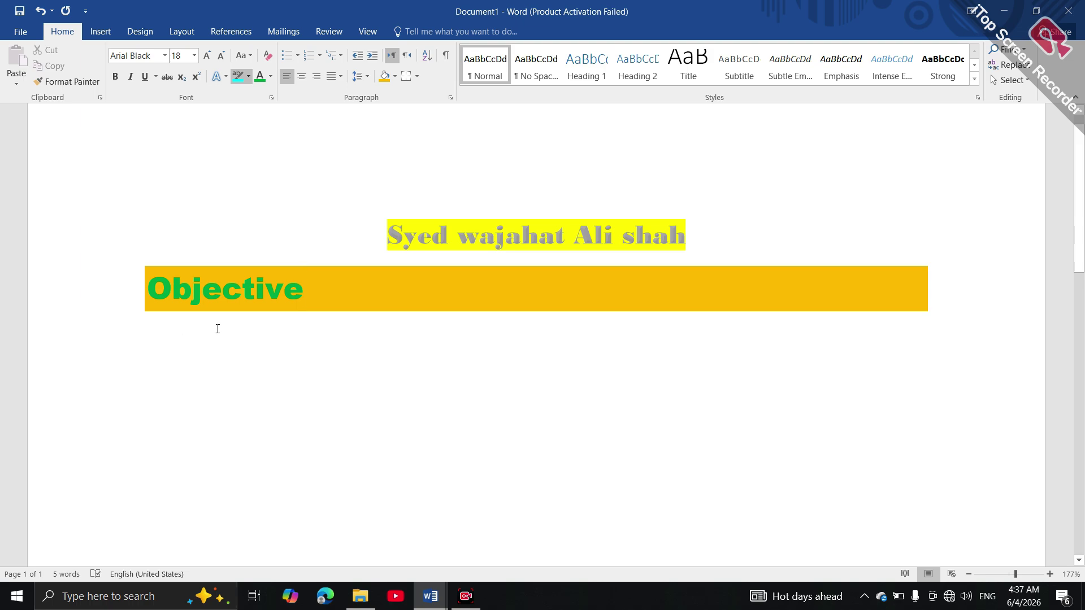
Repeatedly apply and undo cyan highlighting until Objective is left without highlight
mouse_move(310, 293)
mouse_down()
mouse_move(219, 276)
mouse_move(132, 309)
mouse_up()
key(ctrl+z)
mouse_move(145, 275)
mouse_down()
mouse_move(243, 308)
mouse_move(336, 300)
mouse_up()
key(ctrl+z)
drag(171, 288, 303, 303)
click(214, 324)
click(185, 294)
drag(151, 273, 173, 294)
double_click(177, 342)
key(ctrl+y)
double_click(177, 341)
click(222, 381)
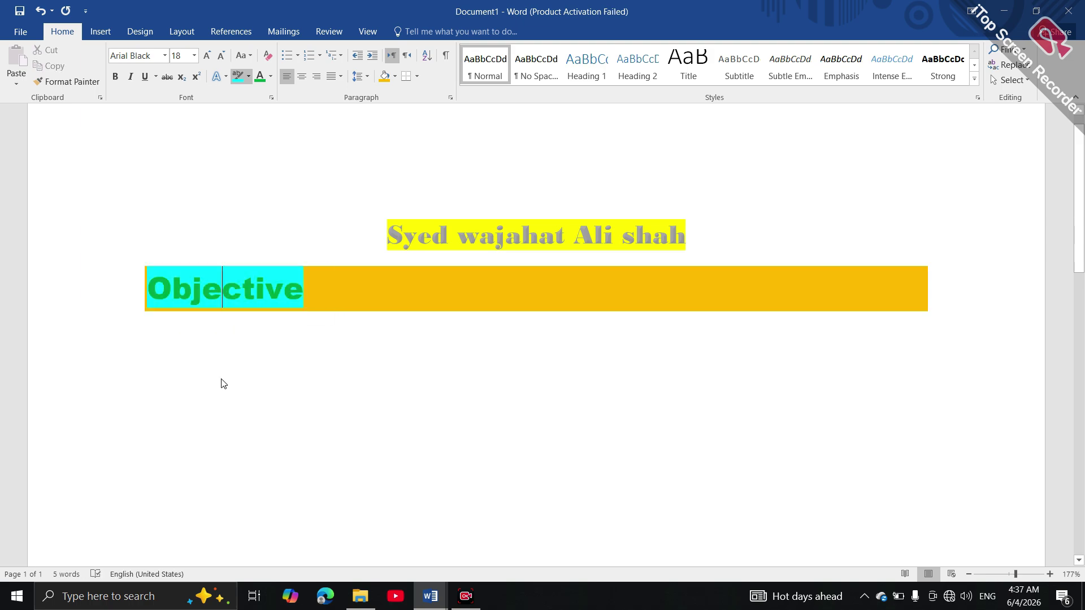
click(172, 331)
key(ctrl+z)
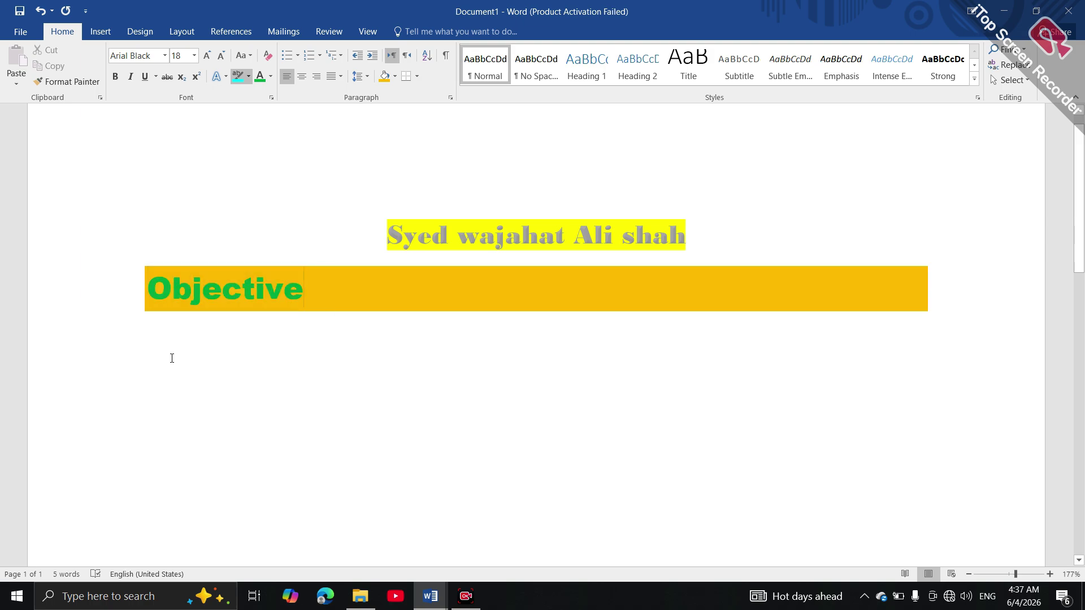
Add an empty, unshaded line below the orange Objective bar
key(Return)
key(BackSpace)
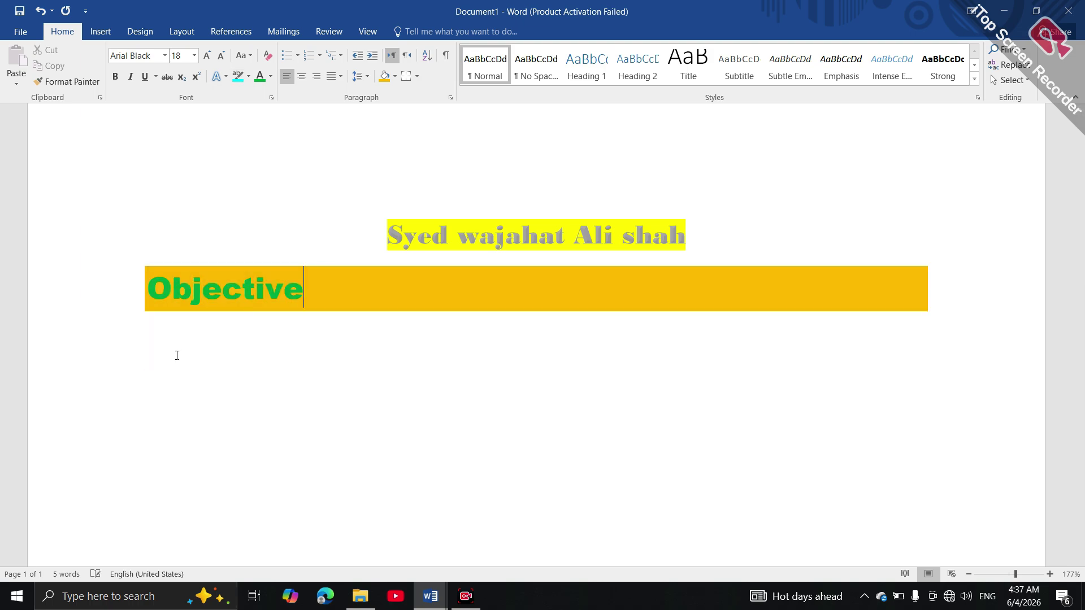
key(ctrl+z)
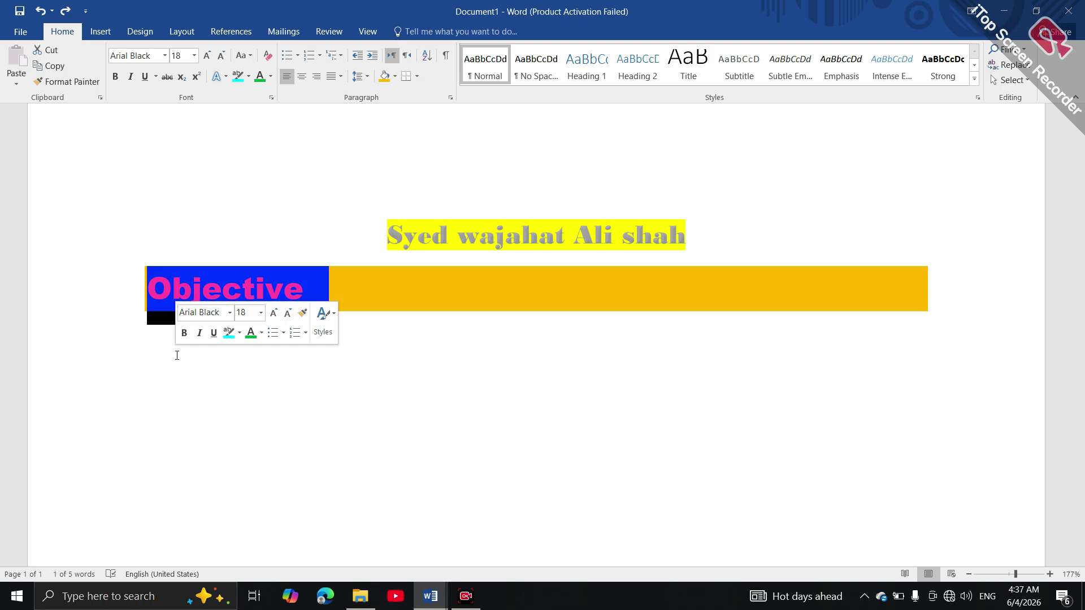
click(177, 355)
double_click(157, 351)
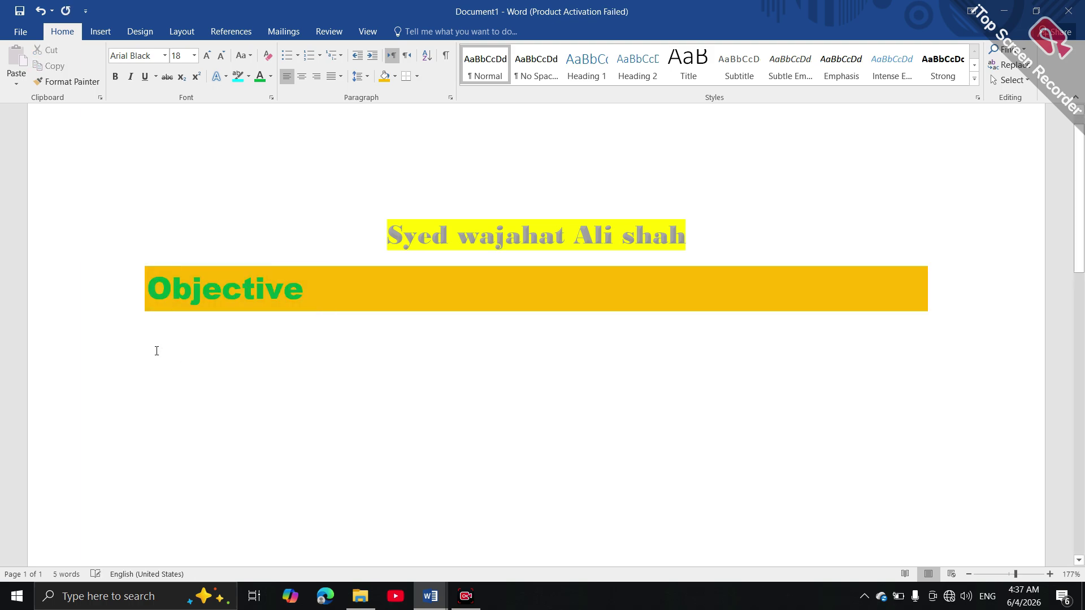
Generate a Normal-style sample paragraph with =rand(1) under Objective
text(=)
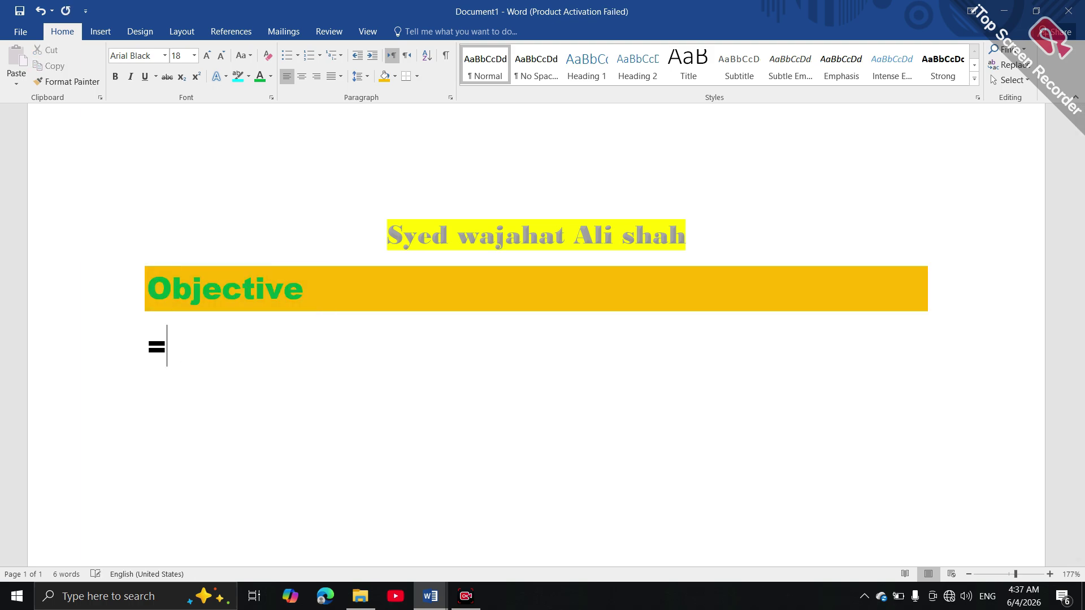
text(rand)
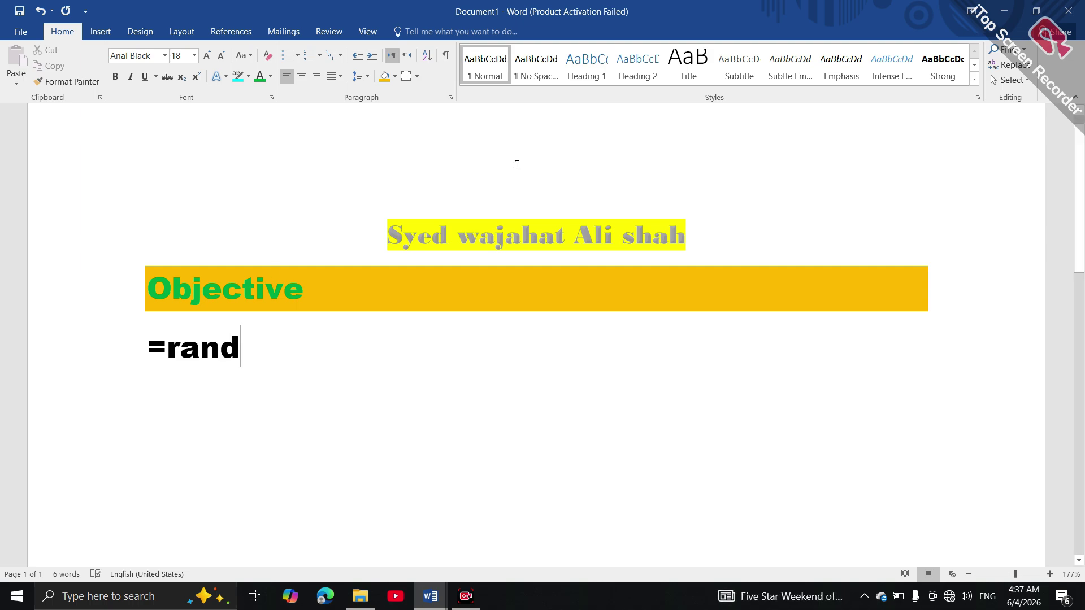
click(495, 71)
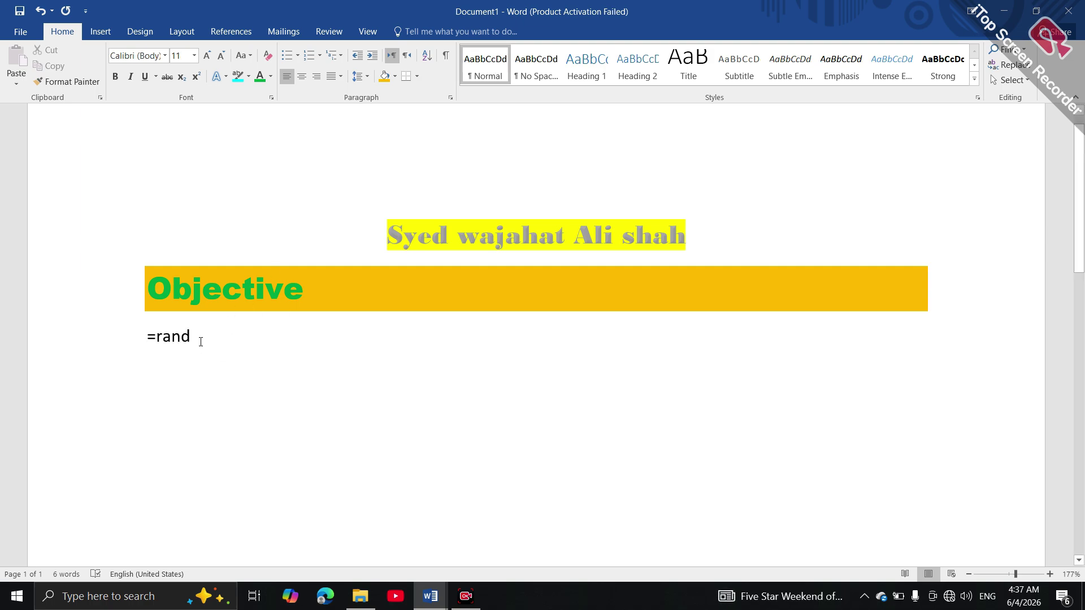
text((!)
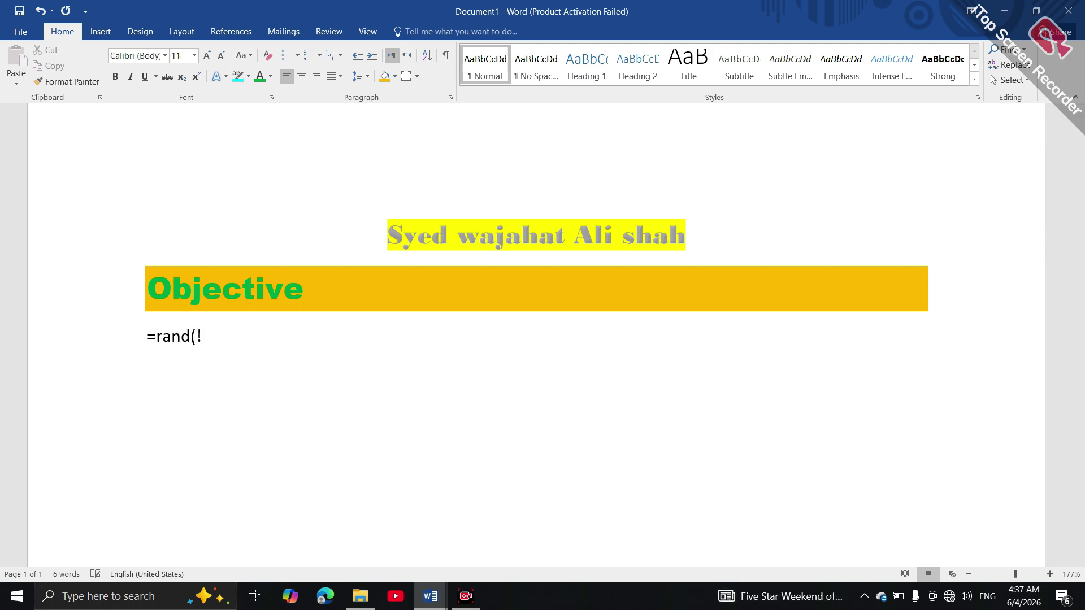
key(BackSpace)
text(1))
key(Return)
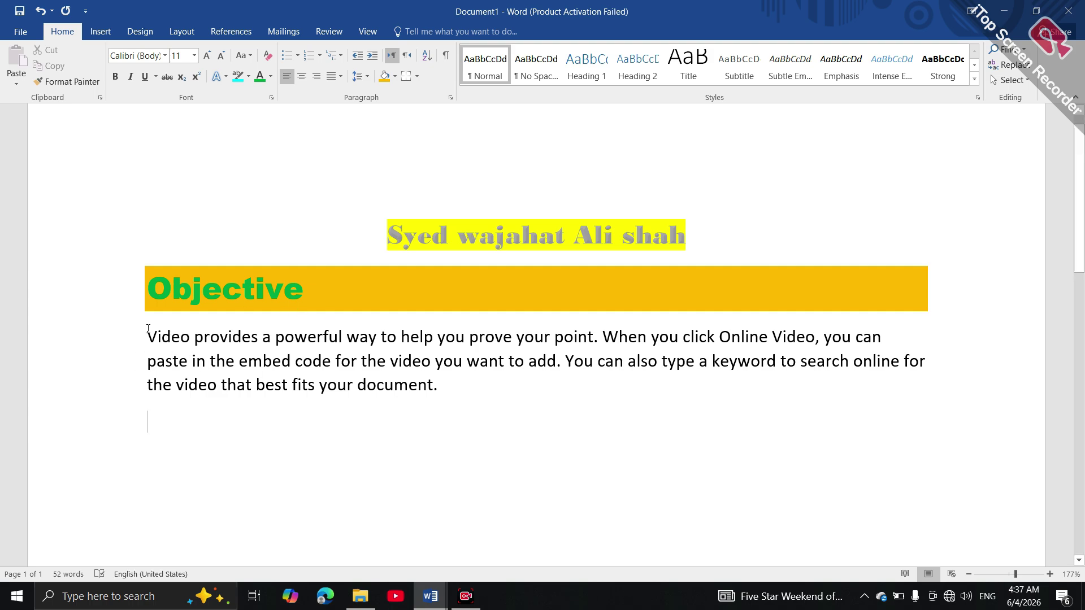
Shrink the sample paragraph to 9 pt and make it italic and underlined, not bold
drag(146, 336, 450, 385)
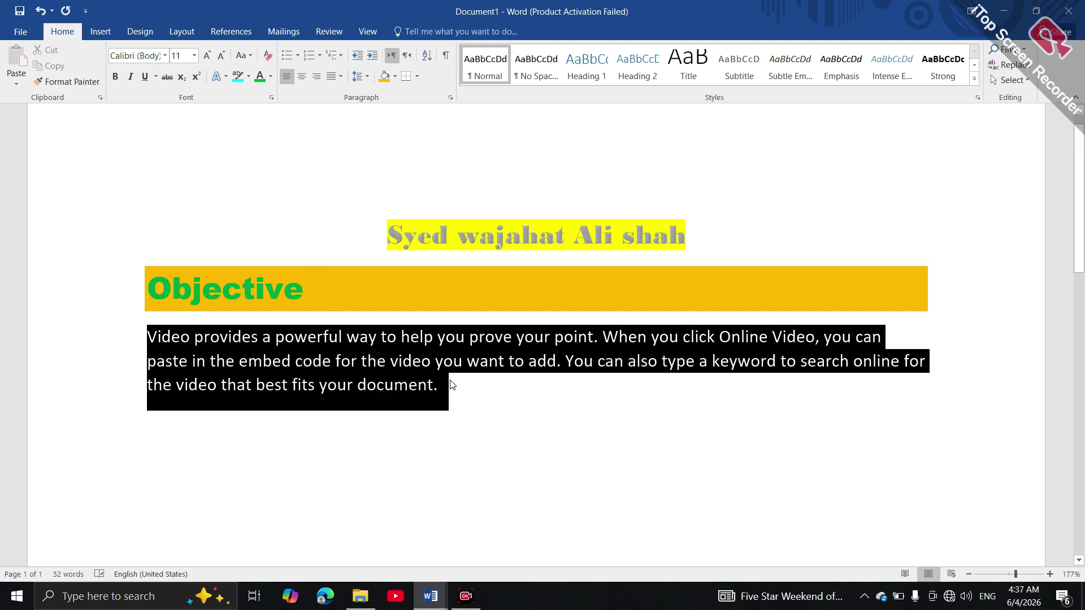
click(222, 56)
click(222, 56)
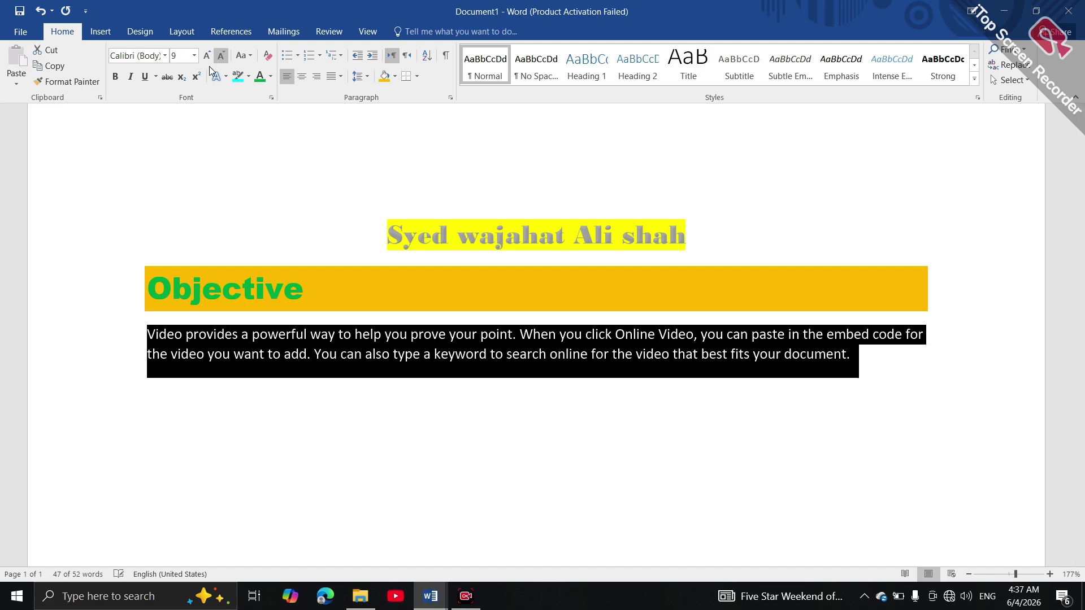
click(145, 78)
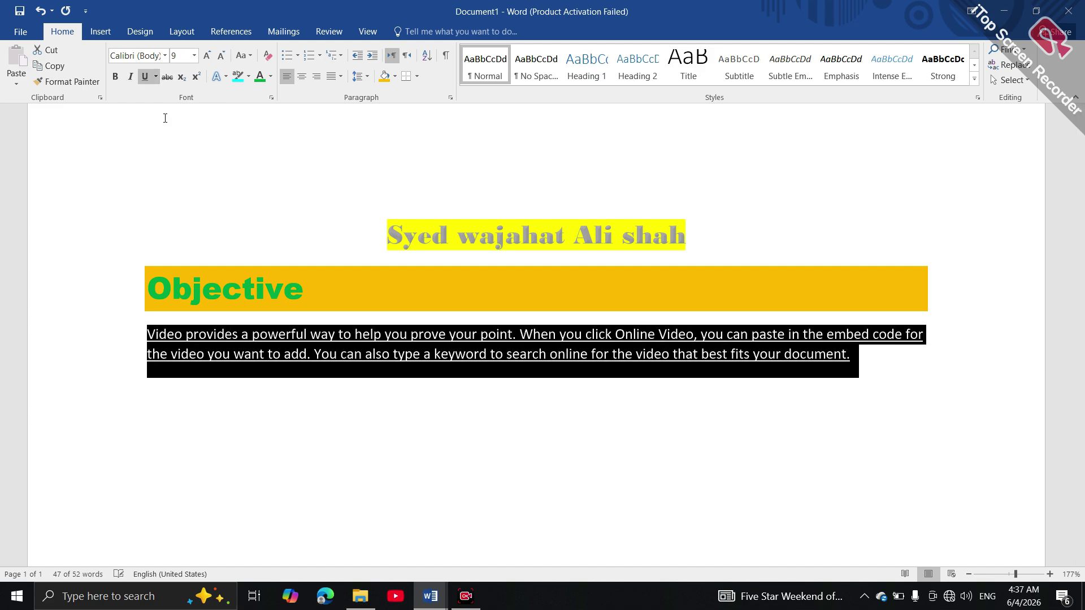
click(116, 77)
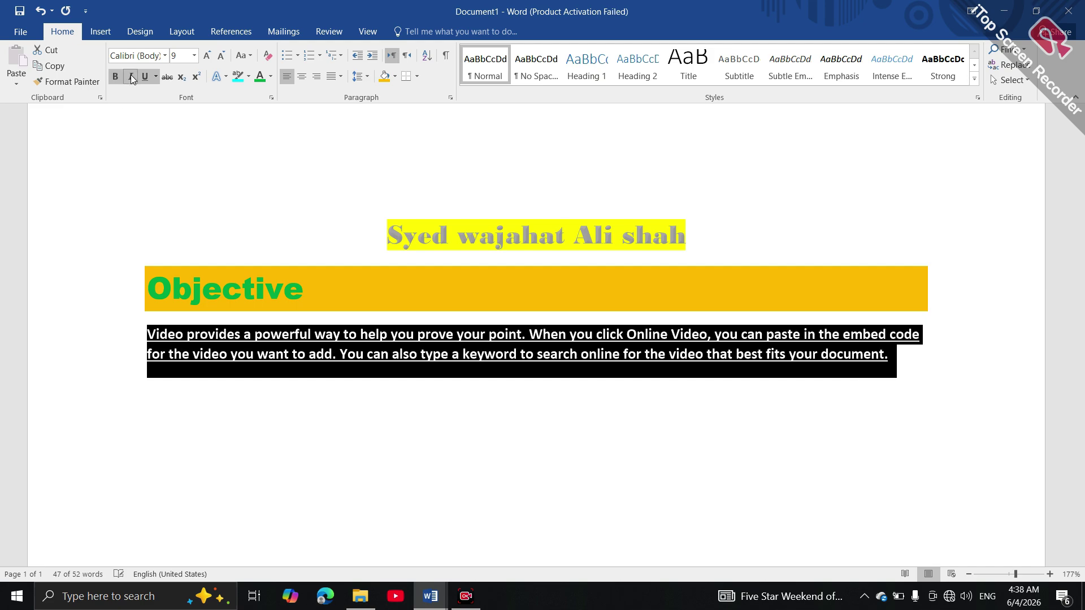
click(131, 78)
click(116, 76)
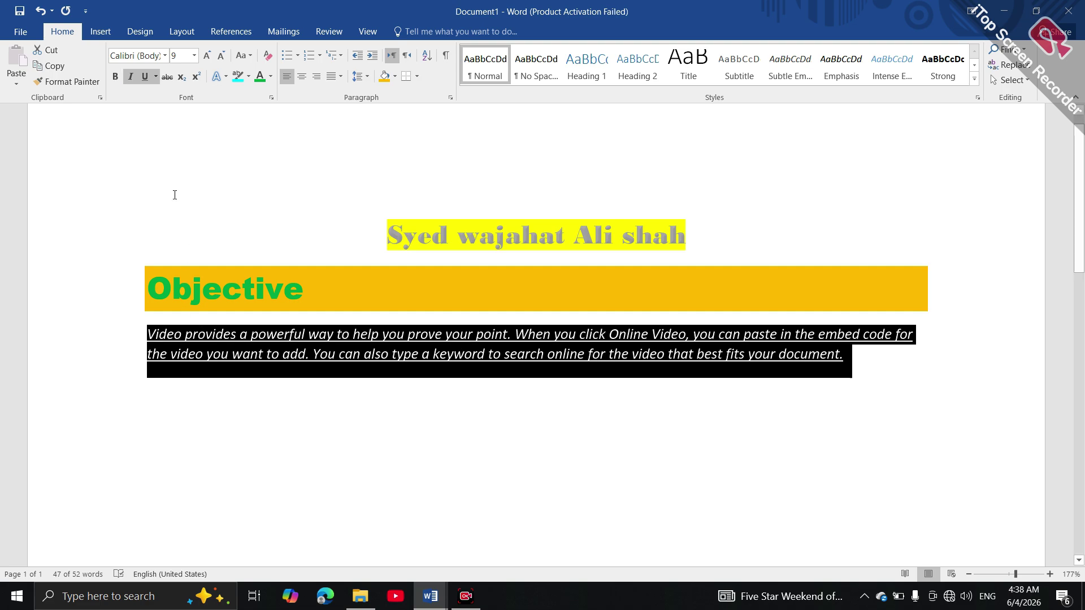
Set the paragraph's font to Agency FB
click(167, 56)
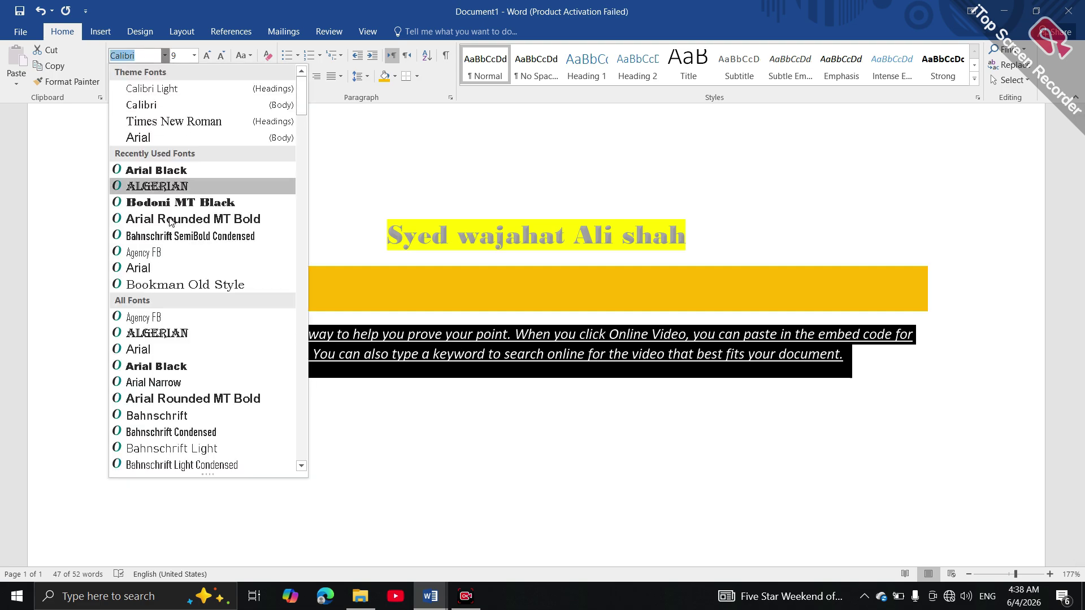
click(178, 250)
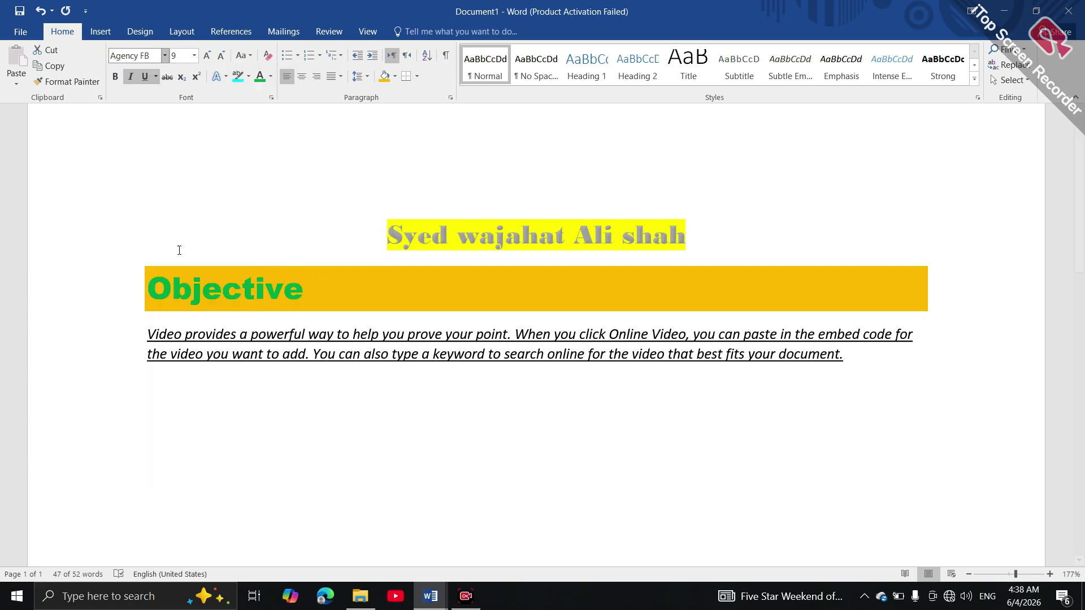
click(274, 435)
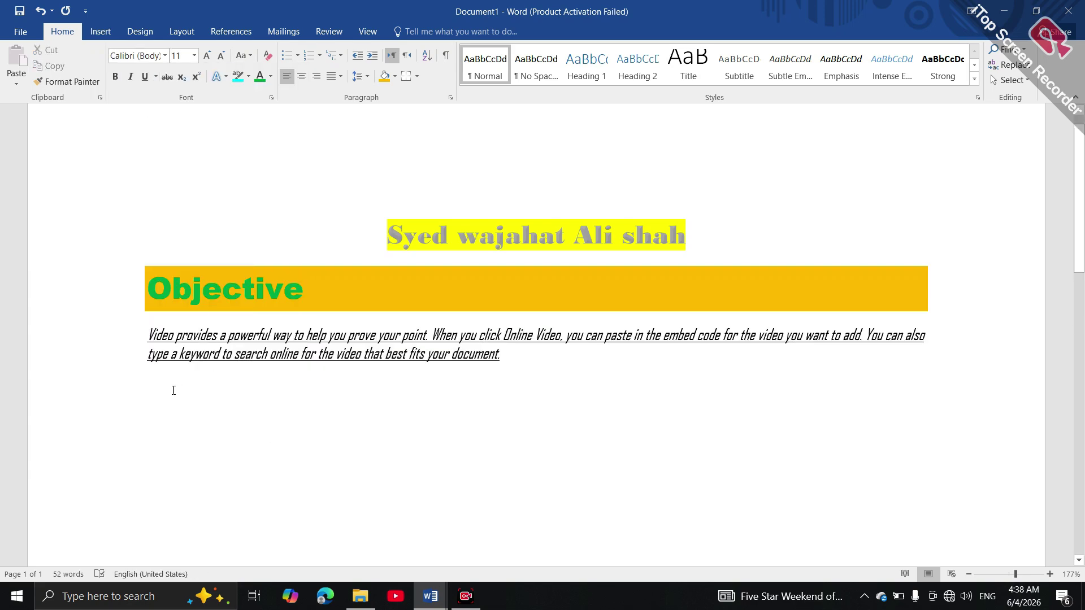
Type the heading 'Bio Data' and format it as 18 pt Arial Black
text(Bio Data)
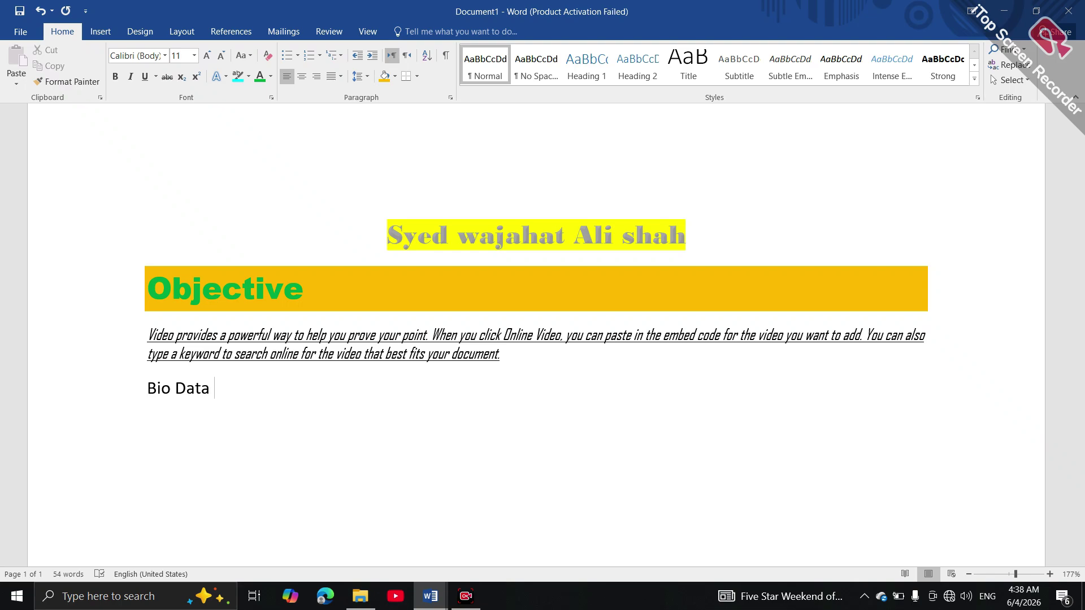
drag(146, 390, 229, 400)
click(326, 352)
click(326, 351)
click(326, 352)
click(326, 351)
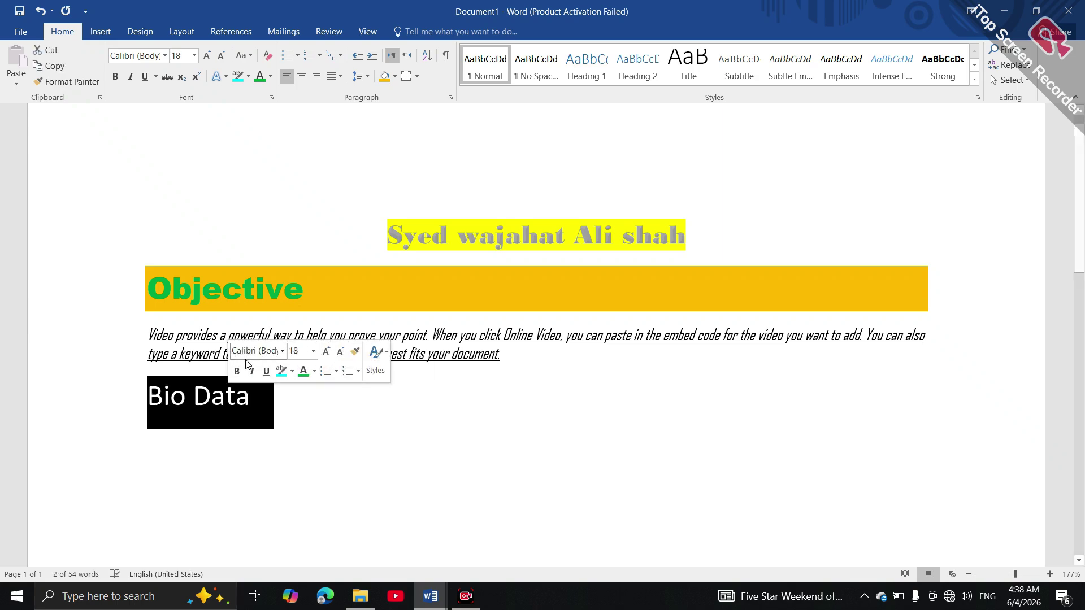
click(282, 352)
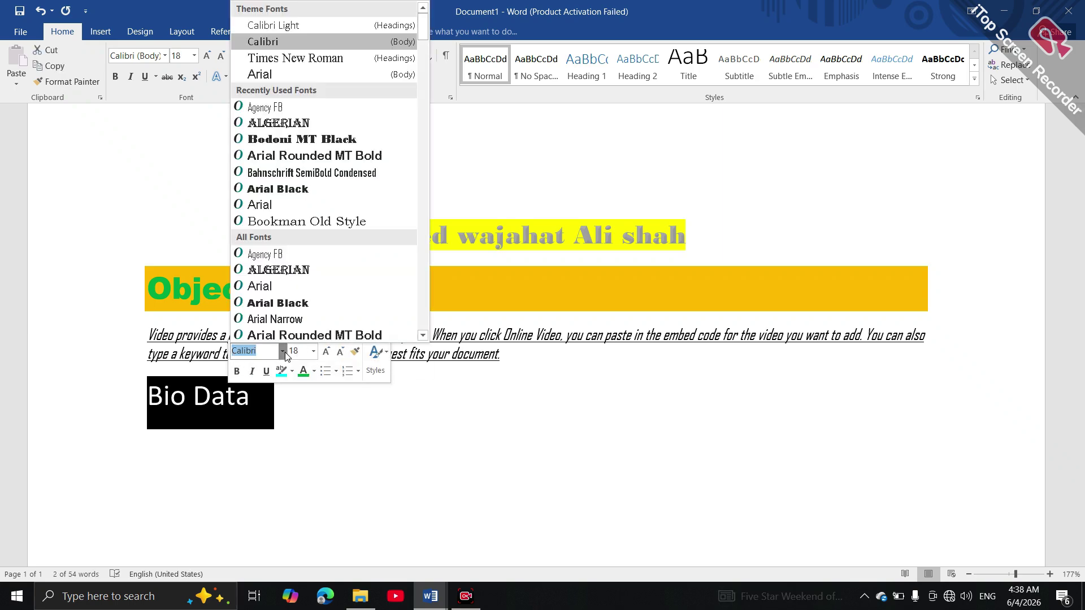
click(279, 303)
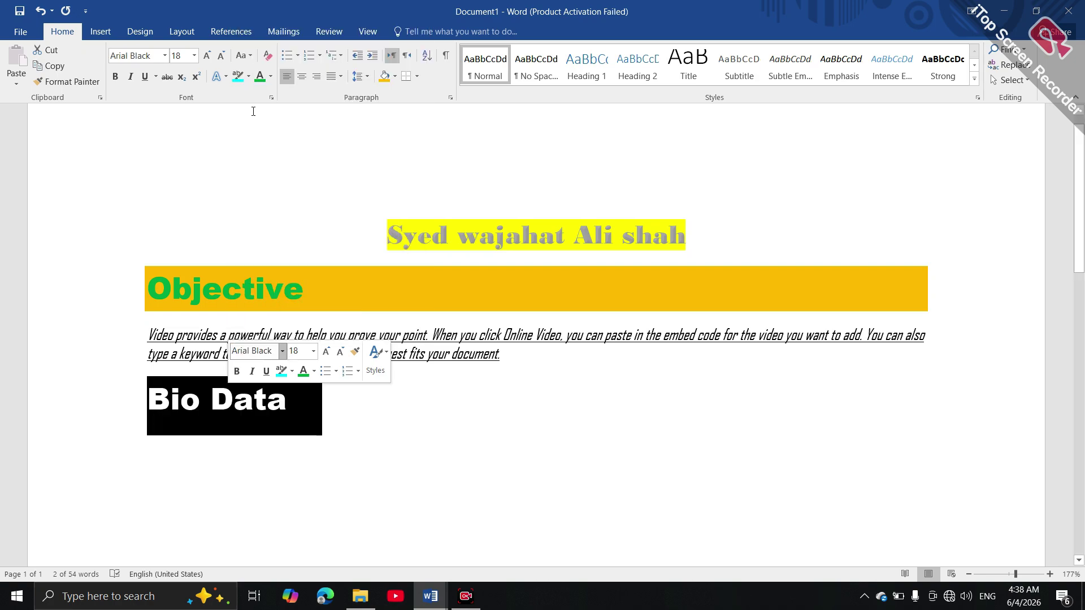
Colour the Bio Data text red and give its paragraph light green shading
click(271, 78)
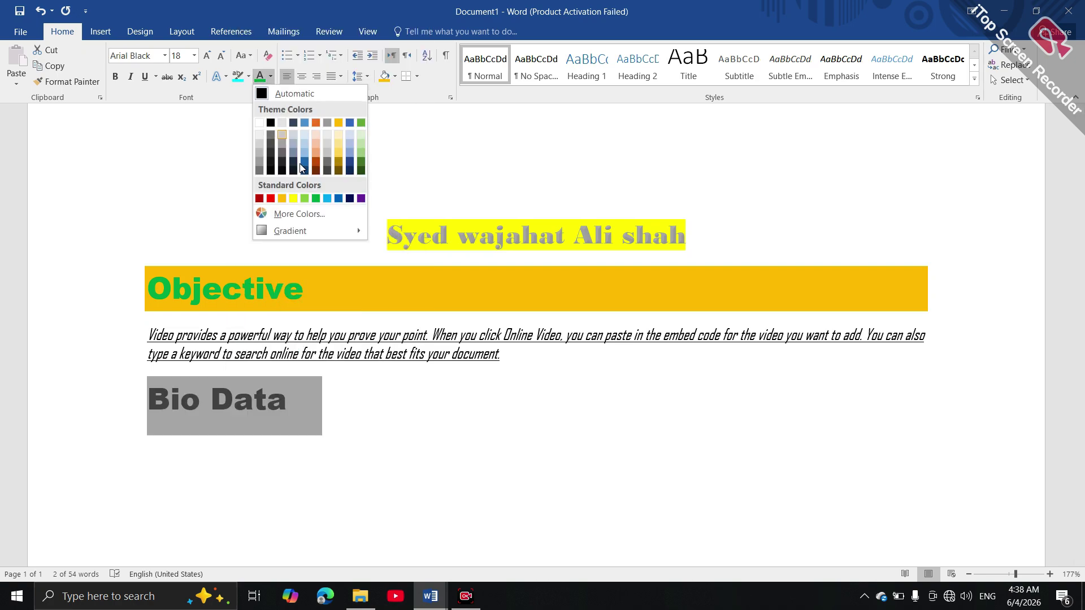
click(272, 199)
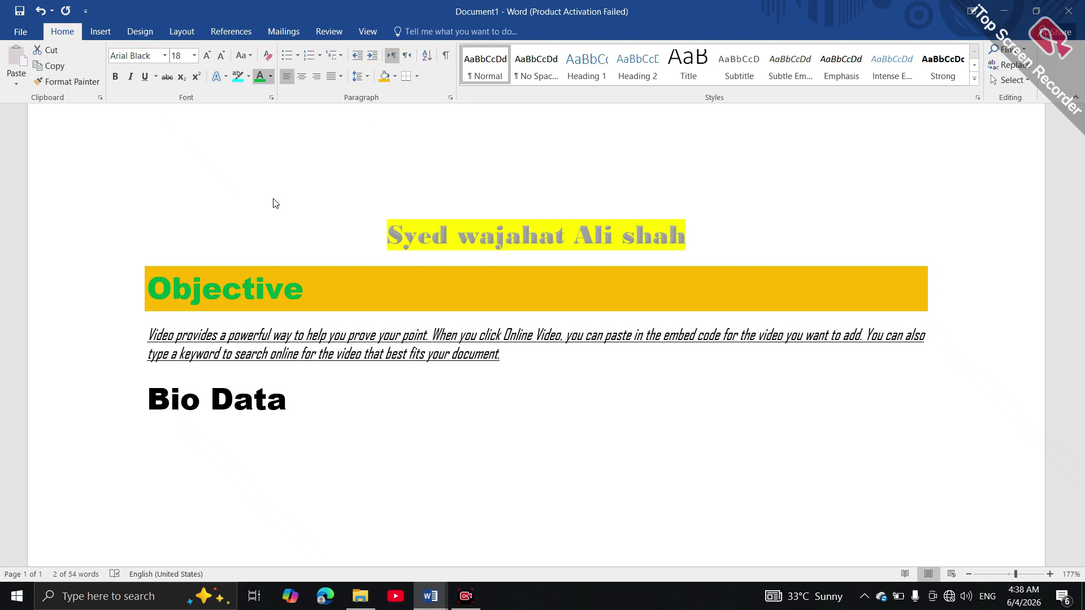
click(395, 76)
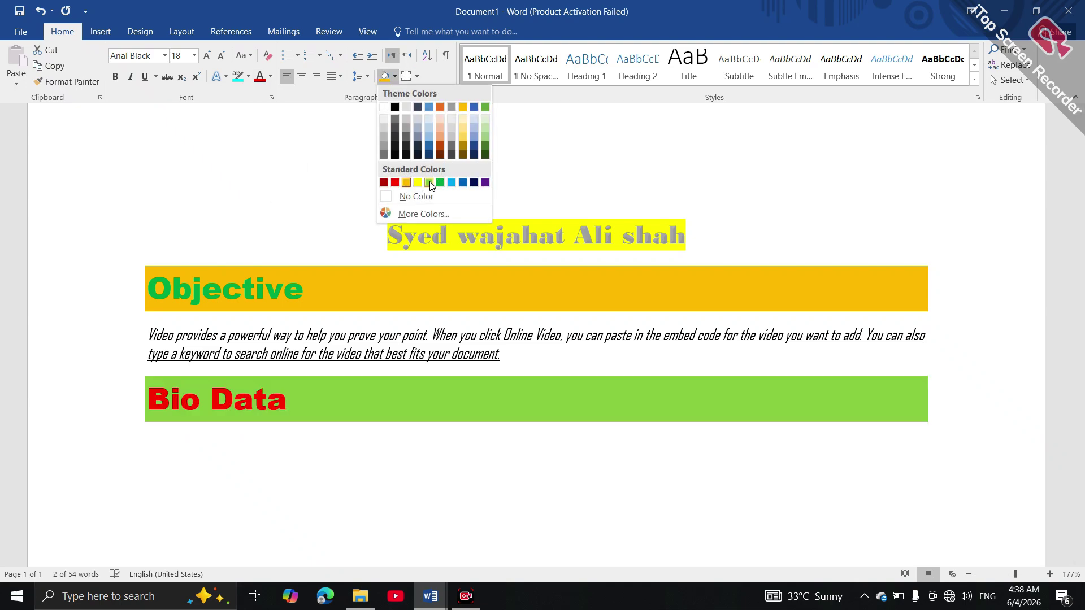
click(428, 183)
Return the line below to Normal style and start inserting a table there
click(254, 455)
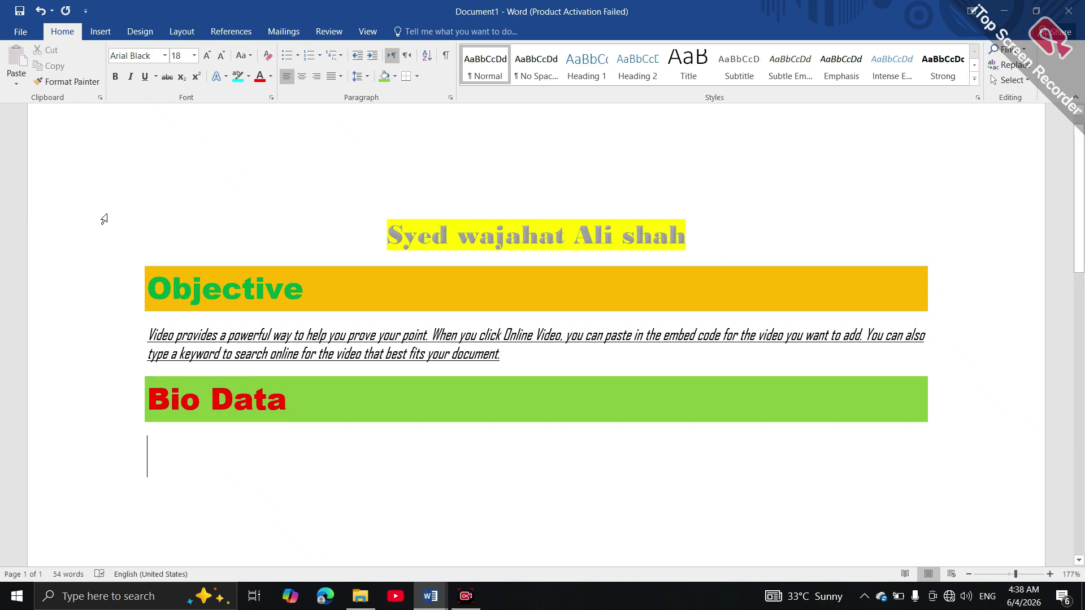
click(469, 83)
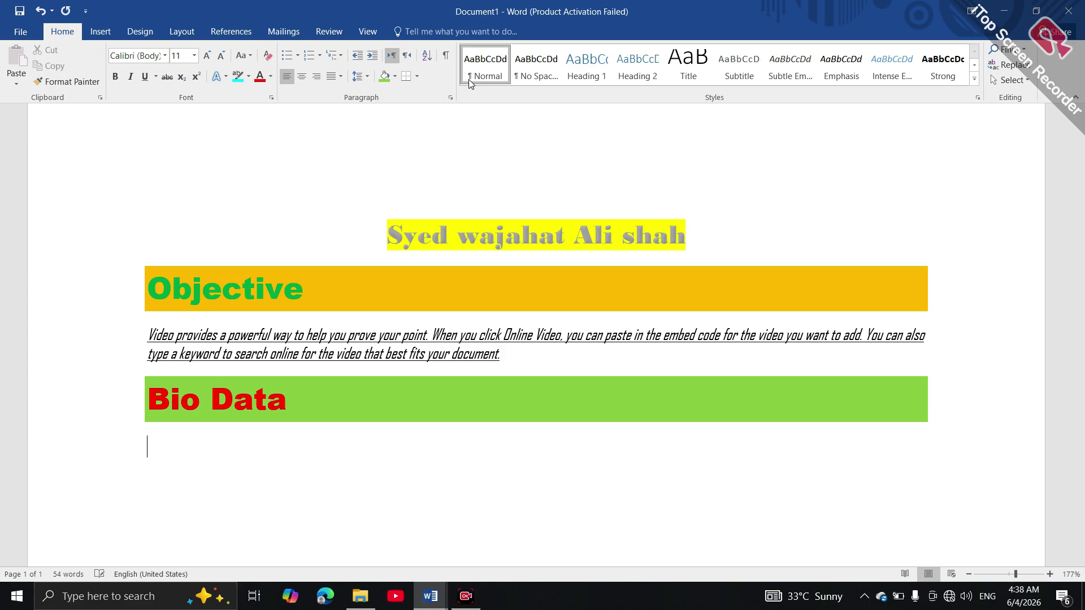
click(96, 31)
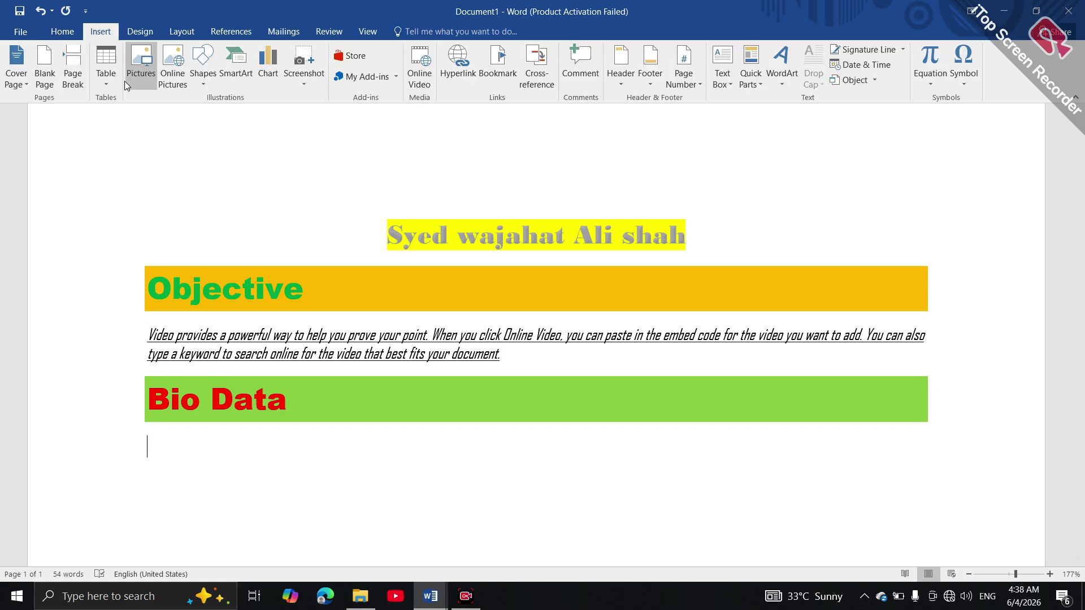
click(106, 62)
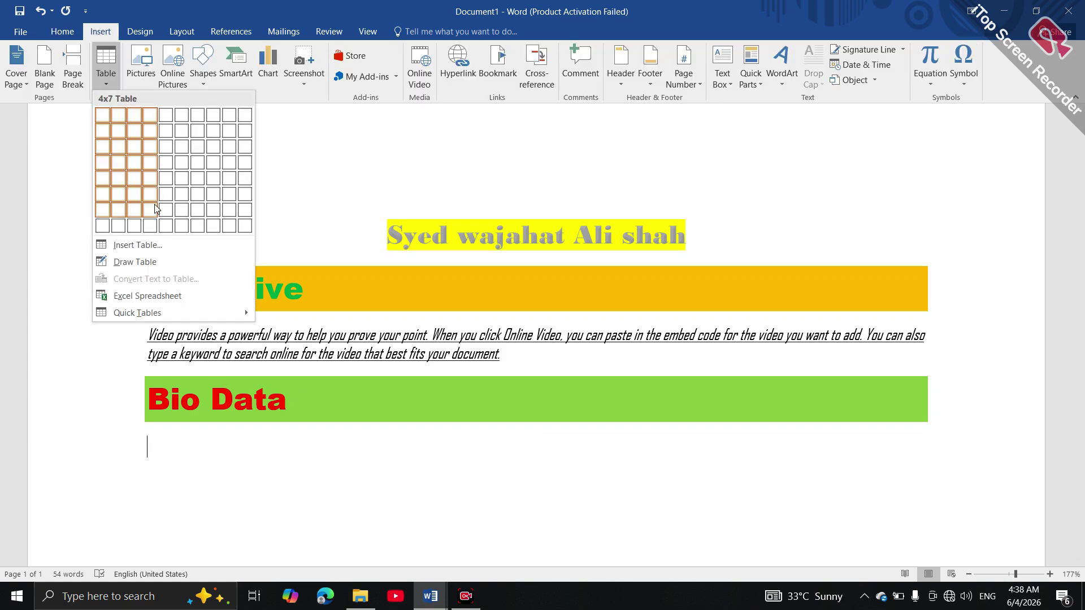
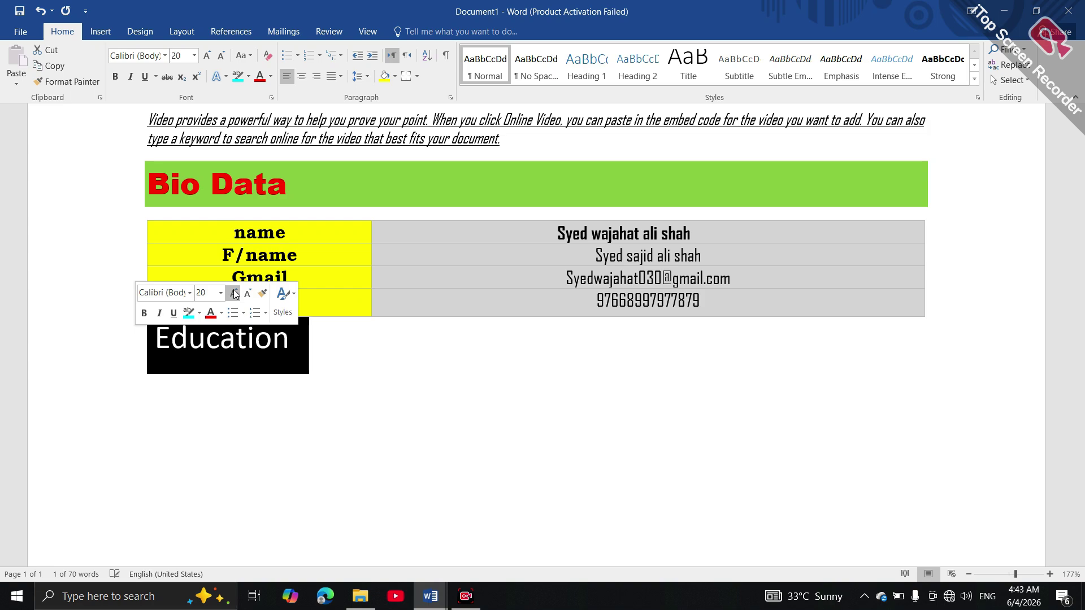
Shrink the Education heading, set it in Algerian and colour it gold
click(248, 292)
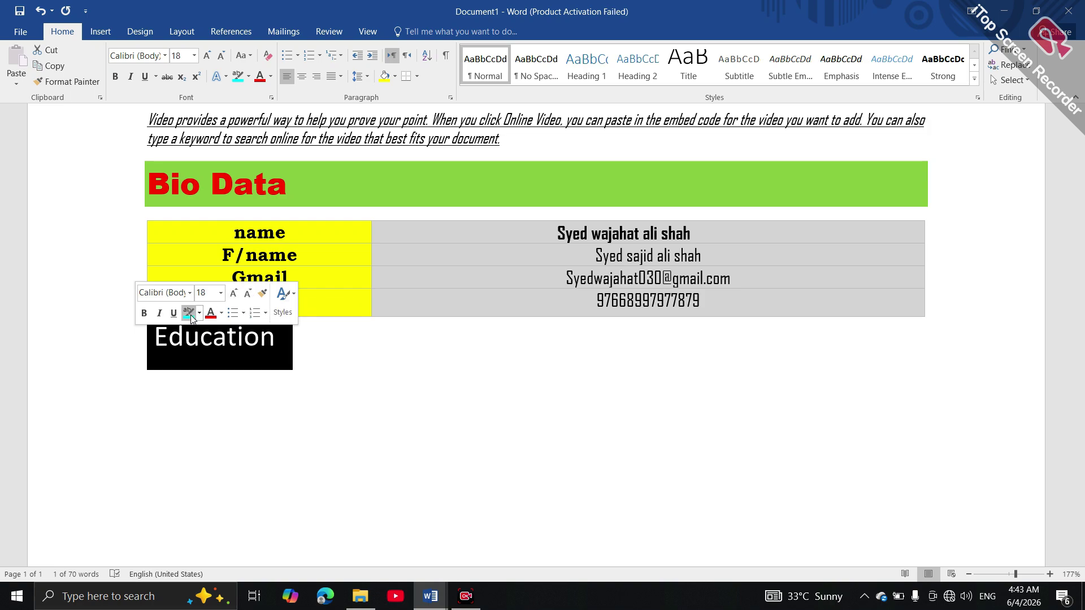
click(190, 293)
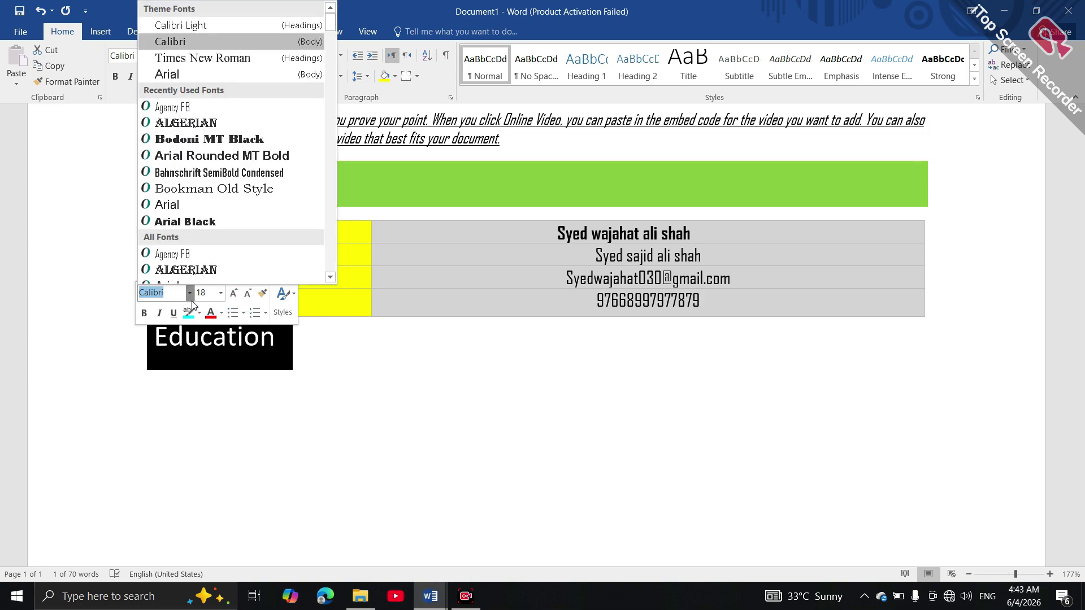
click(207, 273)
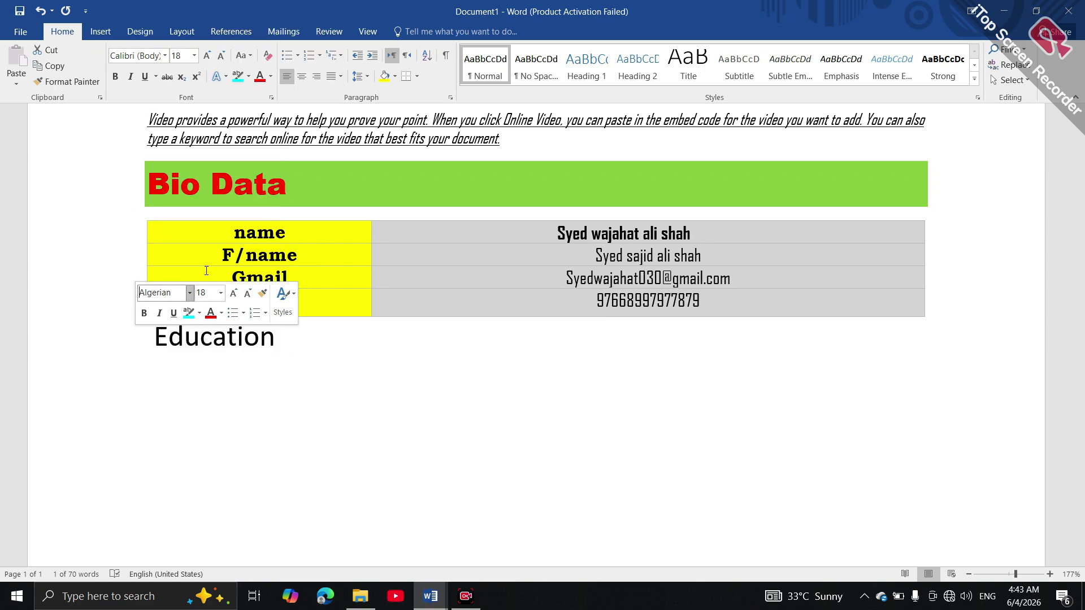
click(211, 313)
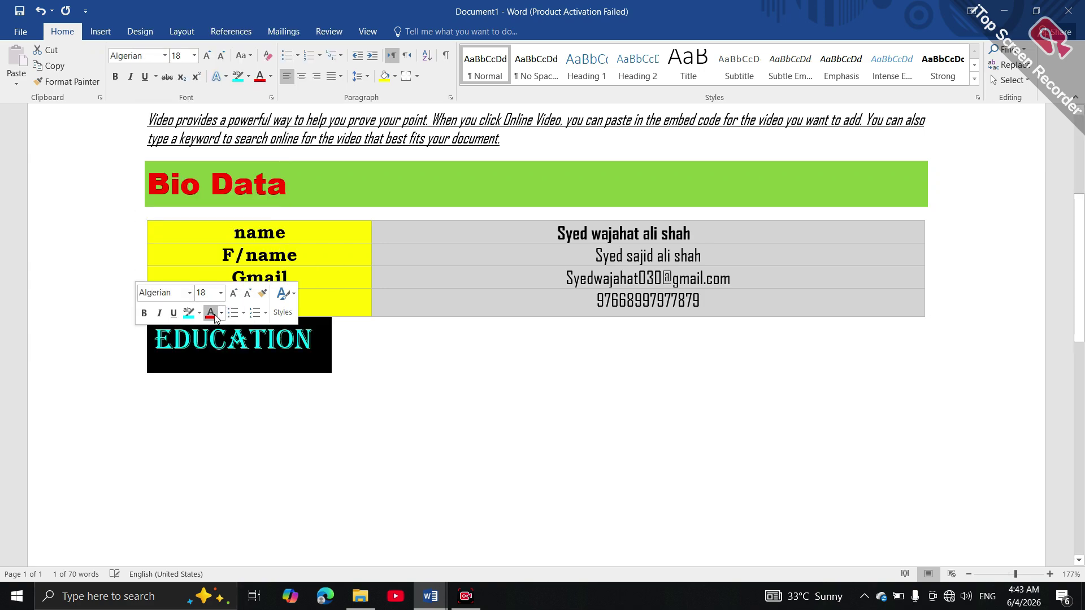
click(221, 314)
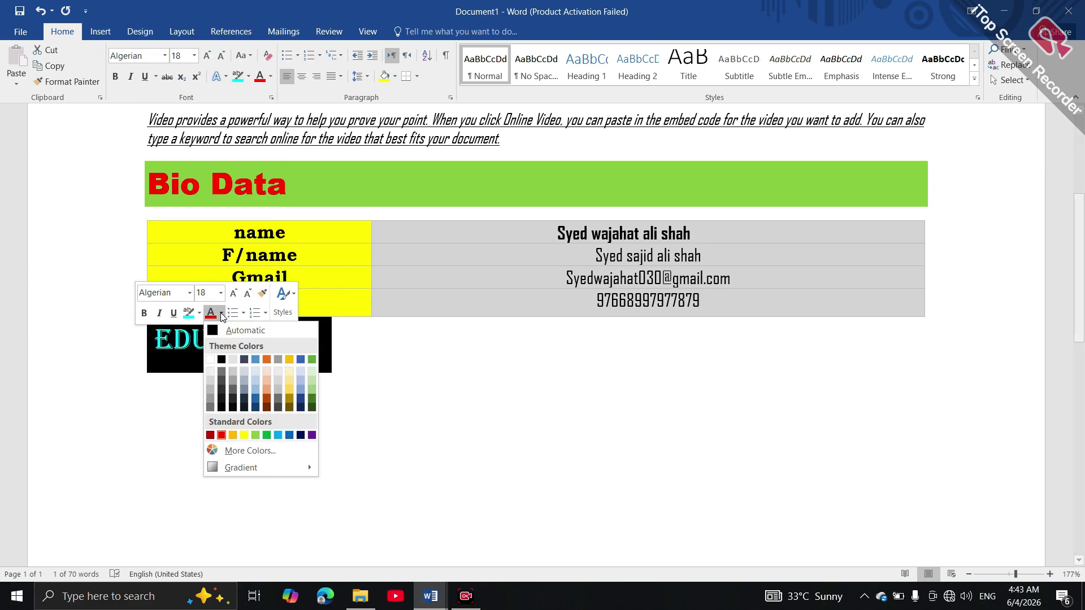
click(244, 435)
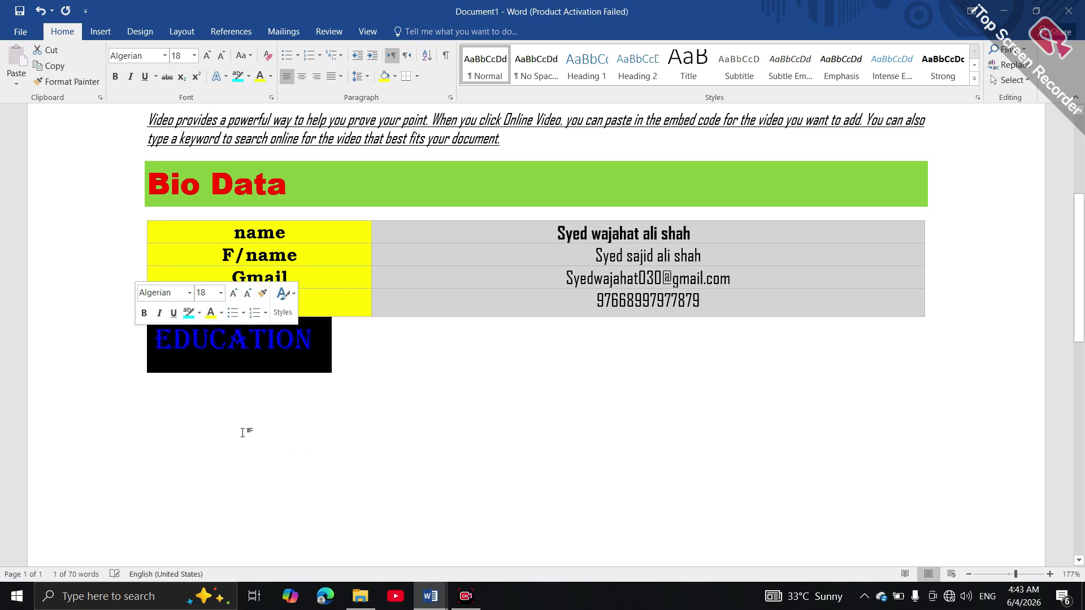
click(221, 314)
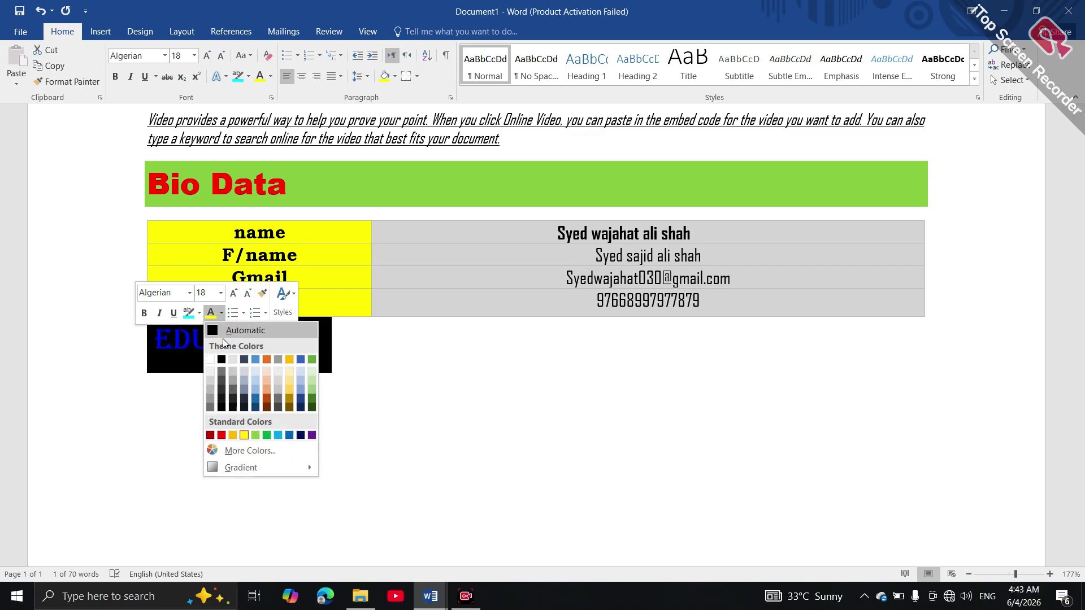
click(232, 433)
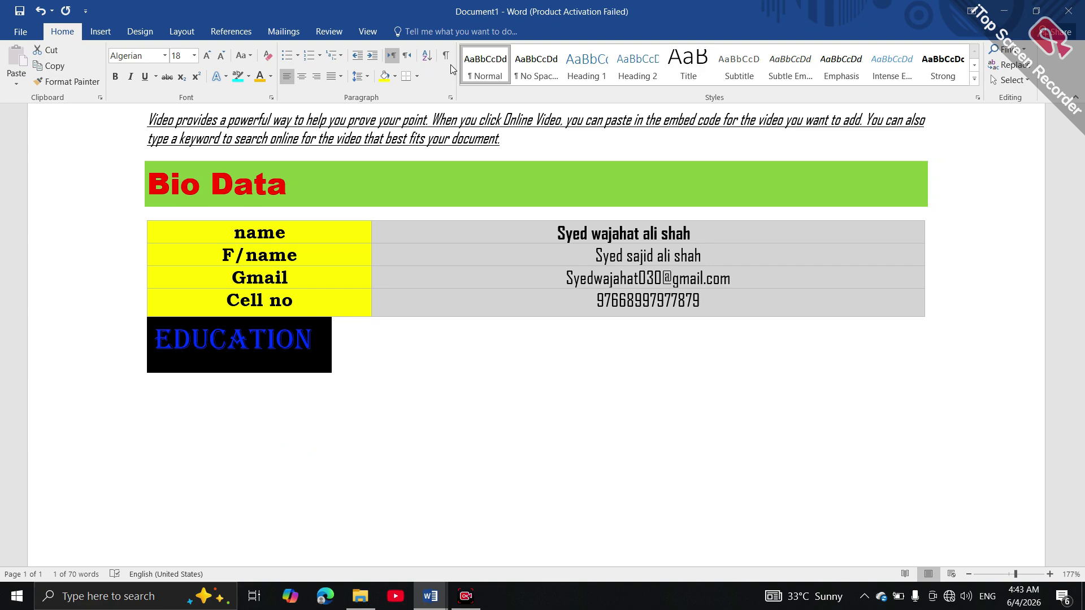
Shade the Education heading's full-width band red
click(396, 79)
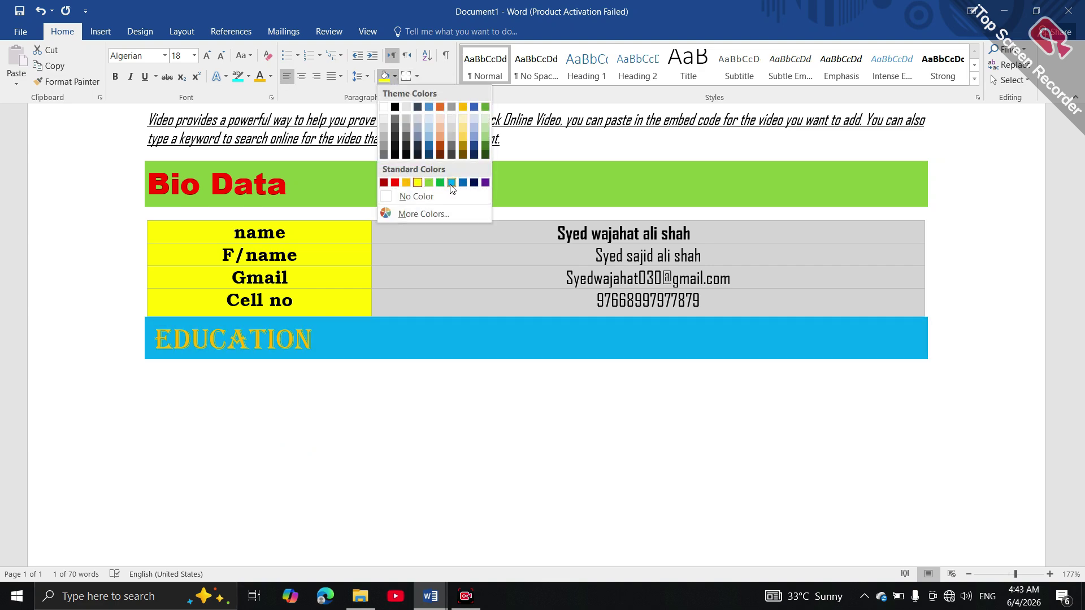
click(396, 183)
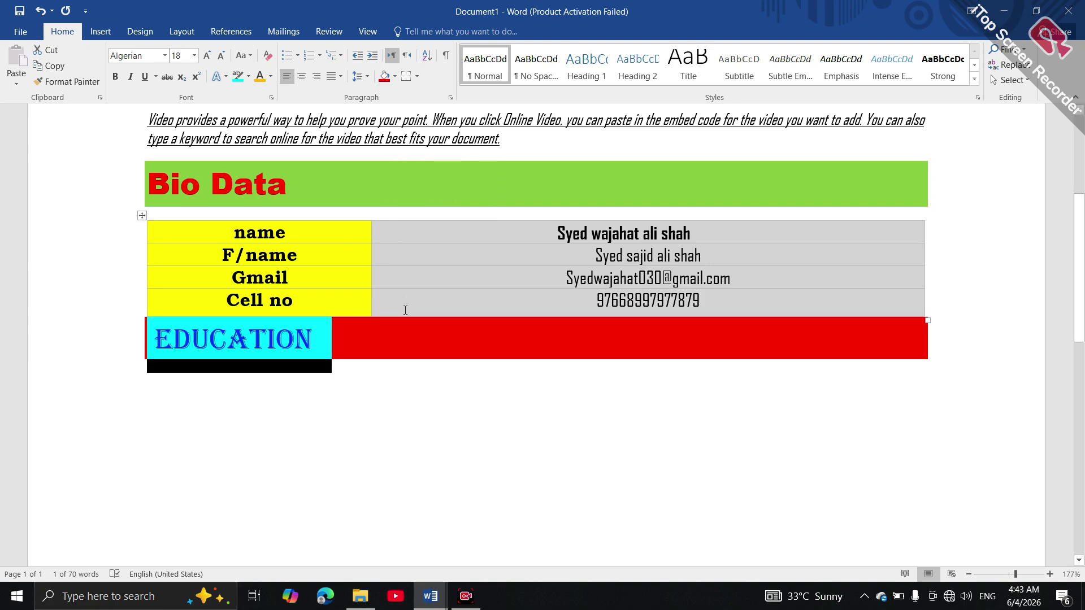
click(512, 428)
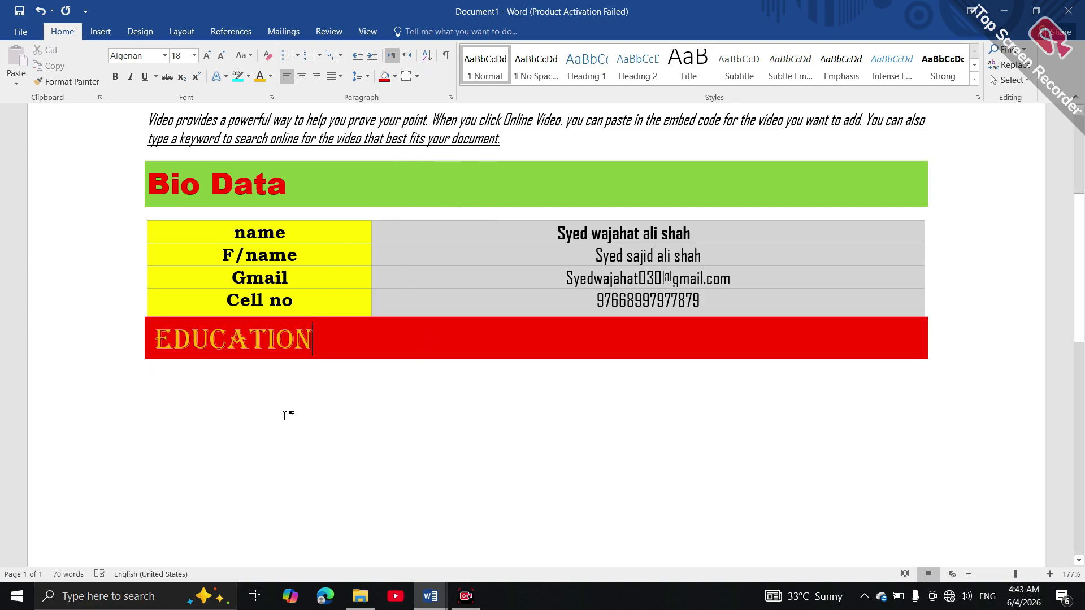
click(197, 405)
Select the whole details table and bring up the Table Design border line style gallery
click(142, 213)
click(142, 214)
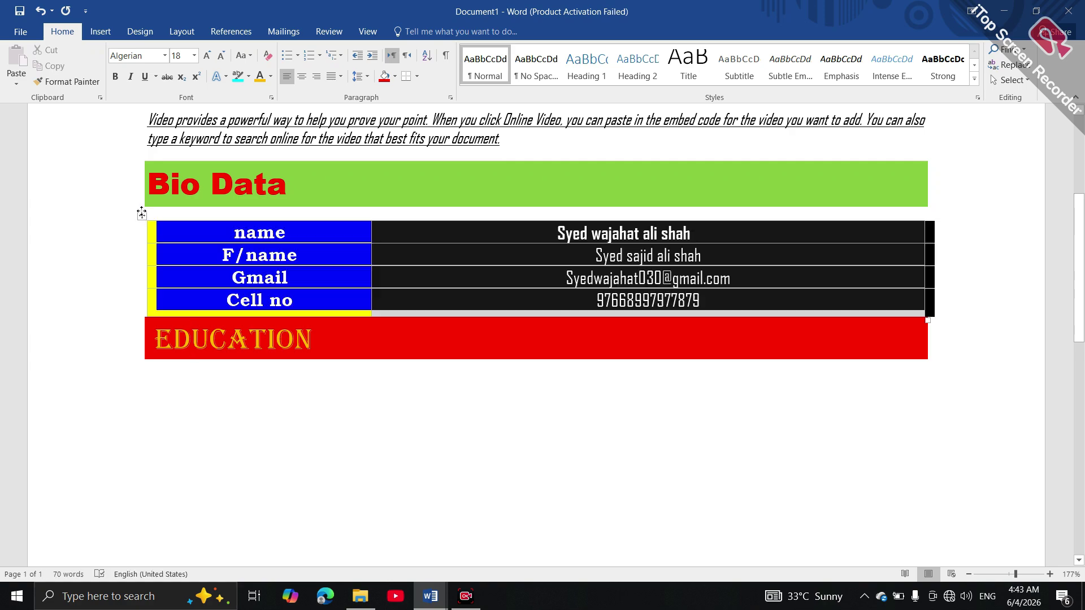
click(141, 212)
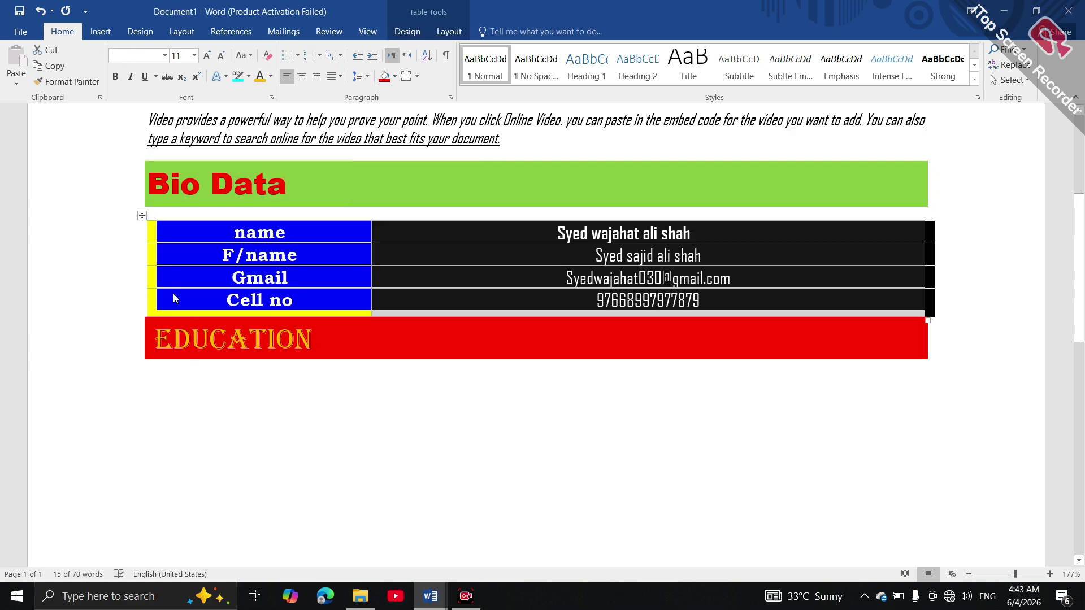
double_click(141, 216)
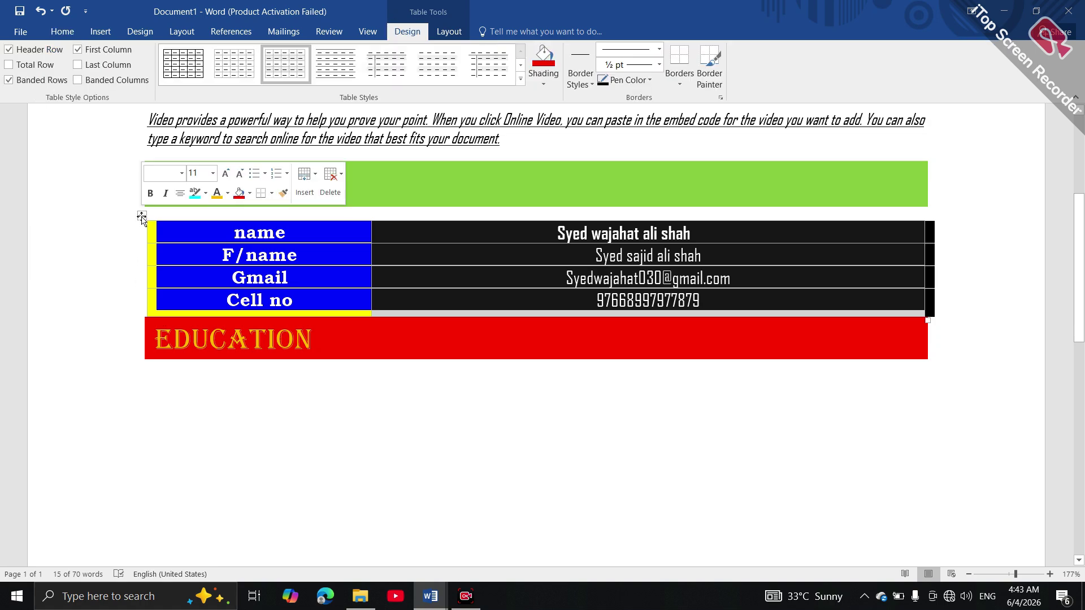
click(142, 217)
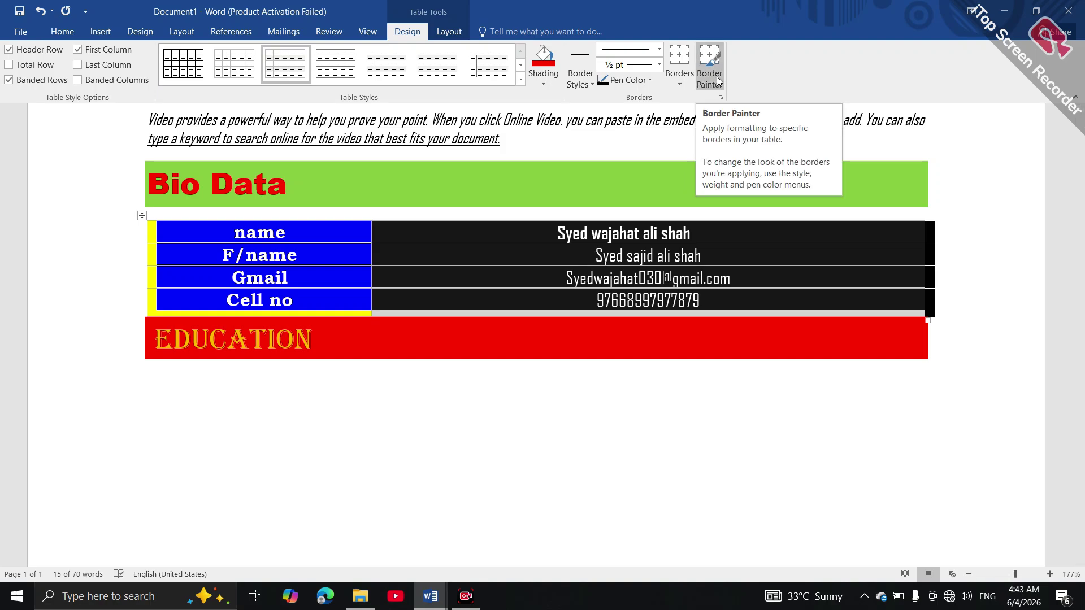
click(687, 83)
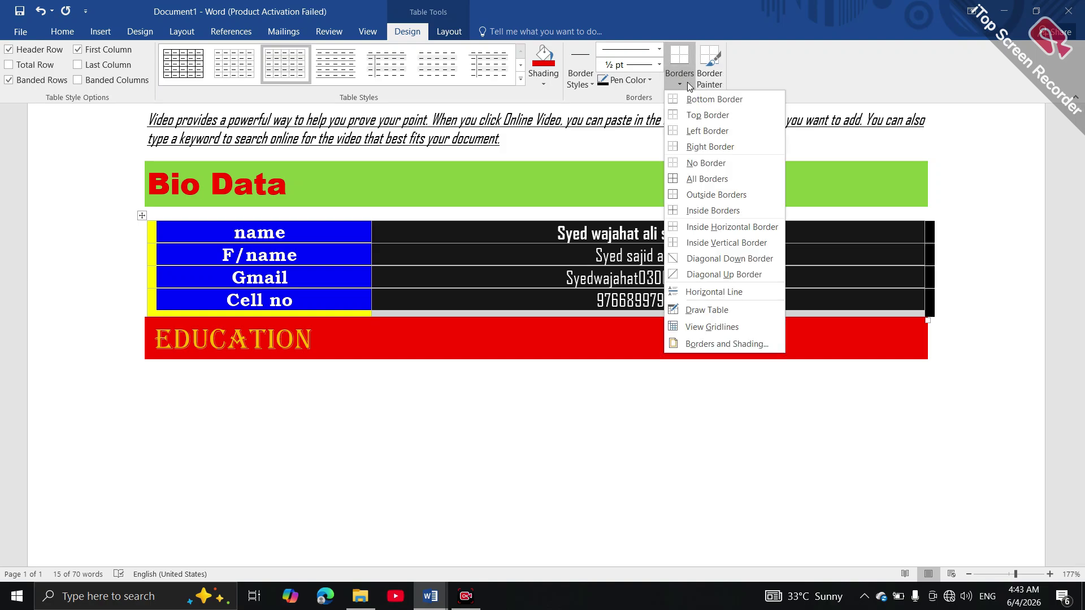
click(687, 83)
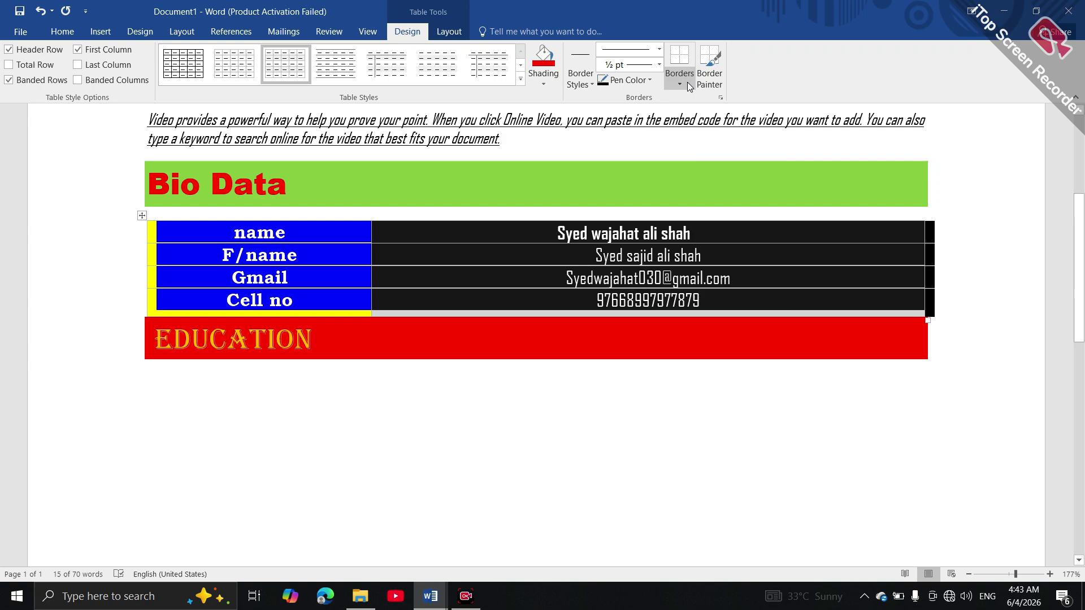
click(650, 86)
click(649, 86)
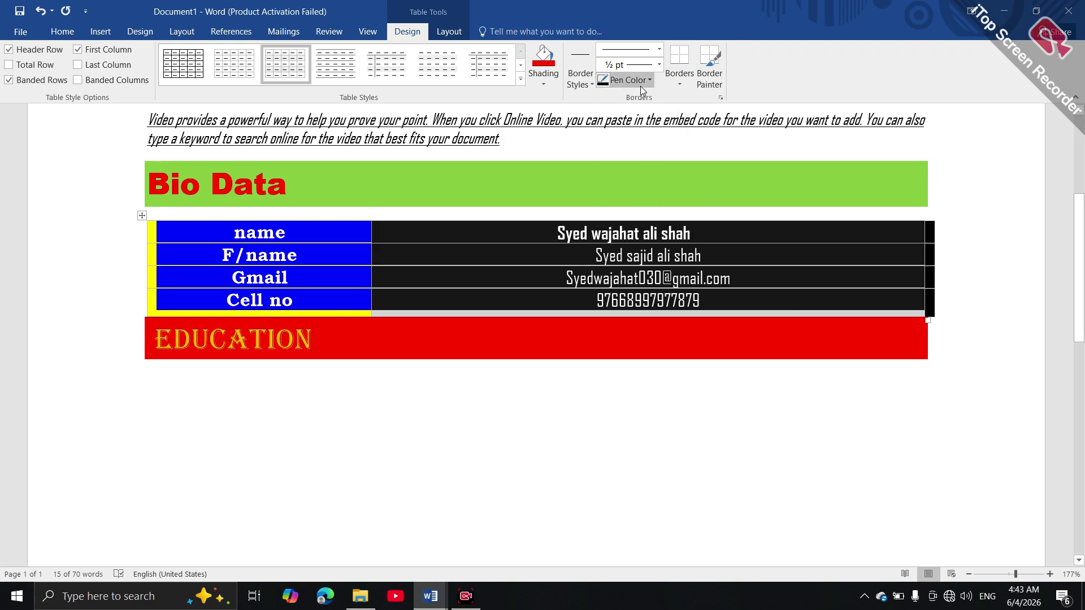
click(590, 89)
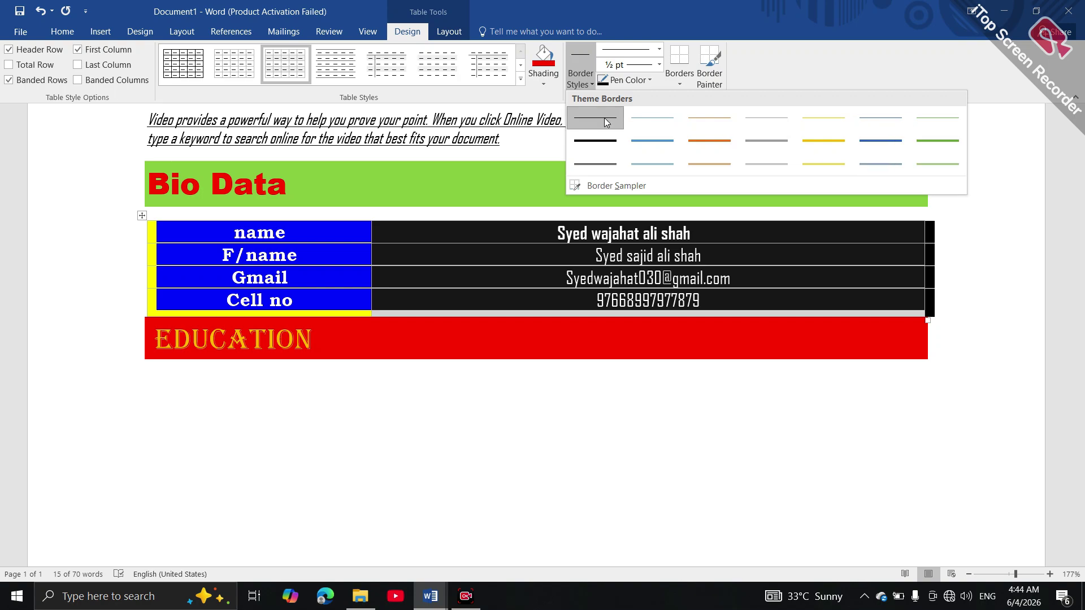
Paint a thick border around and between the left-column cells of the details table
click(593, 164)
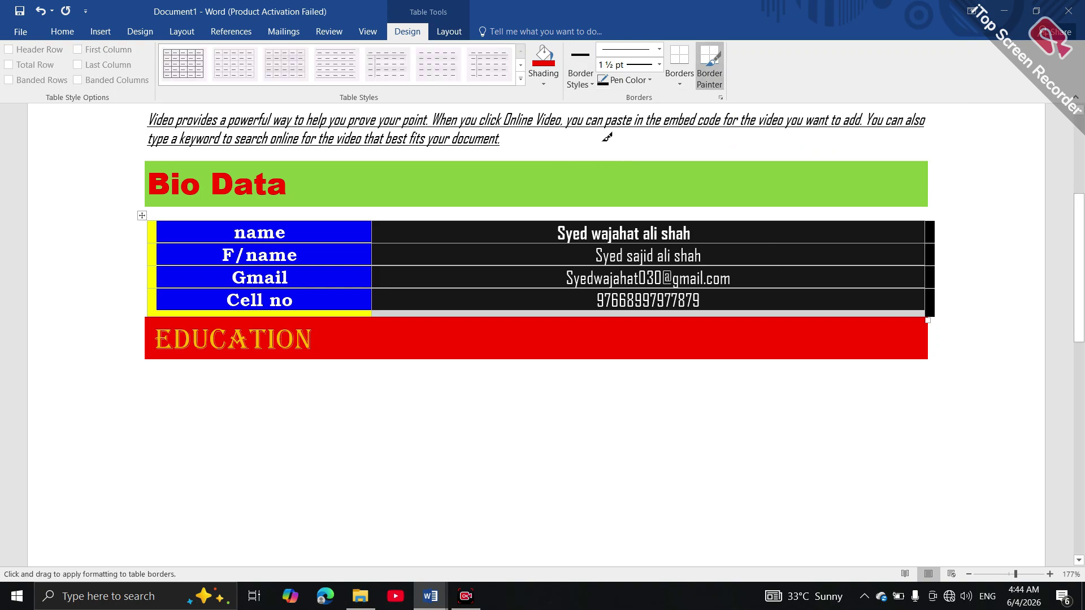
click(380, 279)
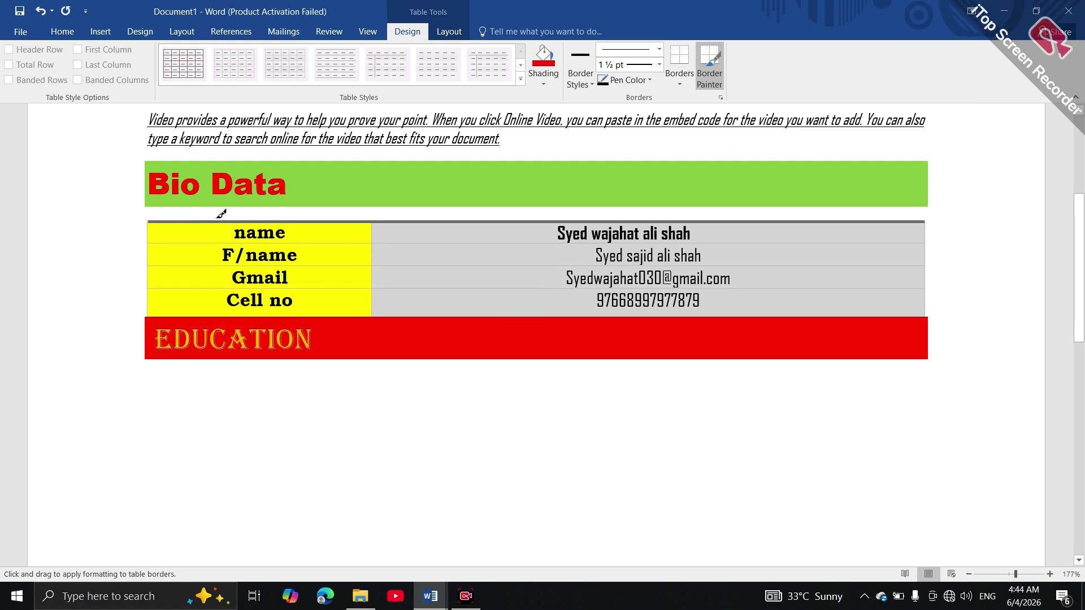
click(240, 216)
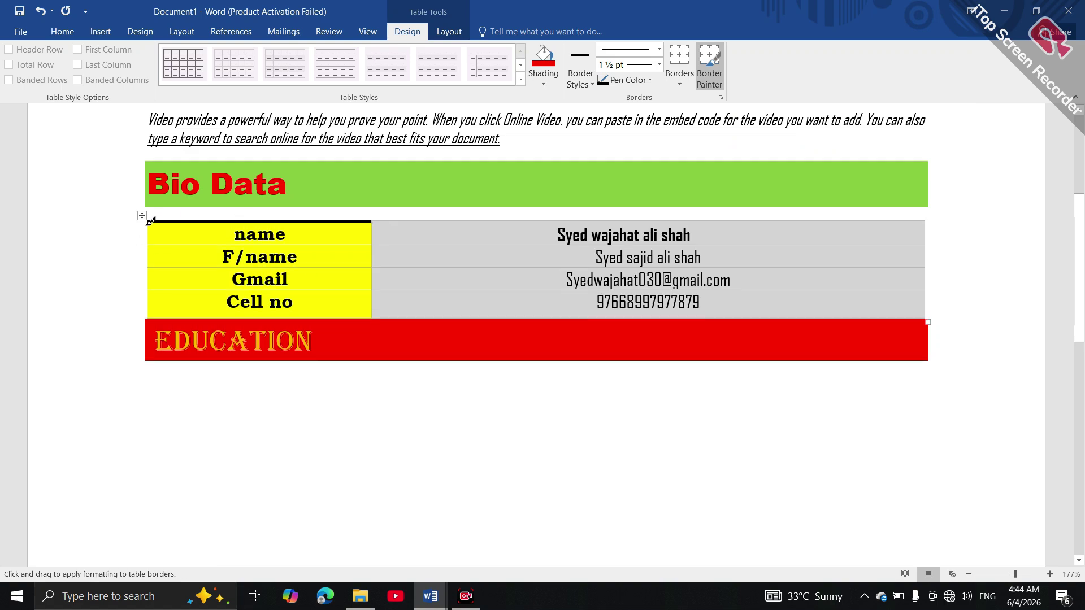
drag(152, 216, 152, 293)
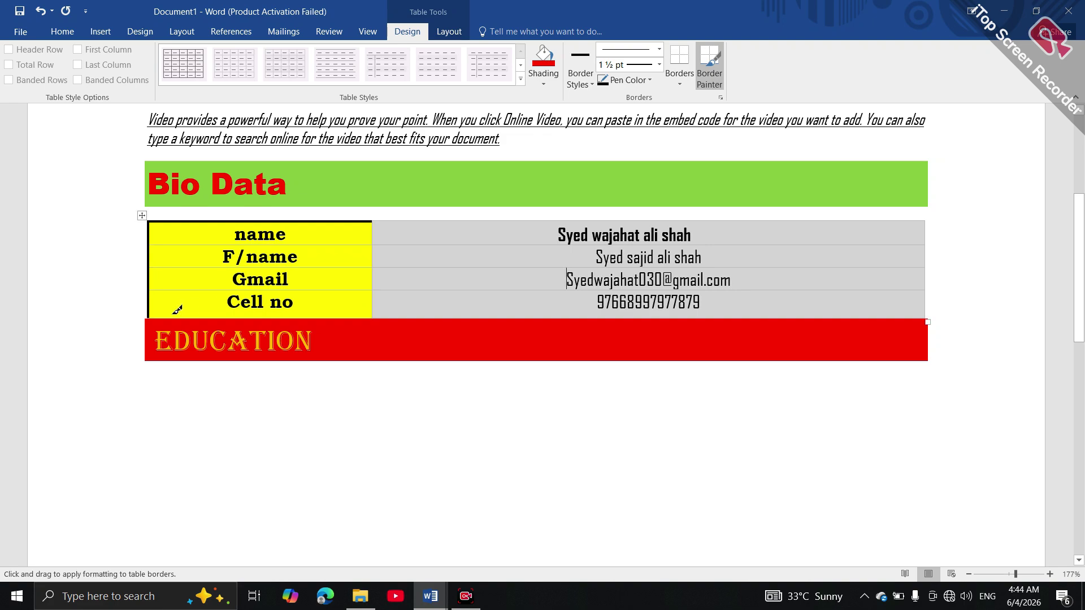
click(302, 312)
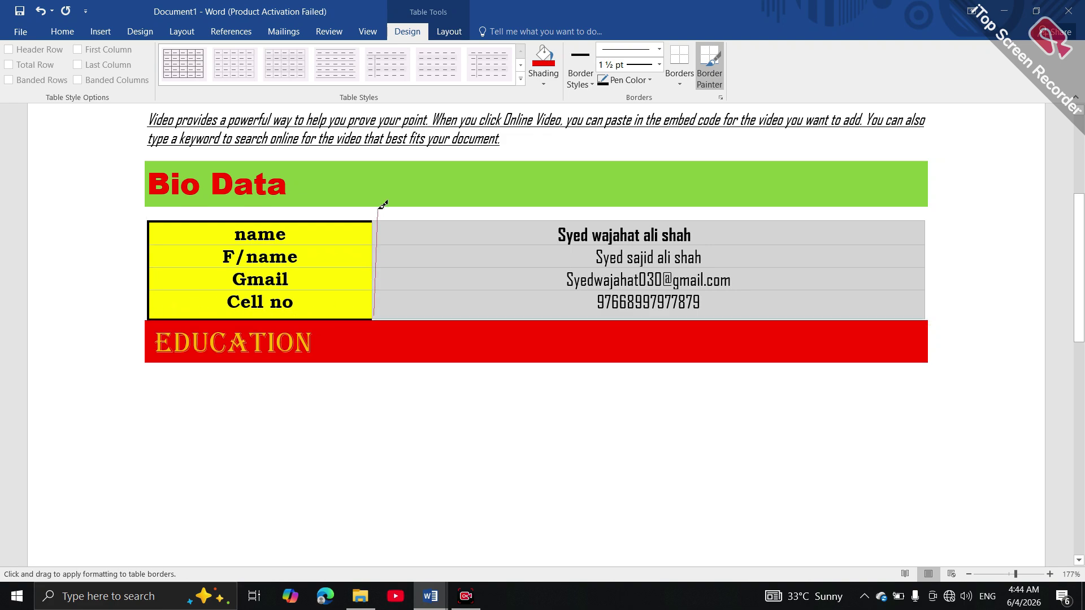
mouse_move(376, 209)
mouse_down()
mouse_move(376, 305)
mouse_move(375, 291)
mouse_up()
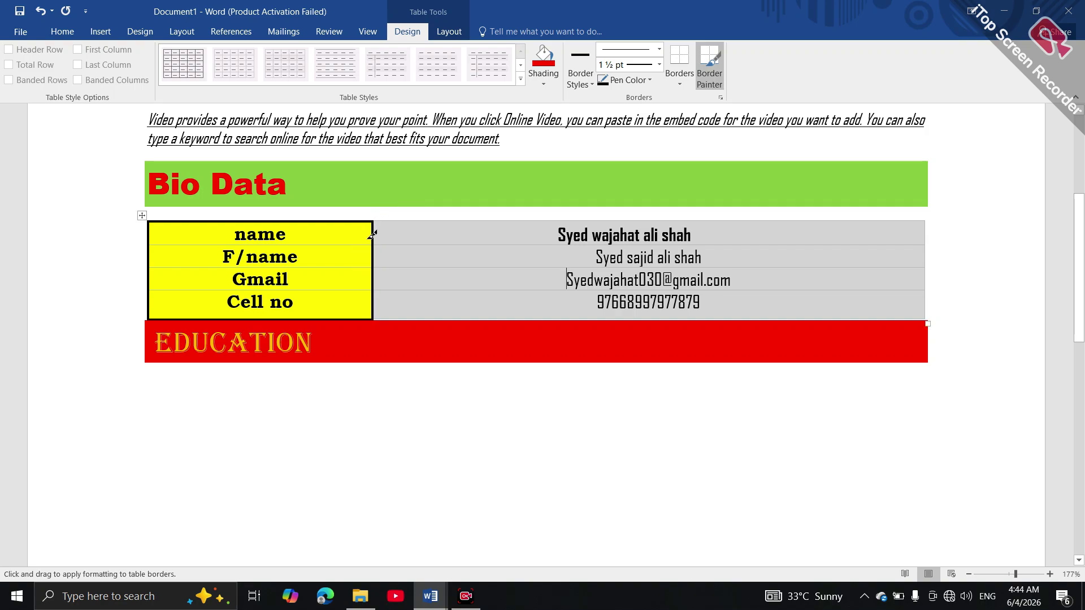
drag(372, 244, 215, 242)
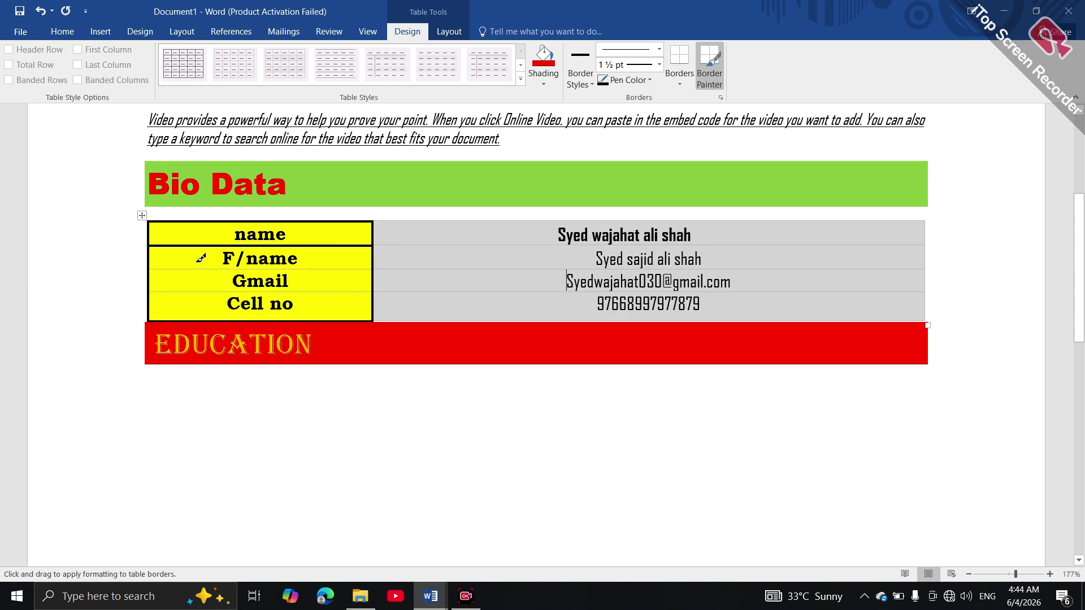
drag(151, 270, 272, 281)
drag(160, 269, 259, 266)
drag(155, 265, 240, 262)
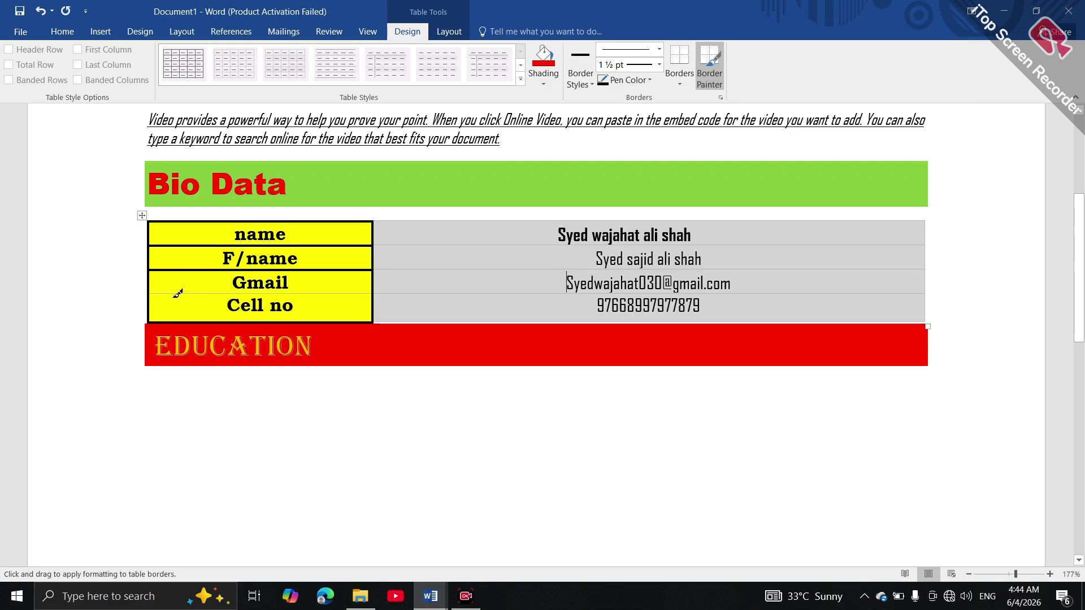
mouse_move(167, 289)
mouse_down()
mouse_move(193, 283)
mouse_move(211, 305)
mouse_up()
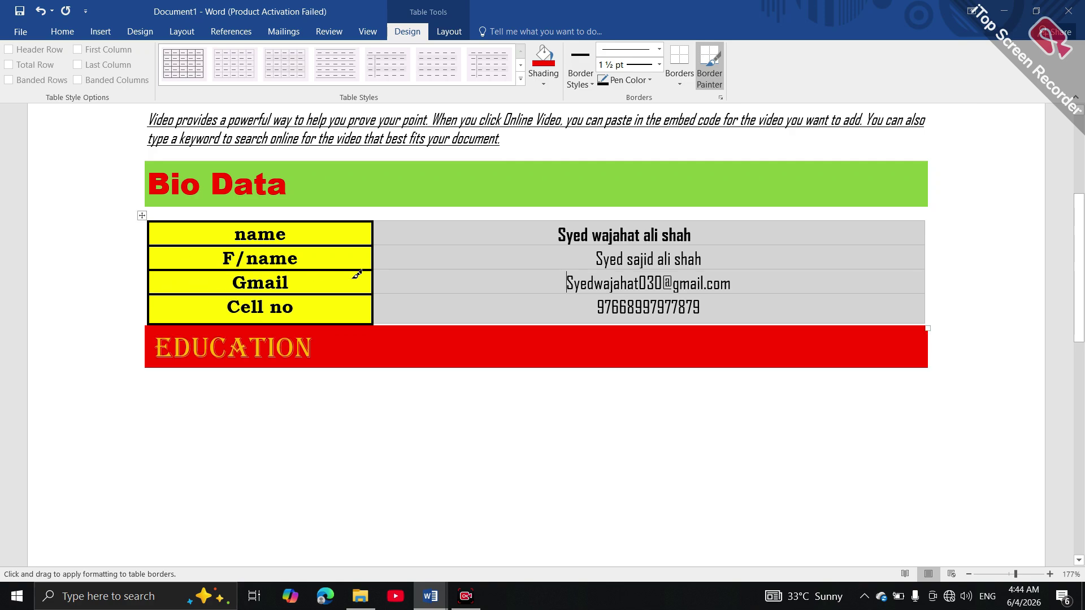
Thicken the right column's row borders and the right edges of the value cells
drag(405, 220, 414, 230)
click(400, 246)
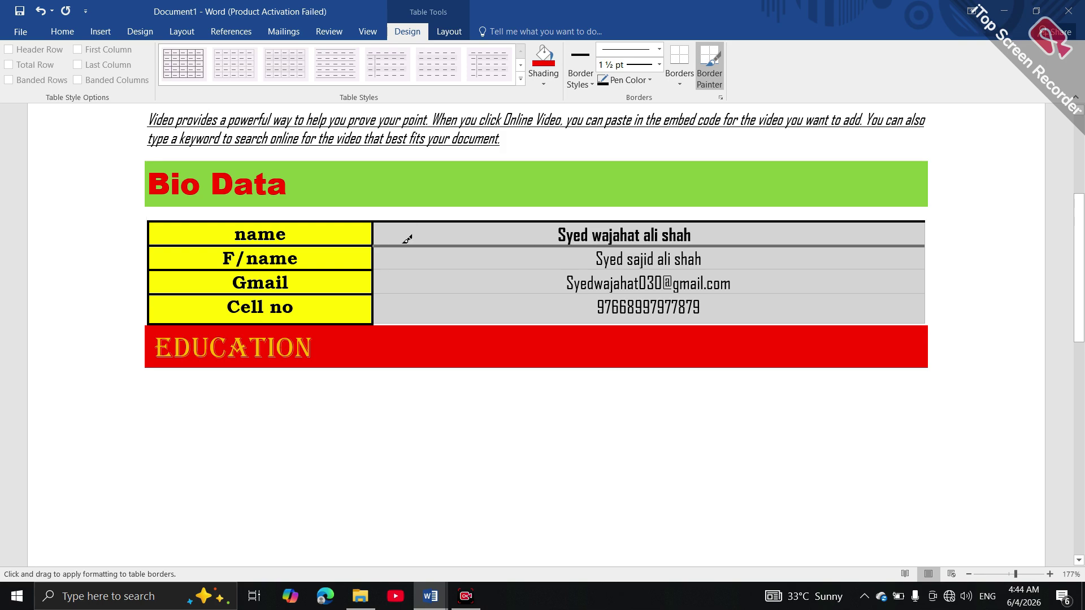
click(414, 270)
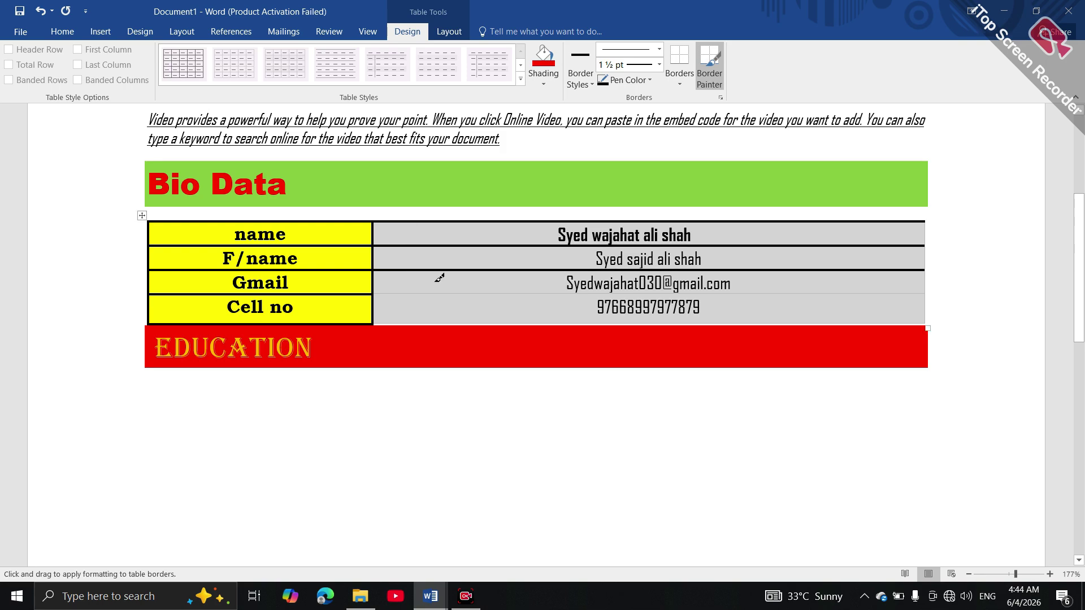
click(441, 293)
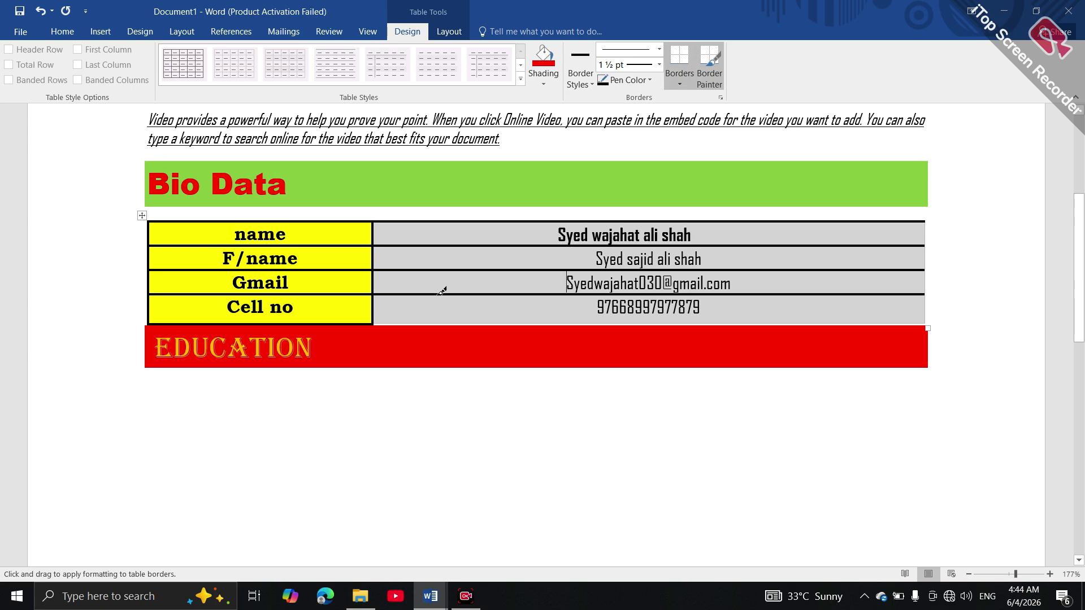
click(442, 321)
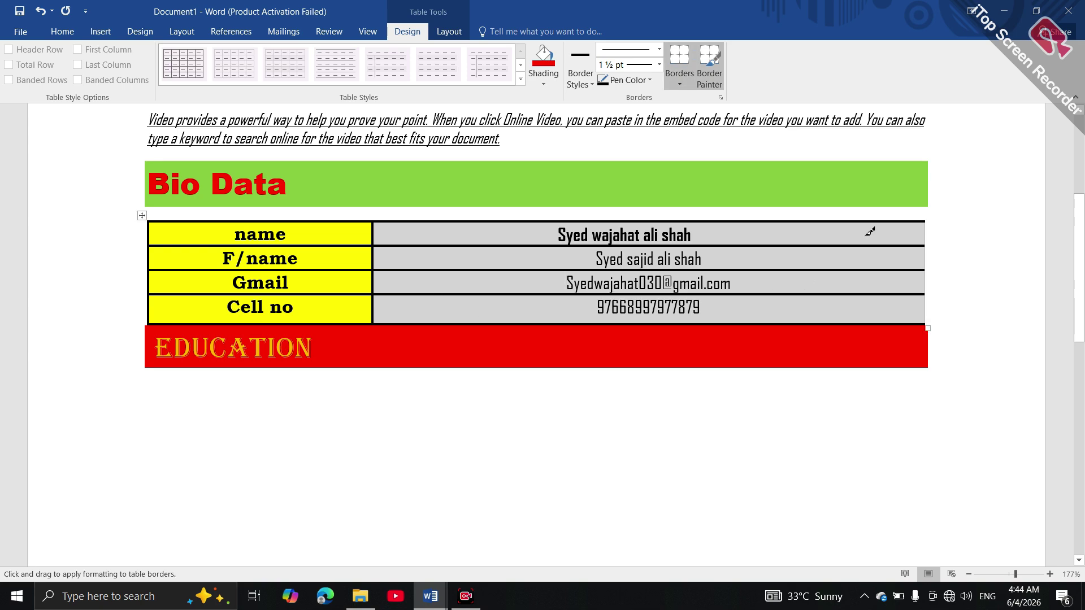
click(925, 226)
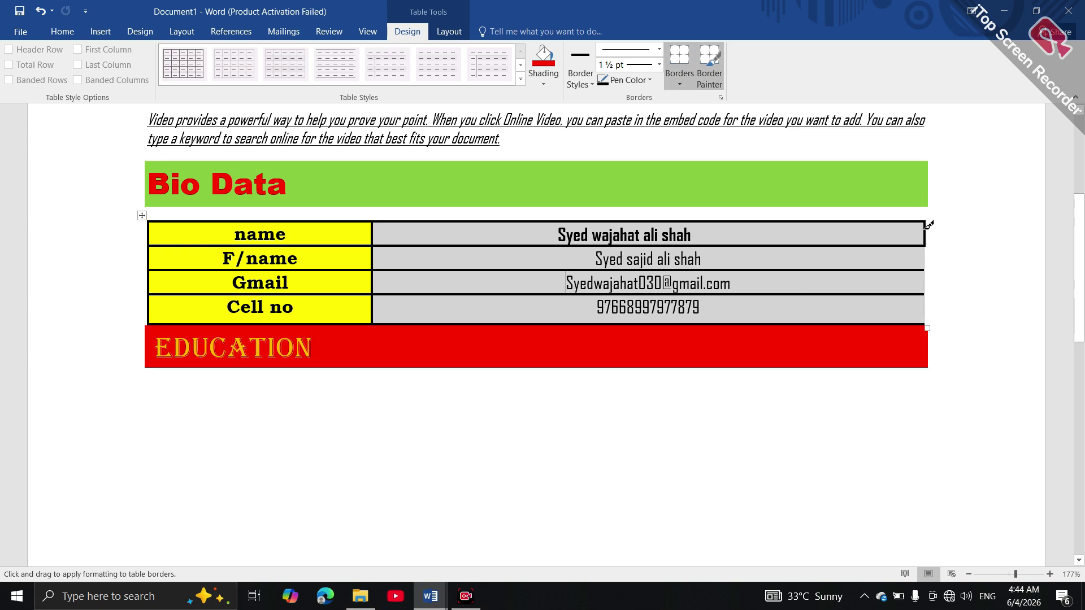
click(926, 249)
click(928, 277)
click(927, 303)
Reset the blank line below EDUCATION to the Normal style
click(585, 81)
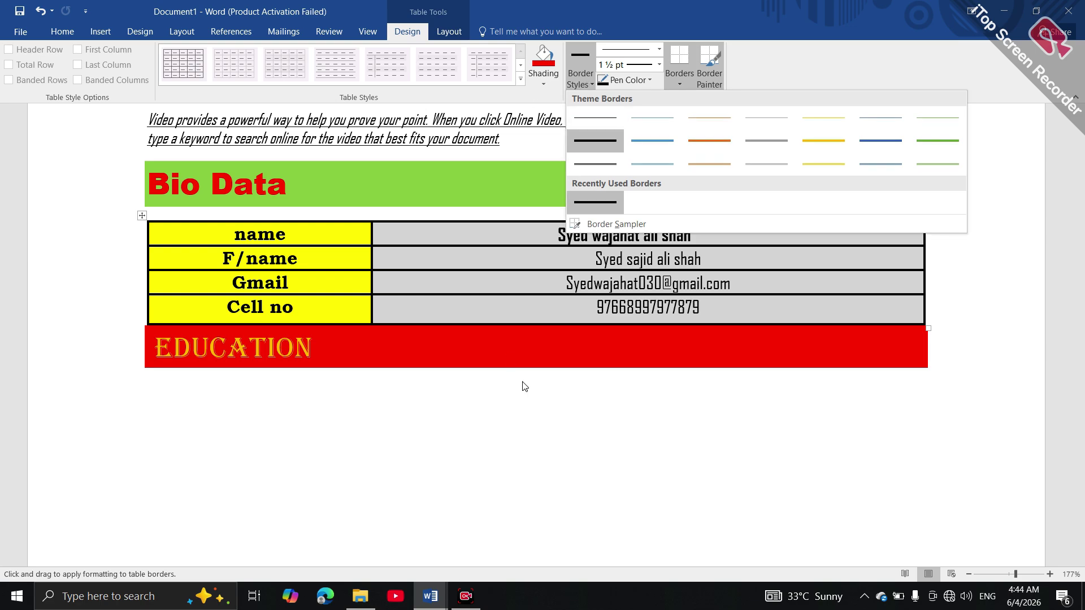
key(Escape)
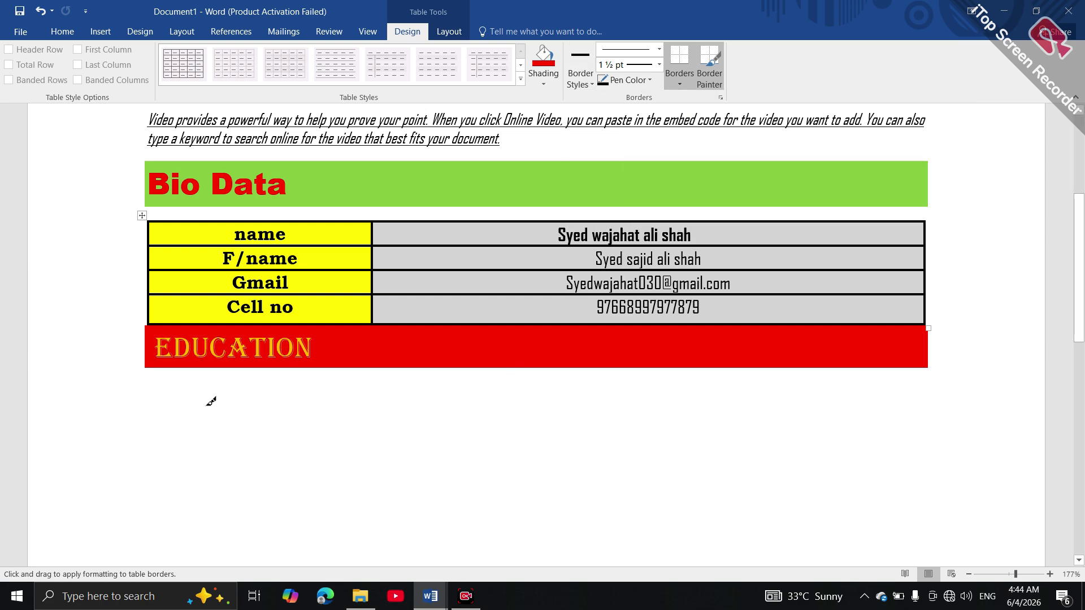
click(184, 416)
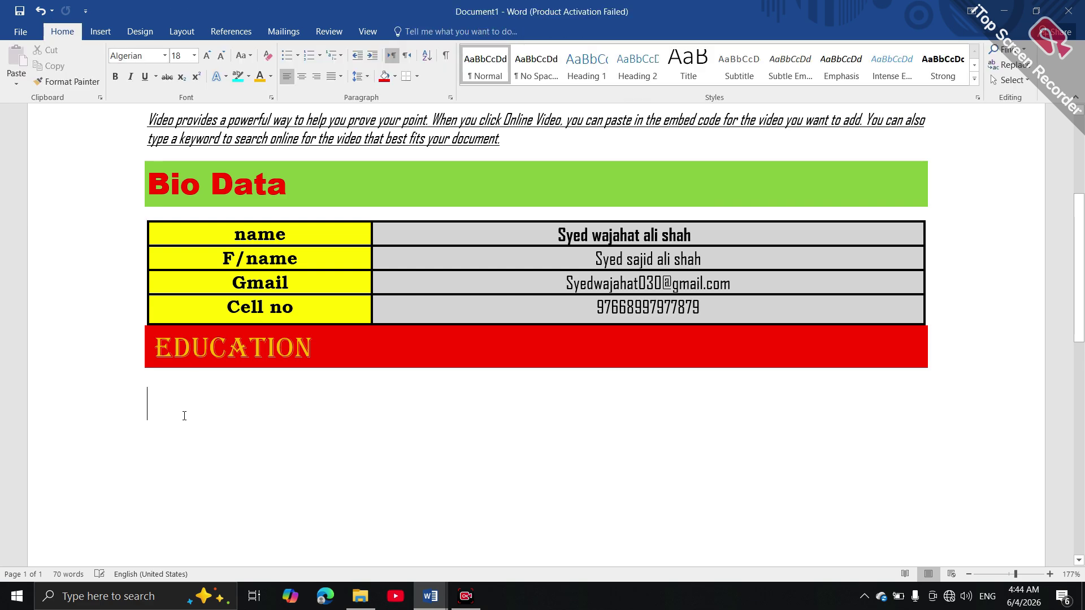
click(497, 67)
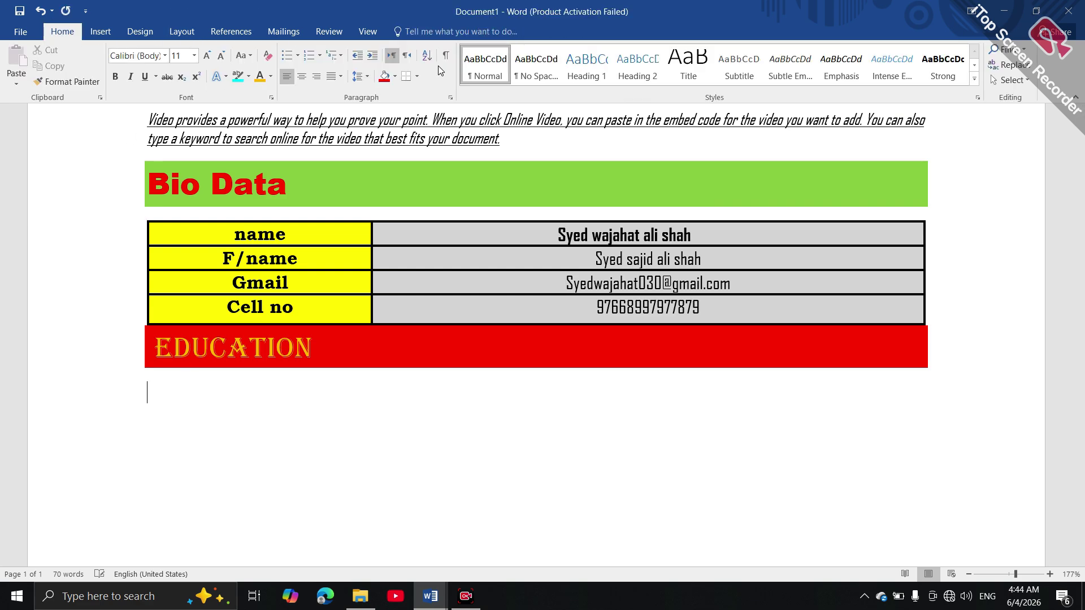
click(101, 31)
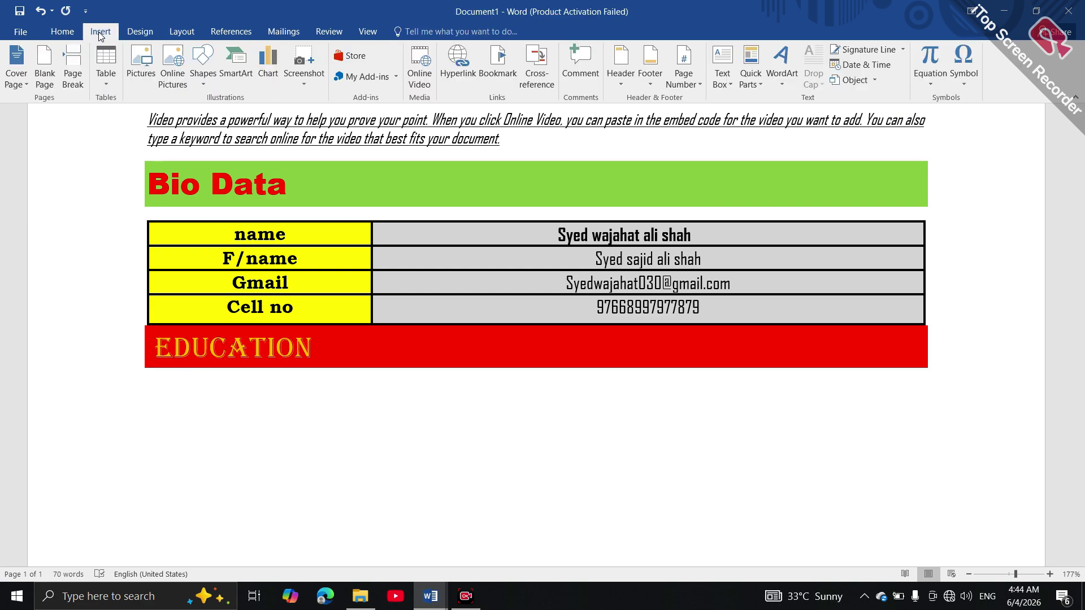
Insert a 2-column, 5-row table below the EDUCATION heading
click(110, 77)
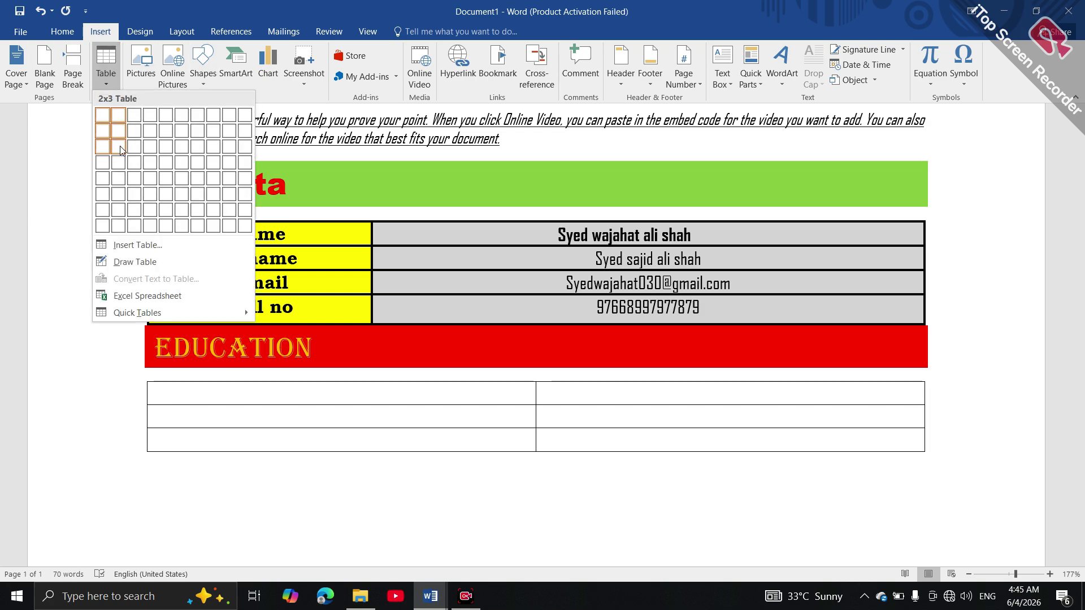
click(118, 178)
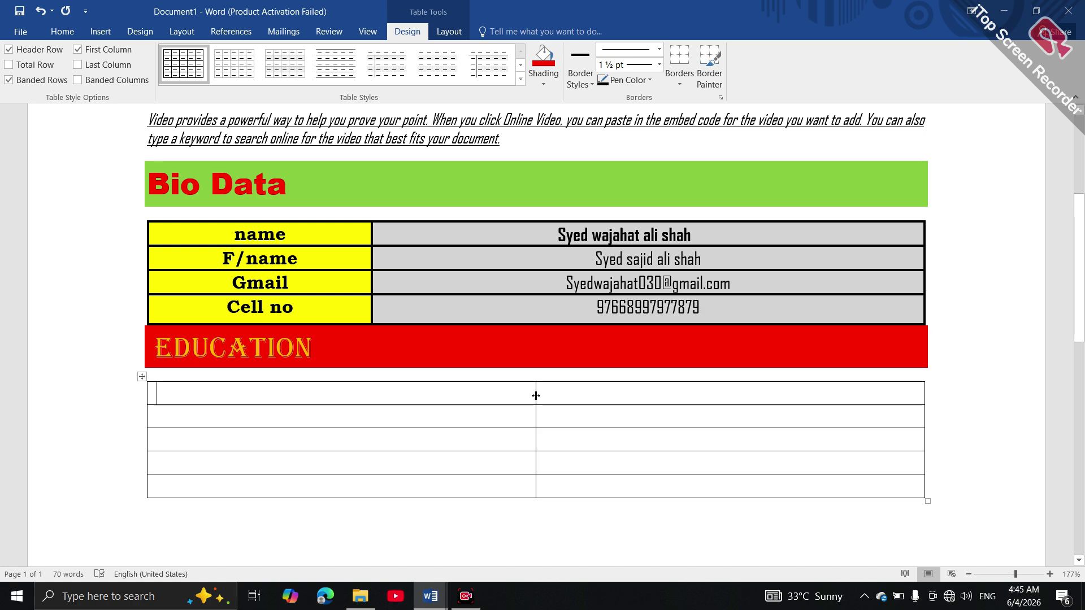
Drag the middle column border left and pull the table's right edge inward
drag(535, 395, 342, 415)
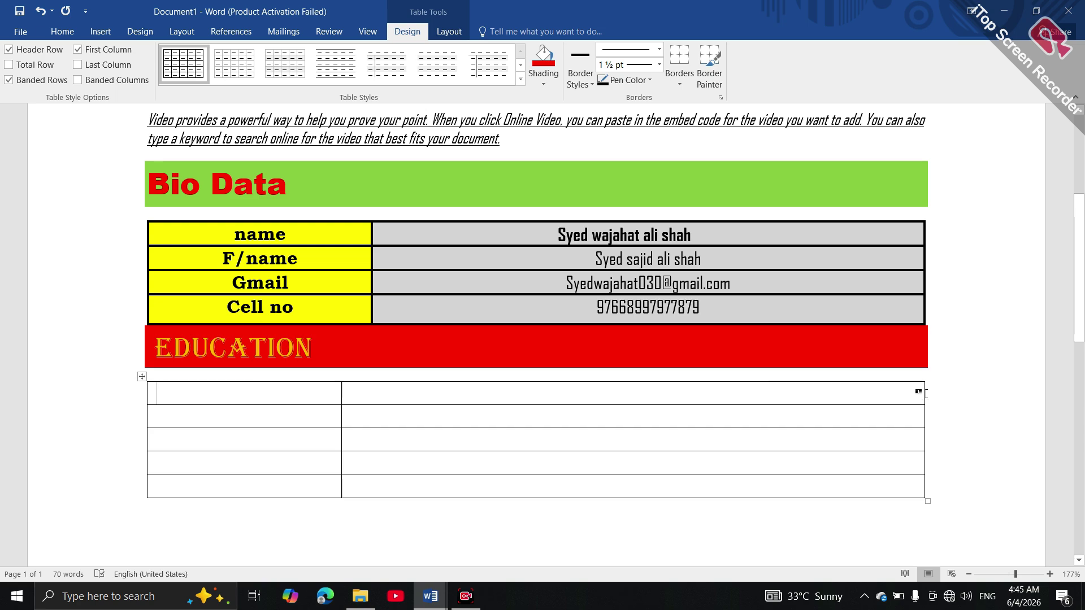
click(920, 396)
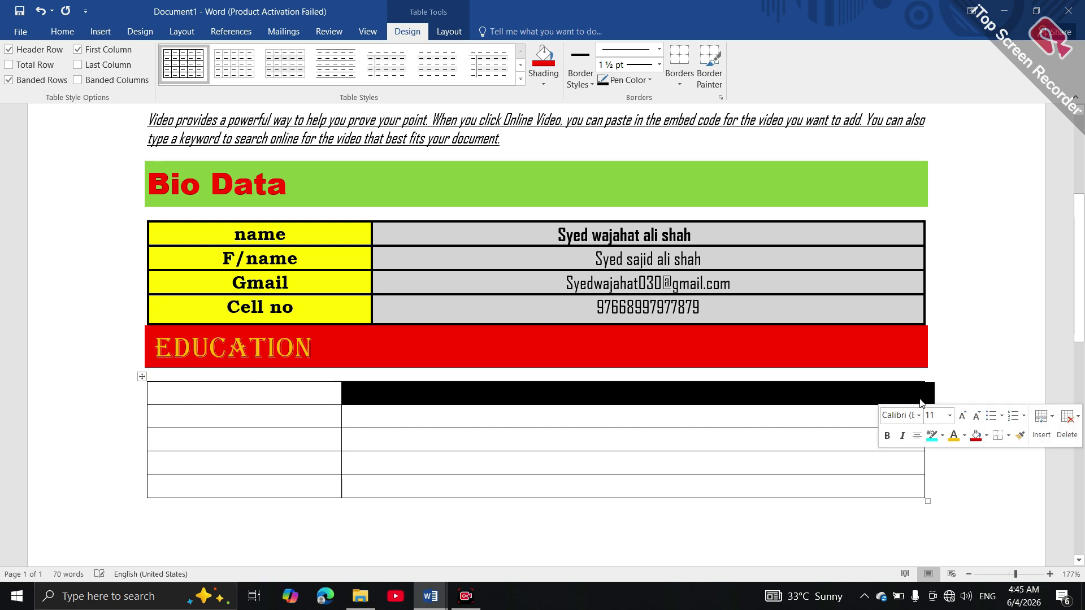
click(917, 396)
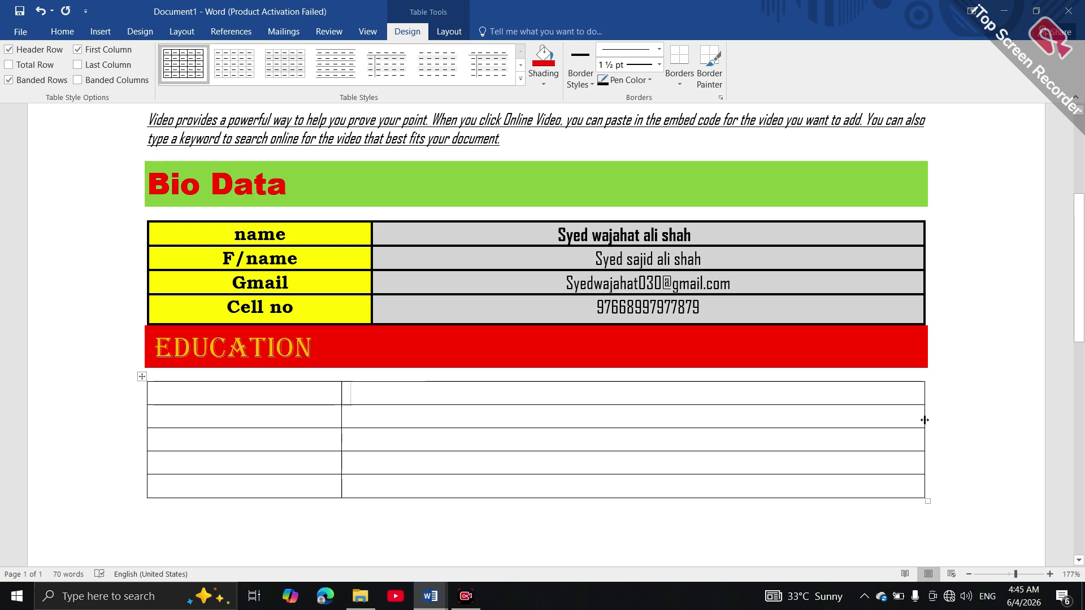
drag(925, 419, 726, 413)
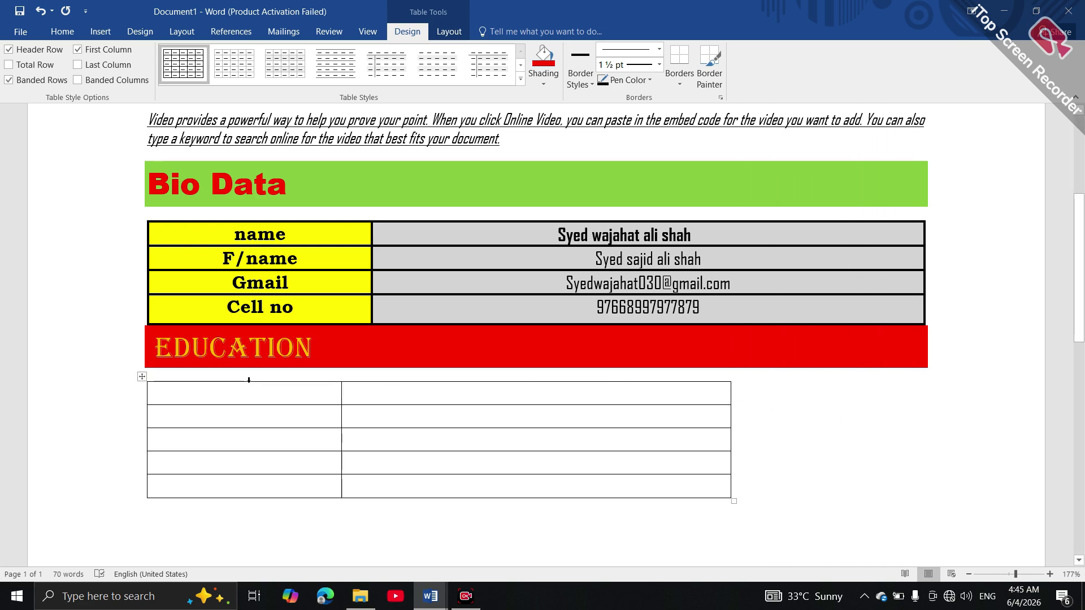
Type Metric marks, Fsc marks, board and diploma down the table's first column
click(264, 395)
text(metric marks)
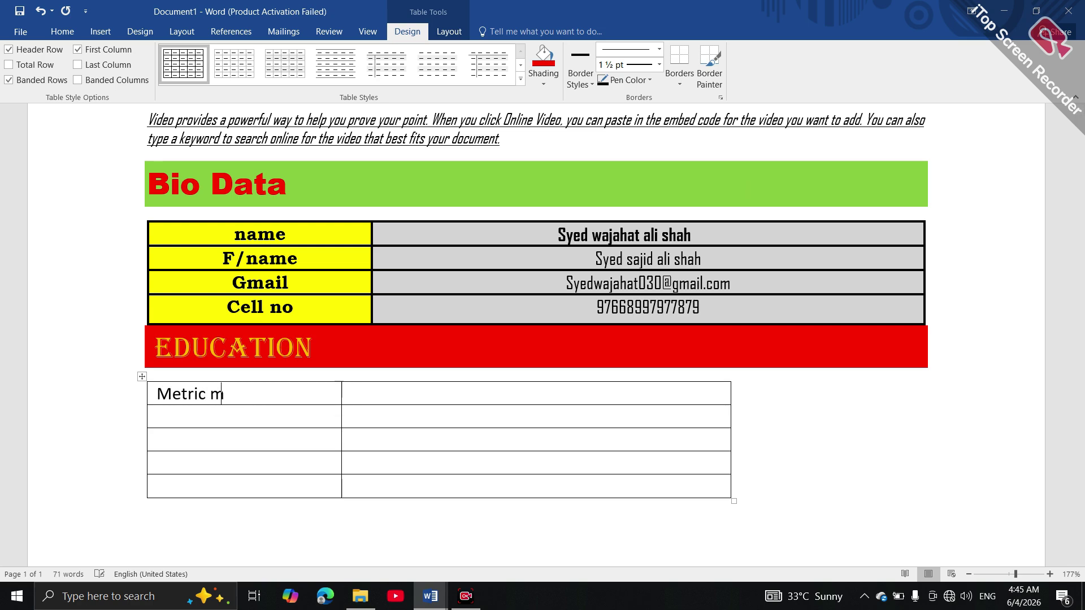
click(225, 413)
text(fsc)
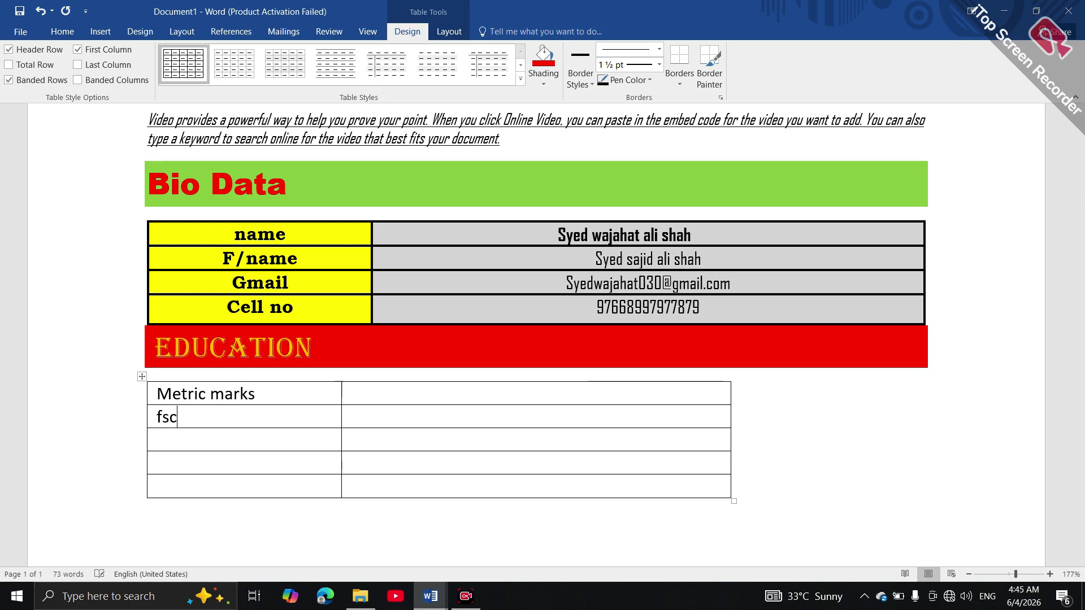
text( m\)
key(BackSpace)
text(arka)
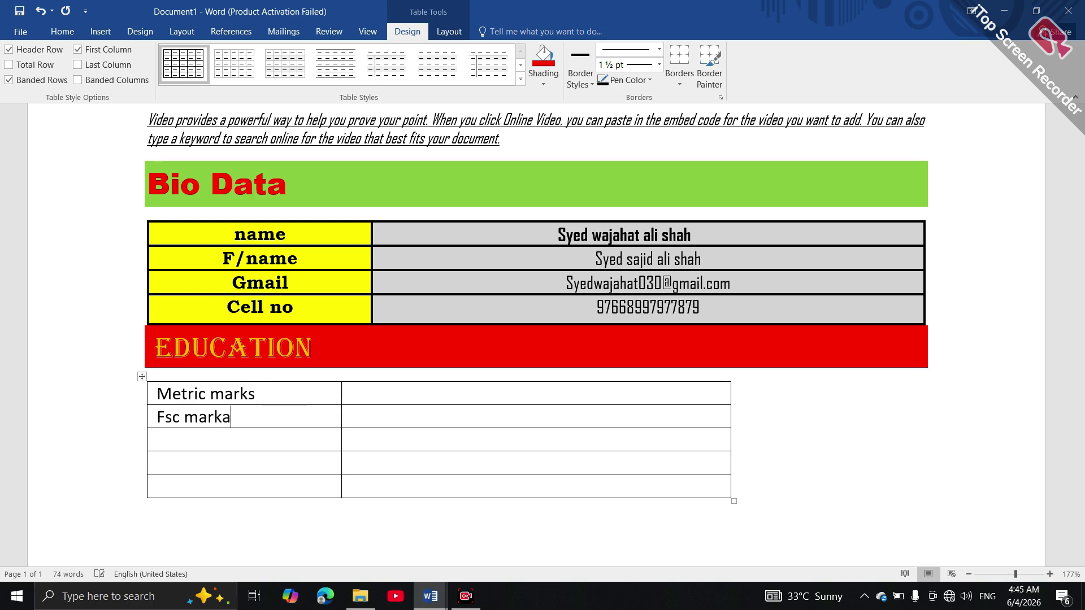
key(BackSpace)
text(s)
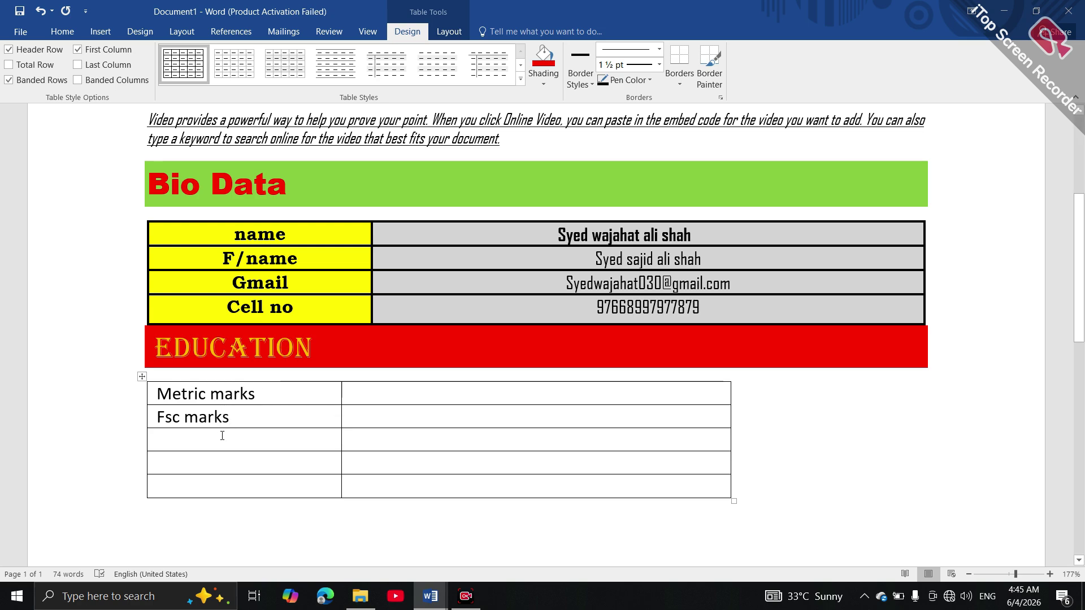
click(216, 442)
text(board)
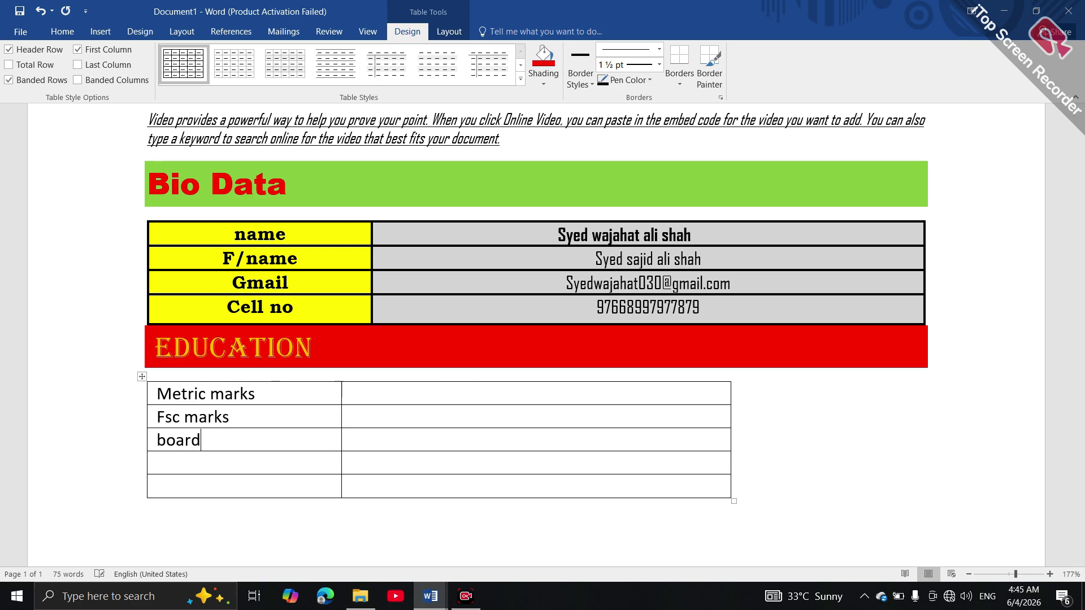
click(208, 466)
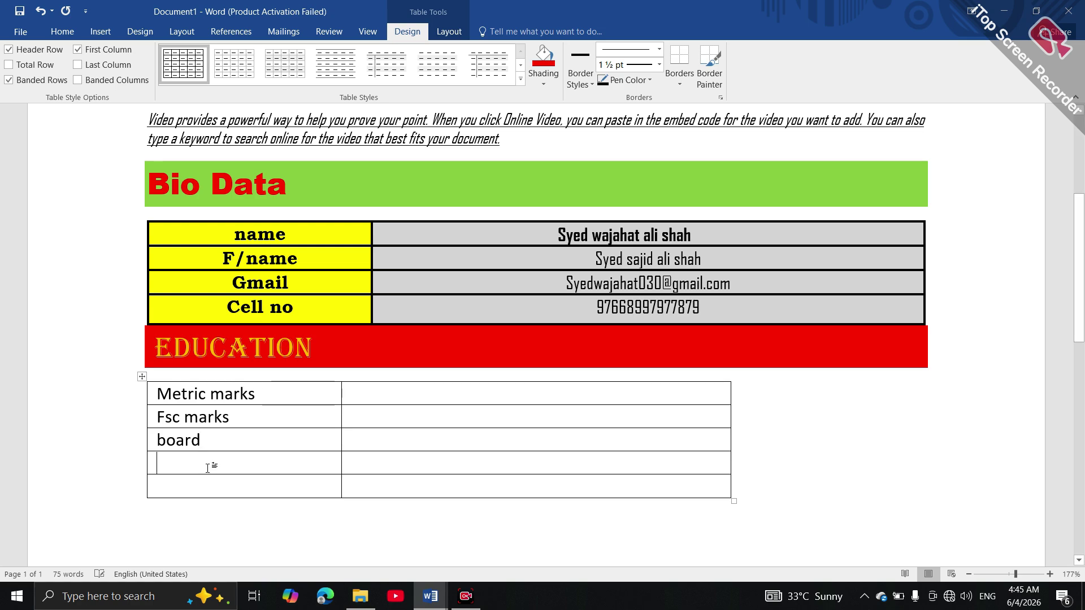
text(diploma)
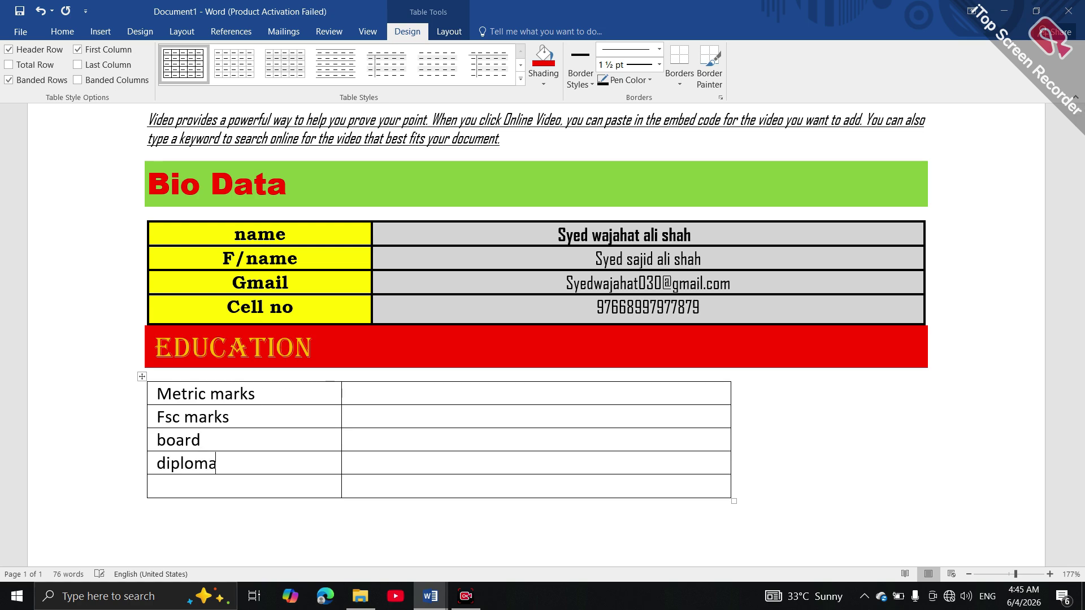
click(375, 396)
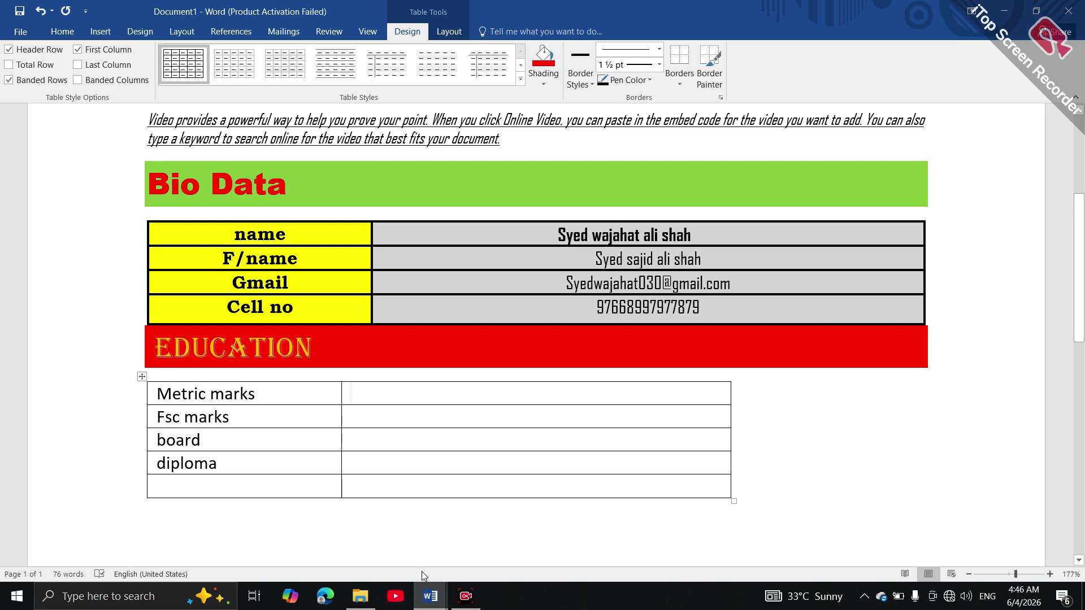
mouse_move(430, 594)
click(338, 527)
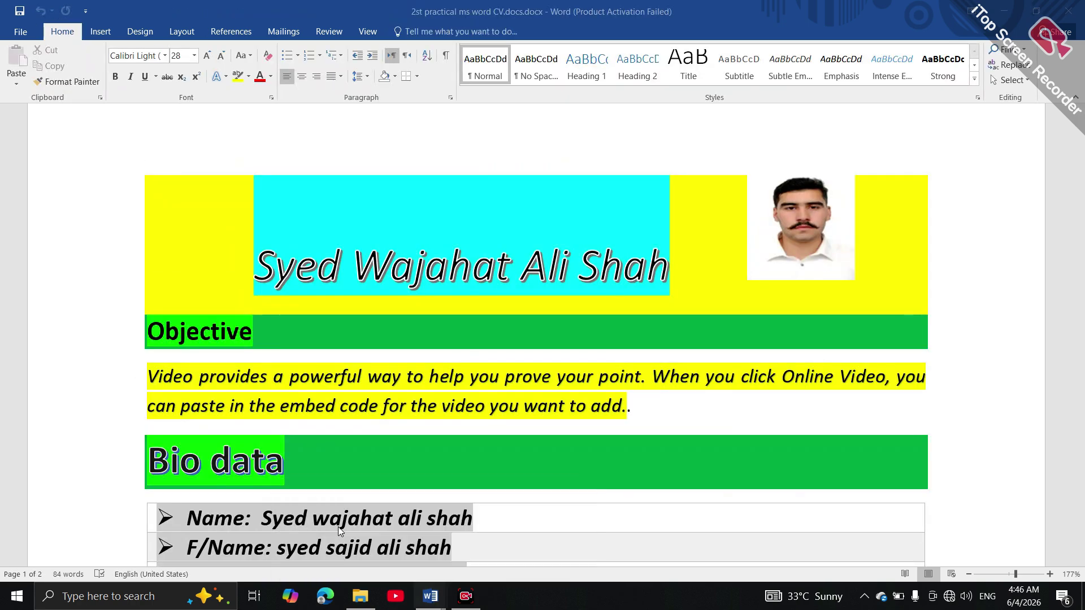
drag(1081, 171, 1082, 252)
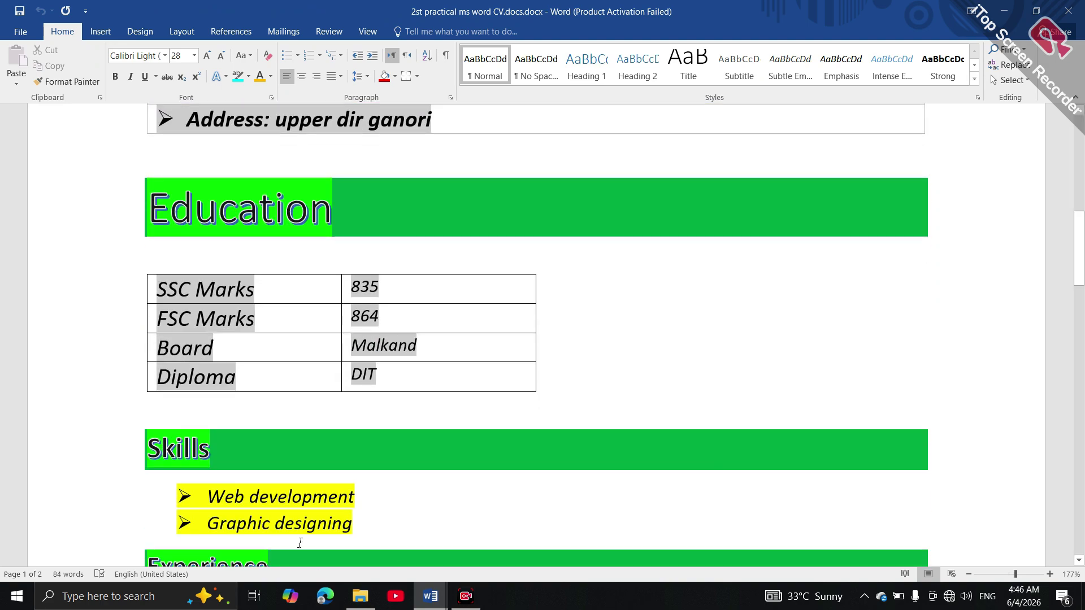
drag(1081, 249, 1082, 282)
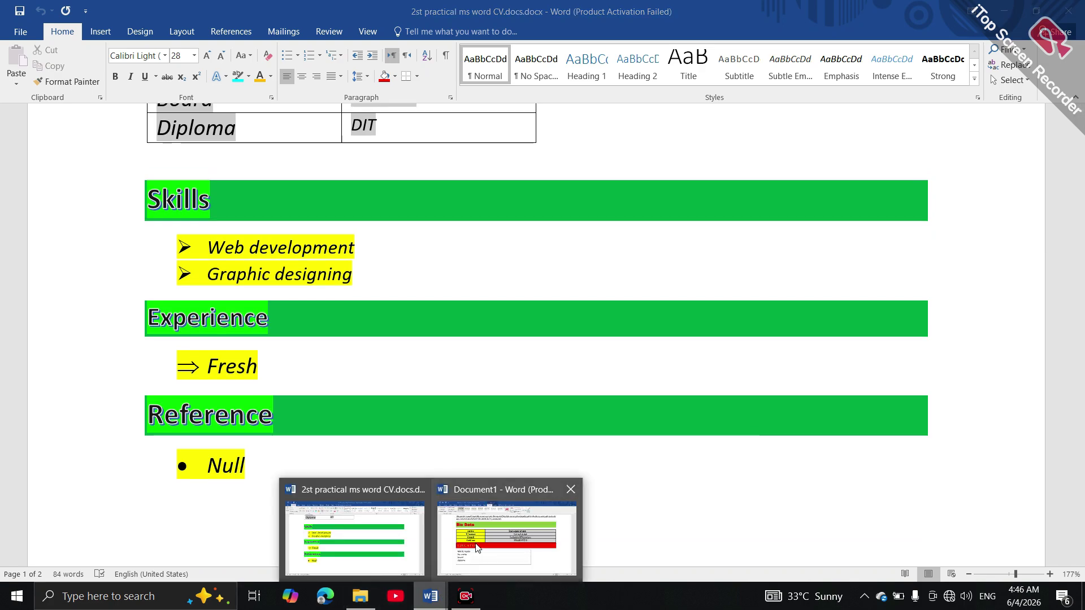
click(479, 542)
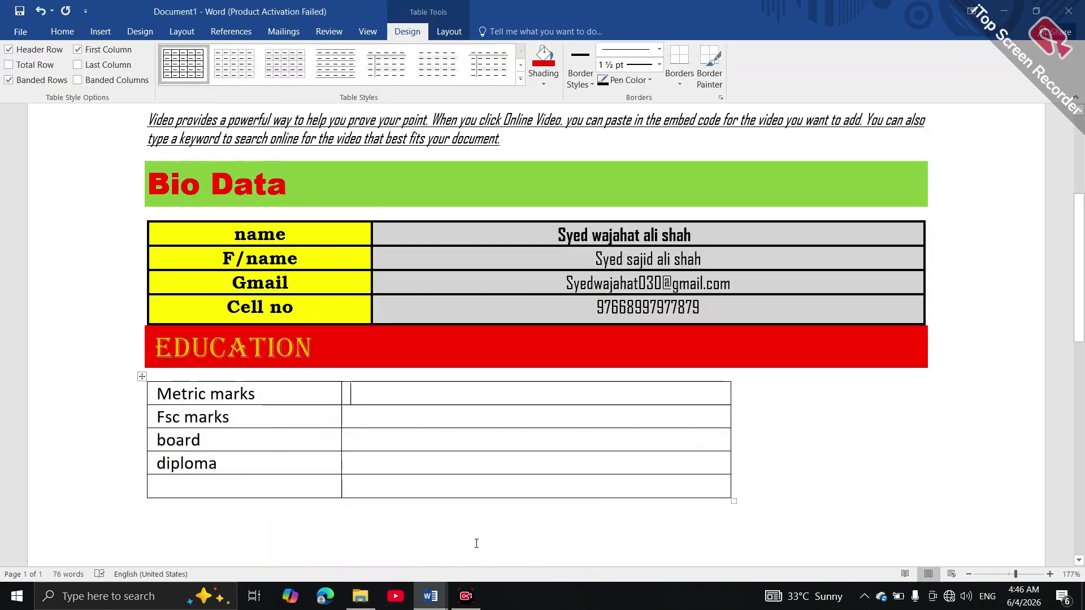
Delete the last row's empty first cell, shifting cells left
double_click(157, 521)
click(149, 484)
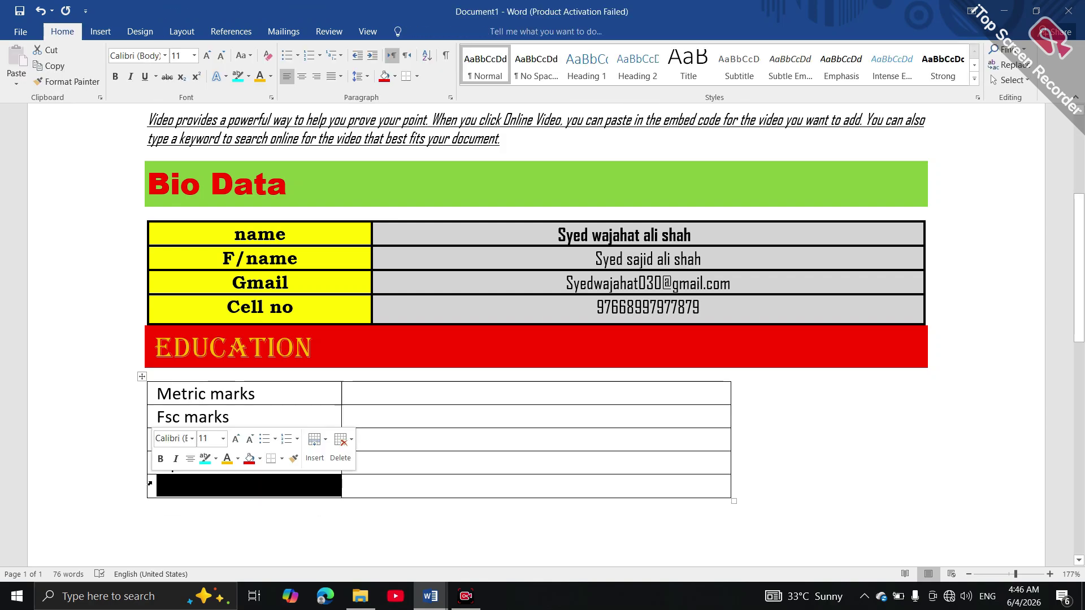
right_click(181, 484)
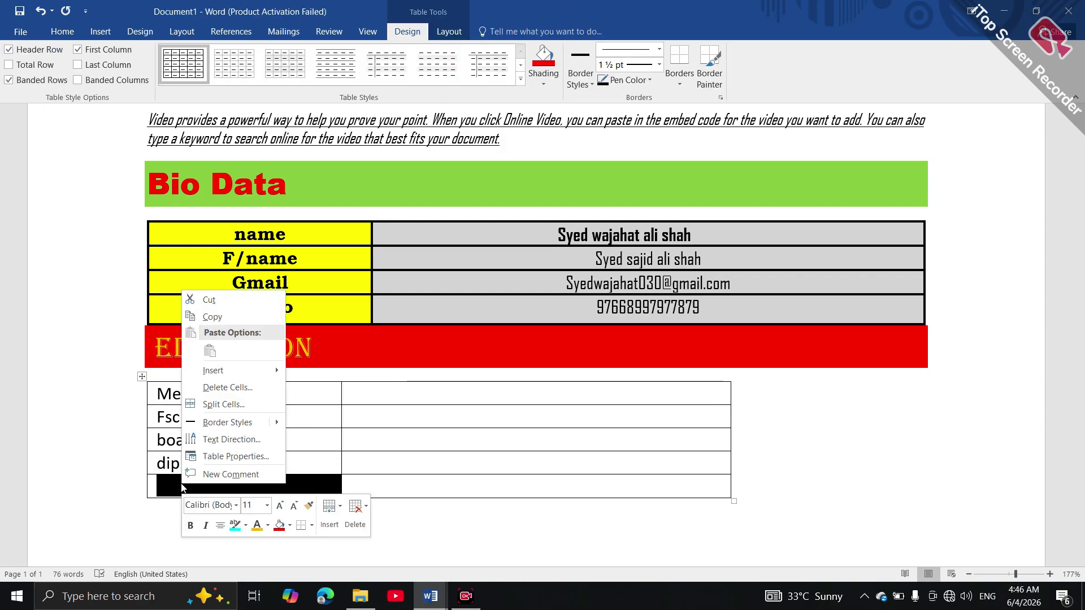
click(226, 387)
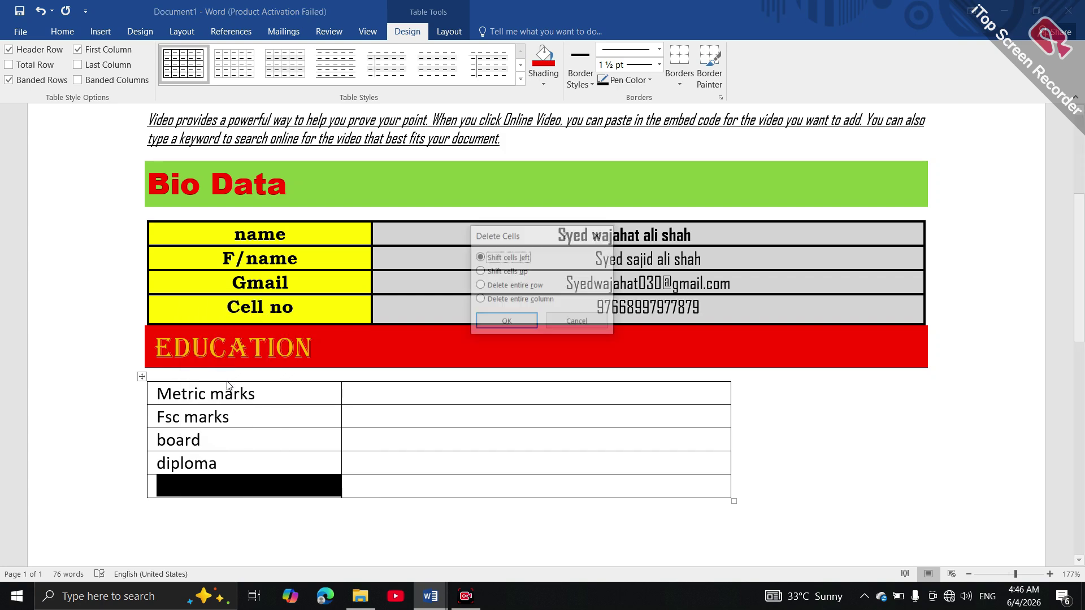
click(510, 318)
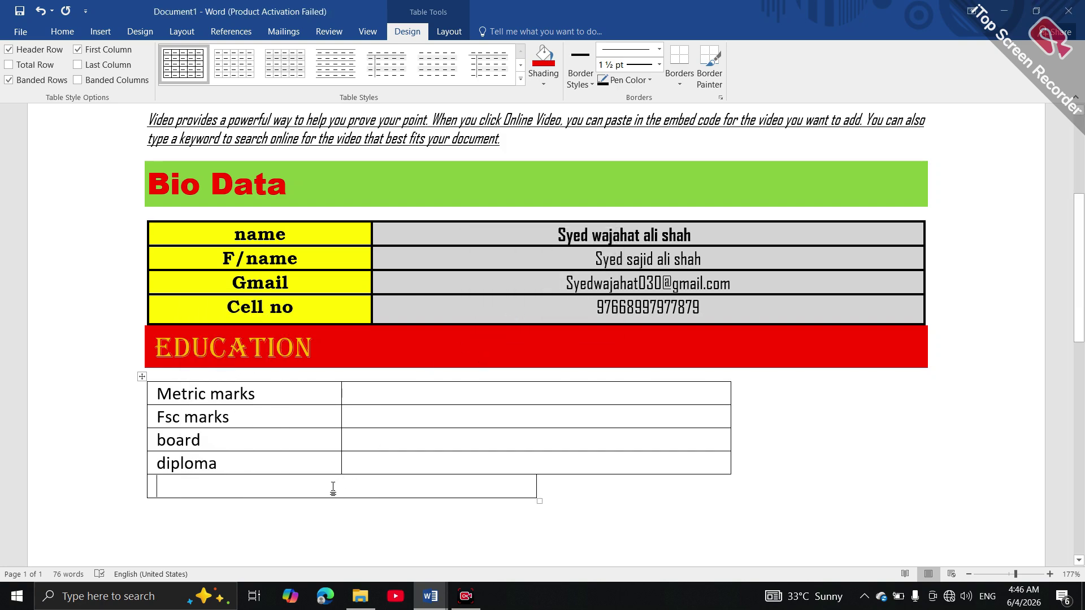
Select the empty last table row and delete it from the right-click menu
drag(163, 489, 194, 498)
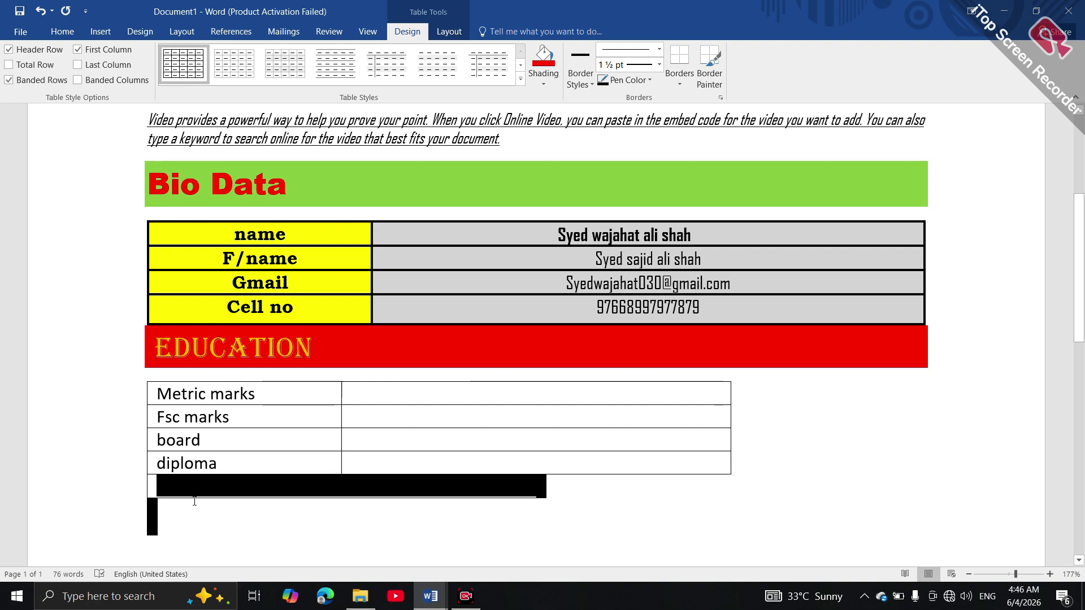
right_click(194, 503)
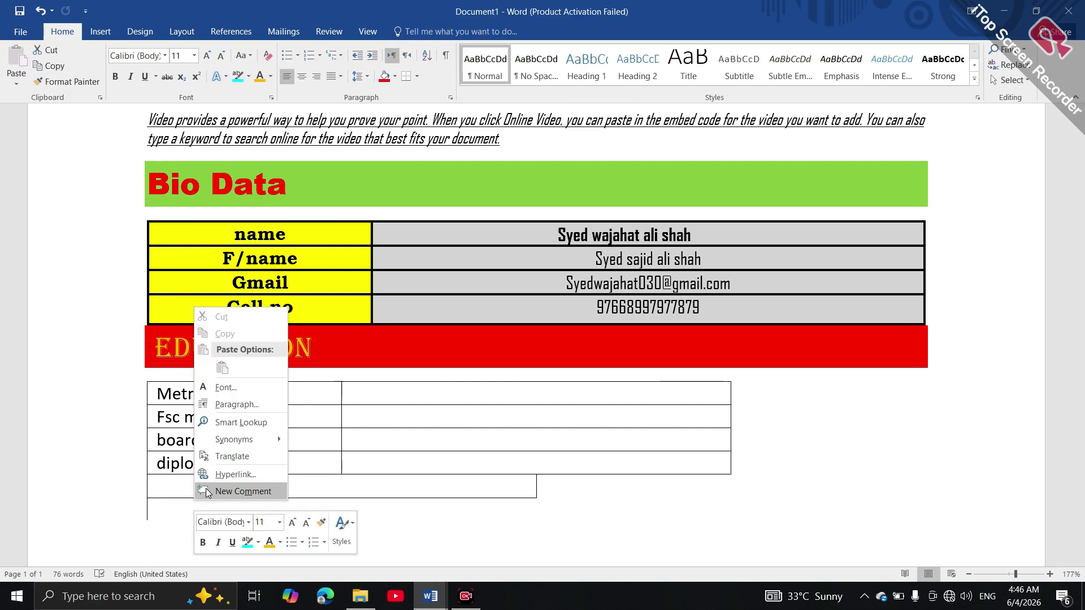
click(172, 491)
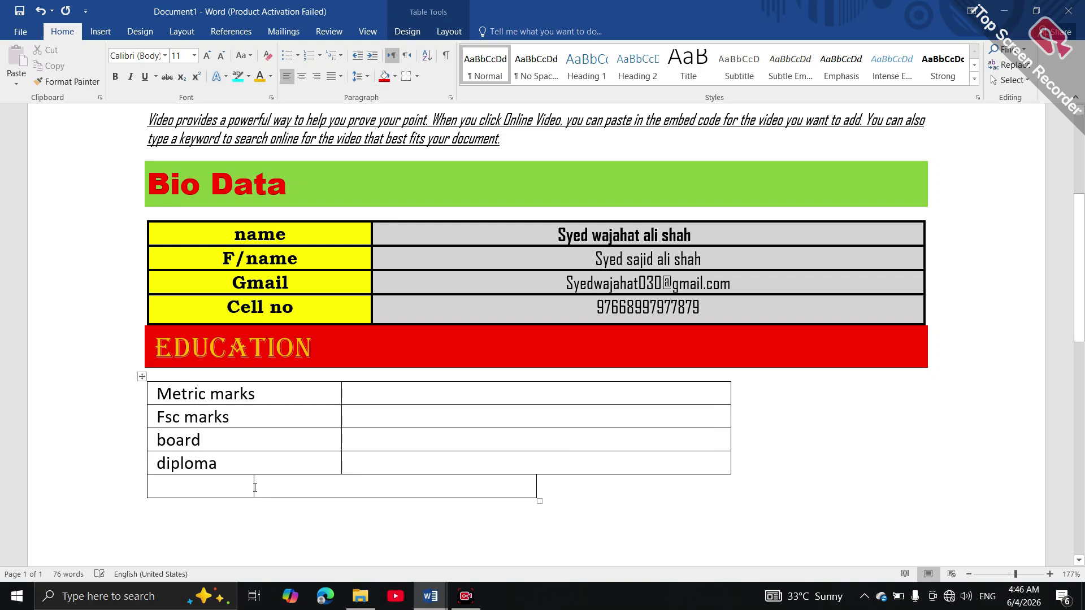
drag(254, 487, 278, 507)
right_click(278, 507)
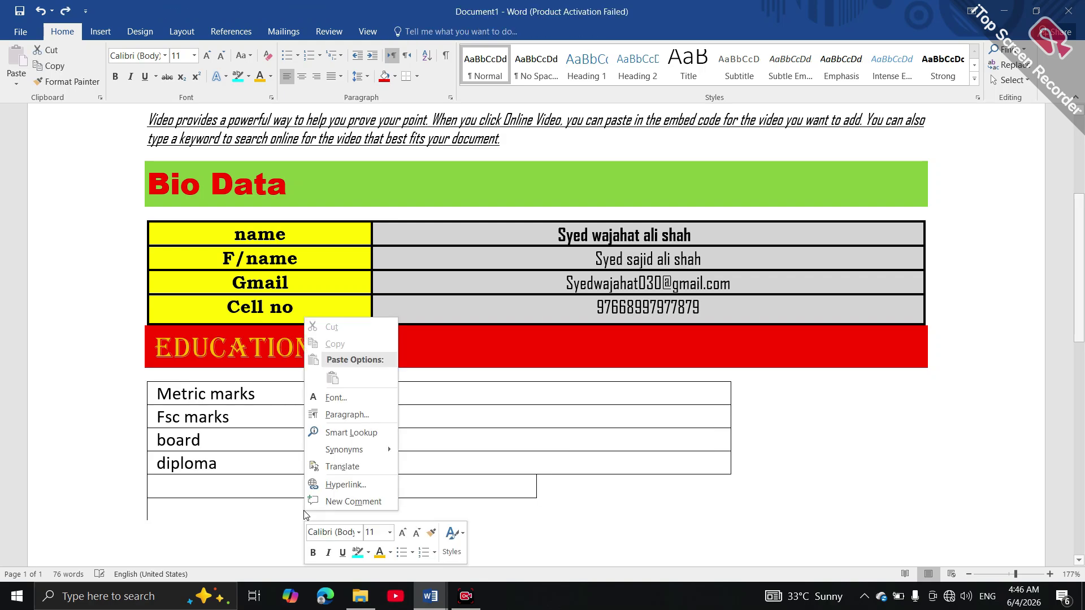
click(243, 487)
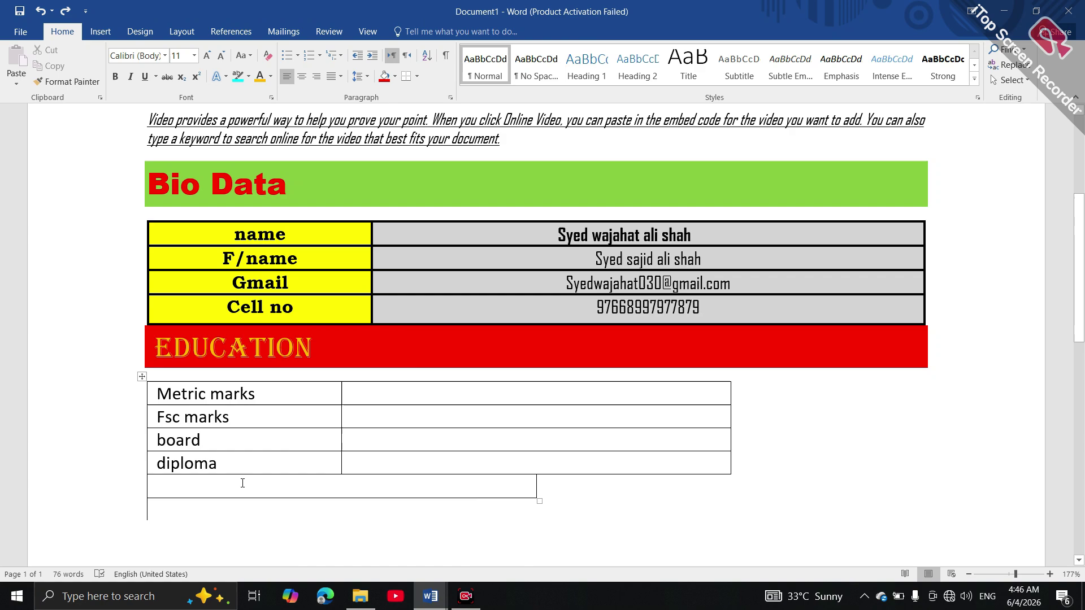
click(163, 483)
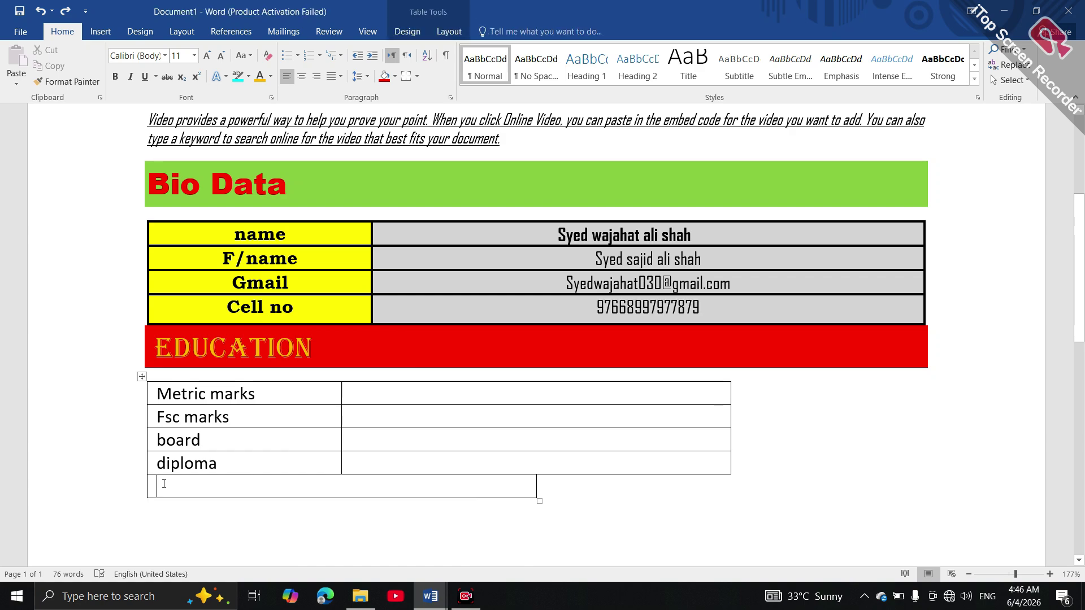
double_click(228, 477)
right_click(228, 477)
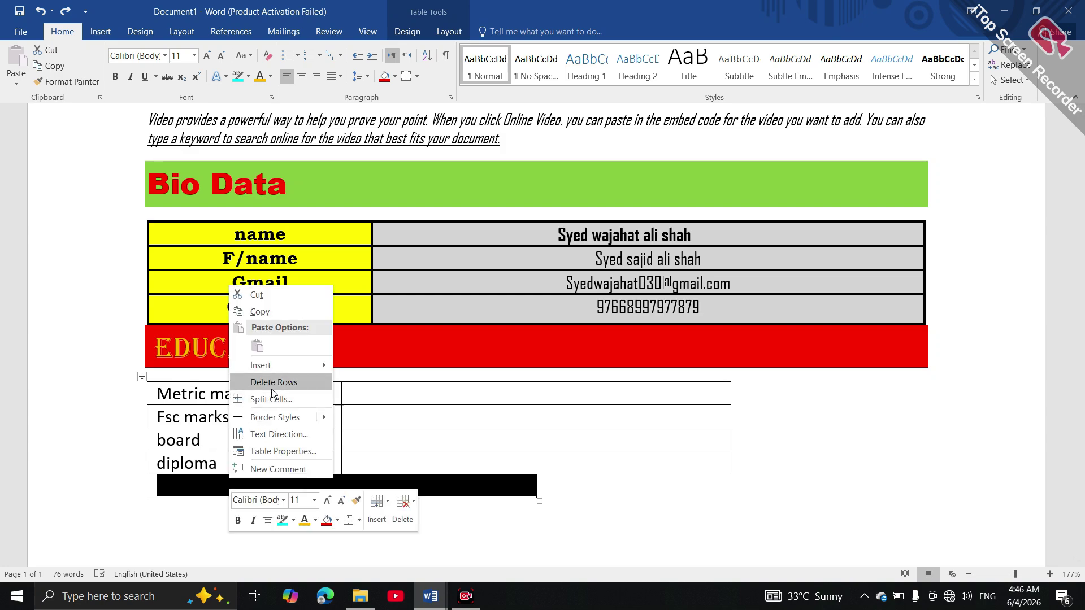
click(272, 386)
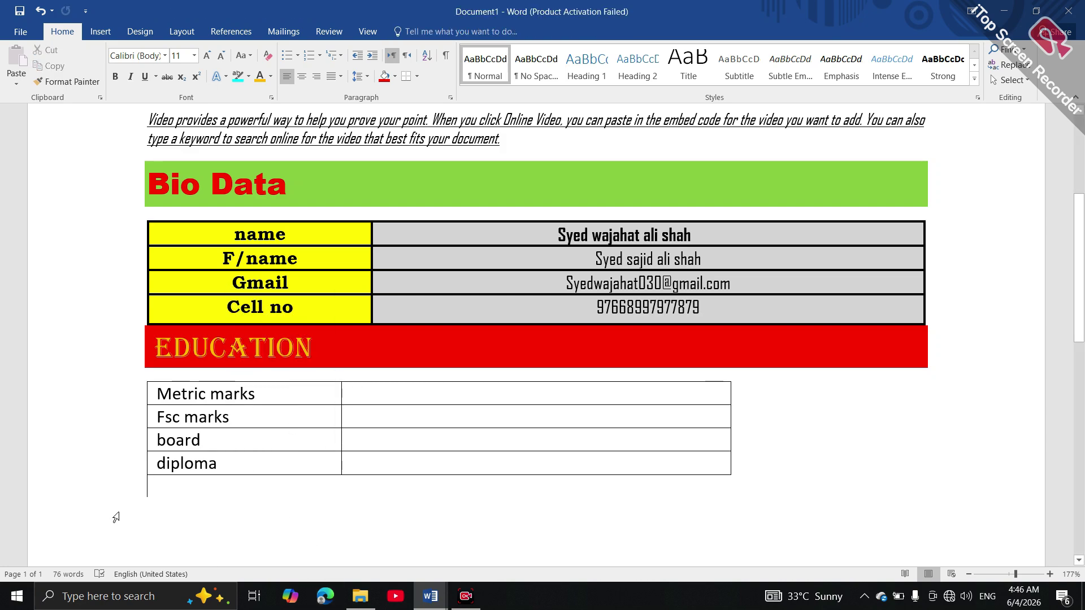
Type 'skills' and enlarge it with three Grow Font steps
text(skills)
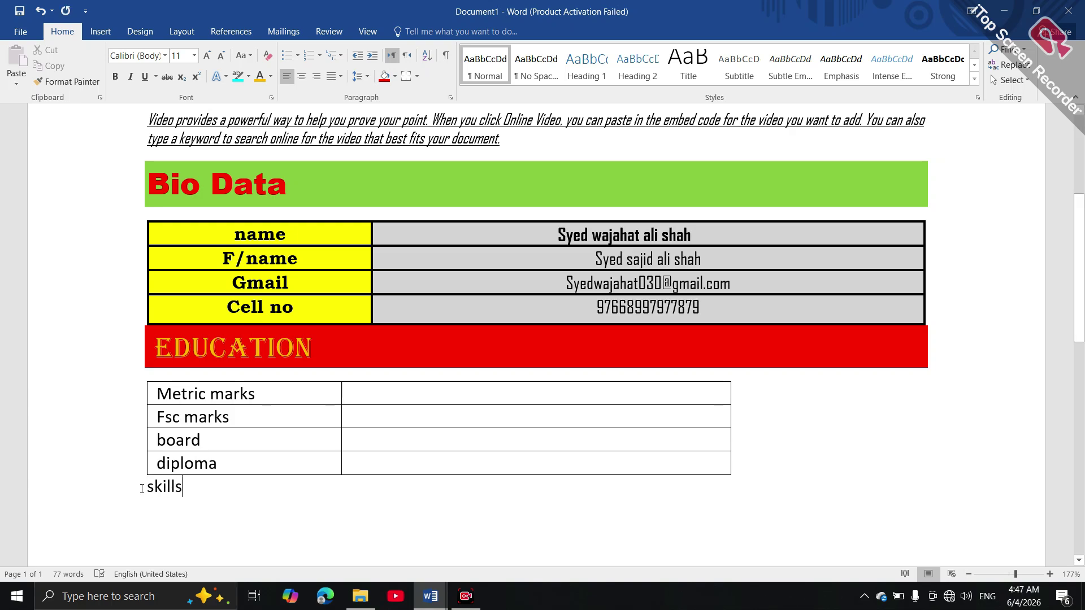
drag(182, 490, 147, 486)
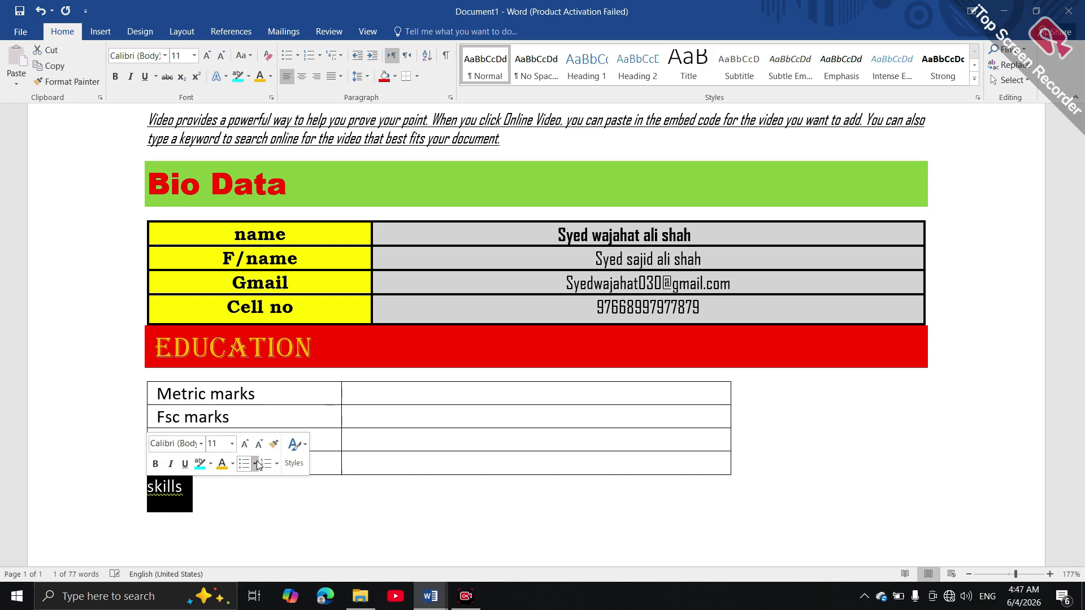
click(249, 454)
click(249, 454)
click(249, 454)
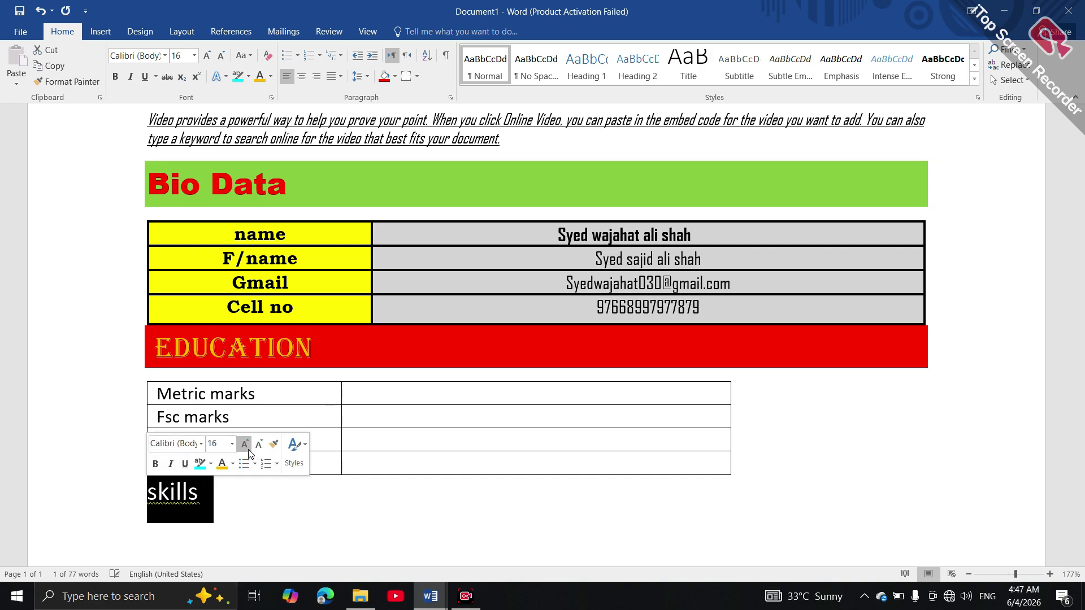
click(249, 454)
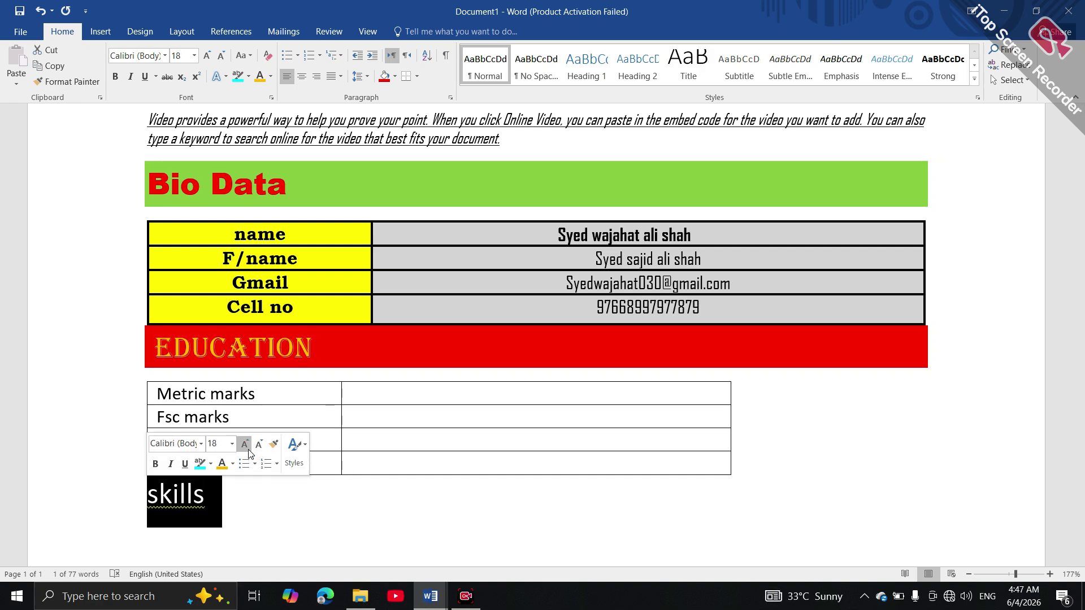
Set the skills text in dark red Agency FB on gold shading
click(202, 444)
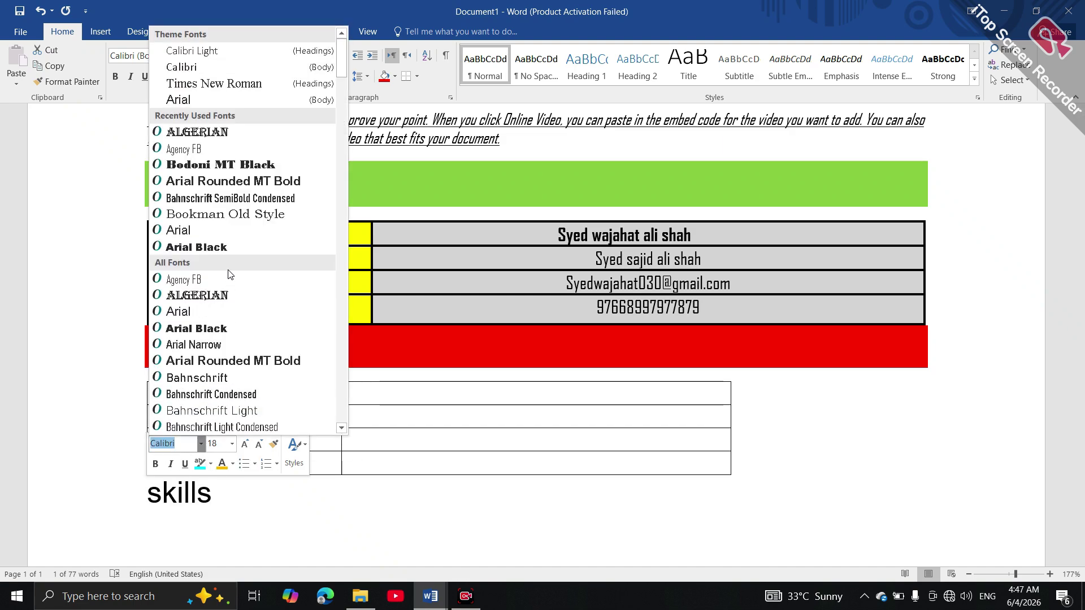
click(213, 281)
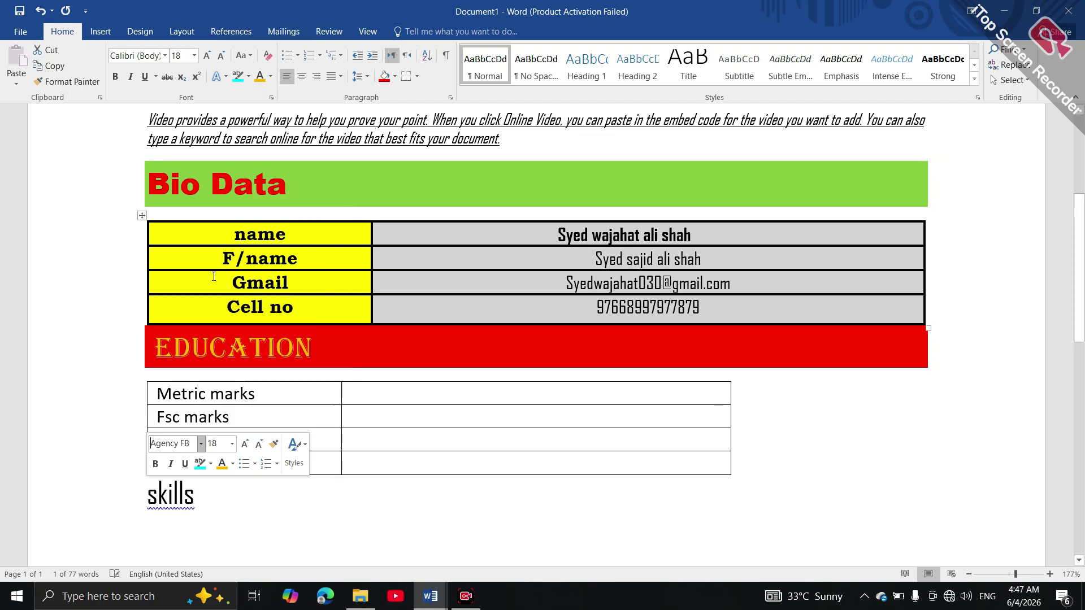
click(271, 77)
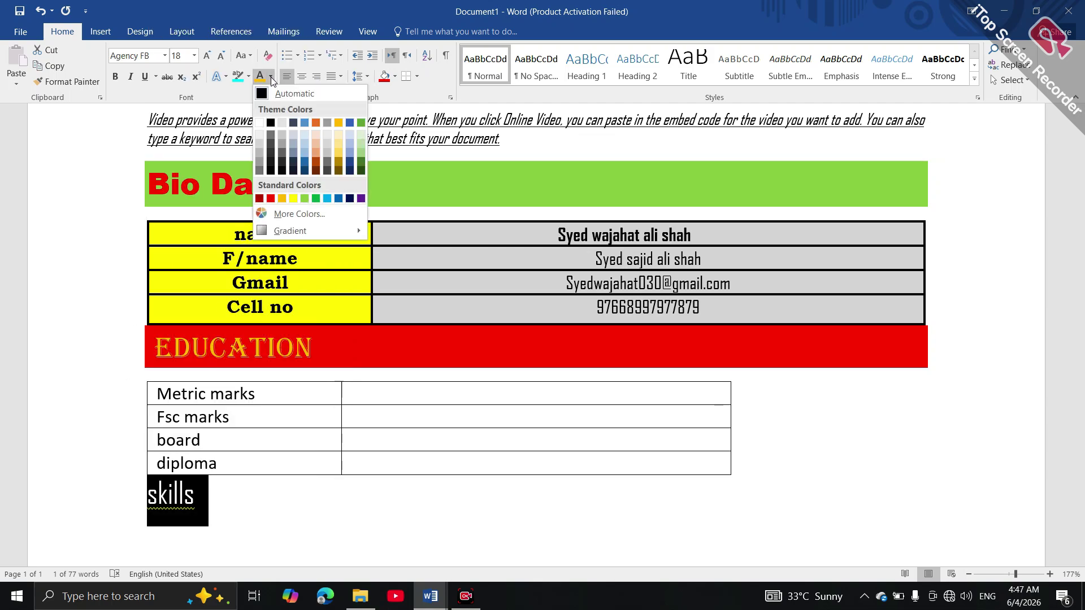
click(260, 198)
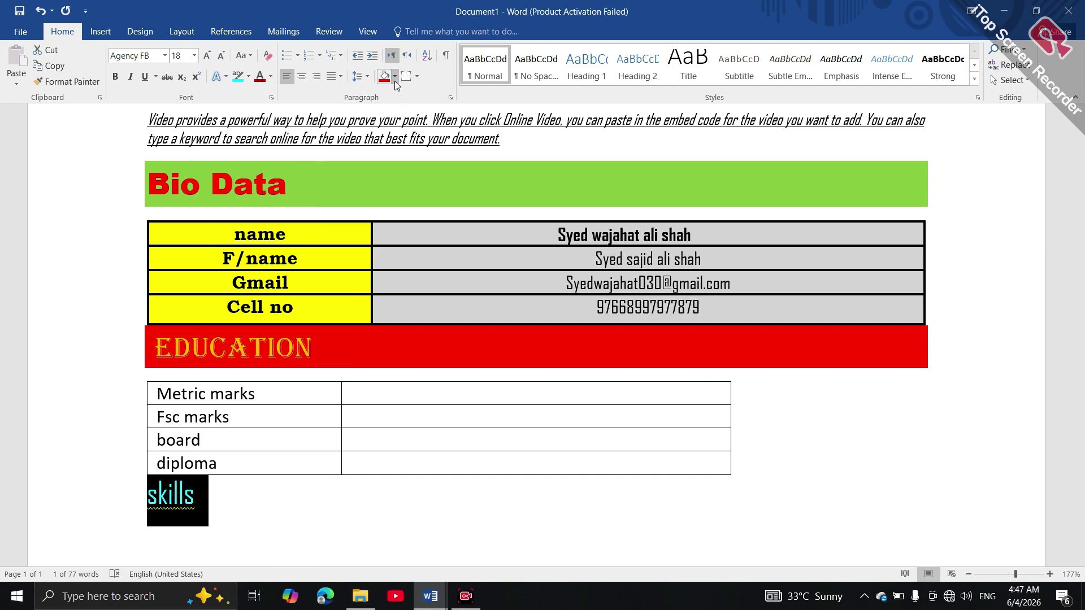
click(394, 76)
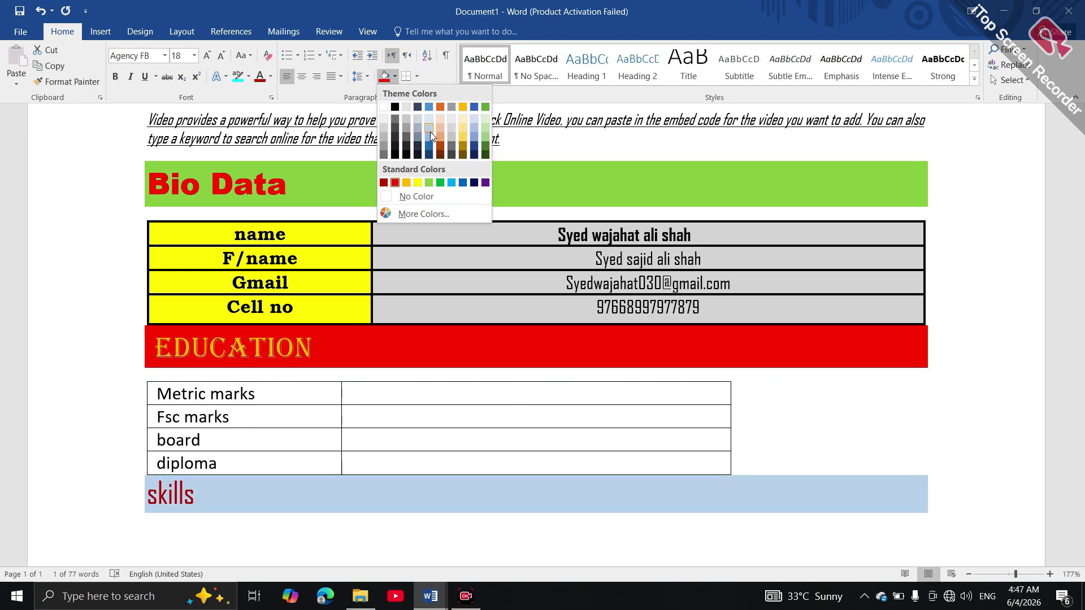
click(462, 140)
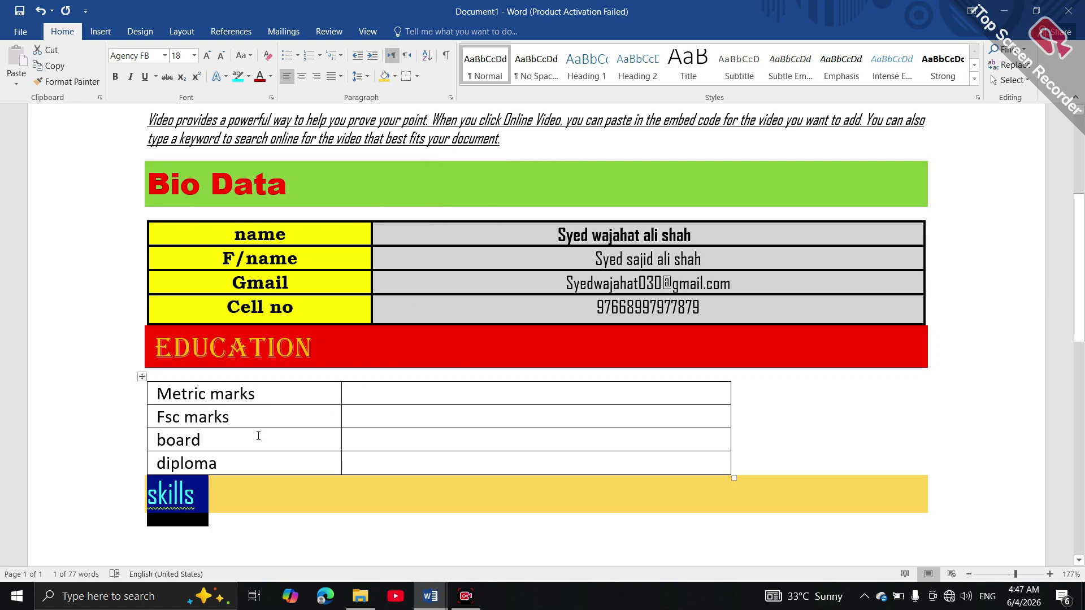
Run the spelling check and accept the capitalized 'Skills' suggestion
key(F7)
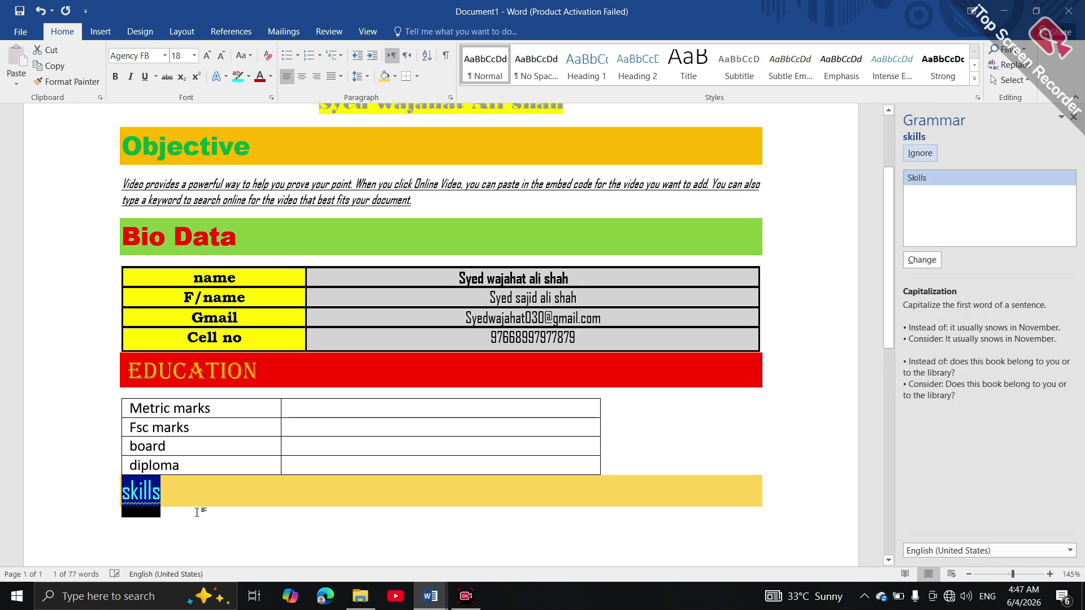
click(936, 257)
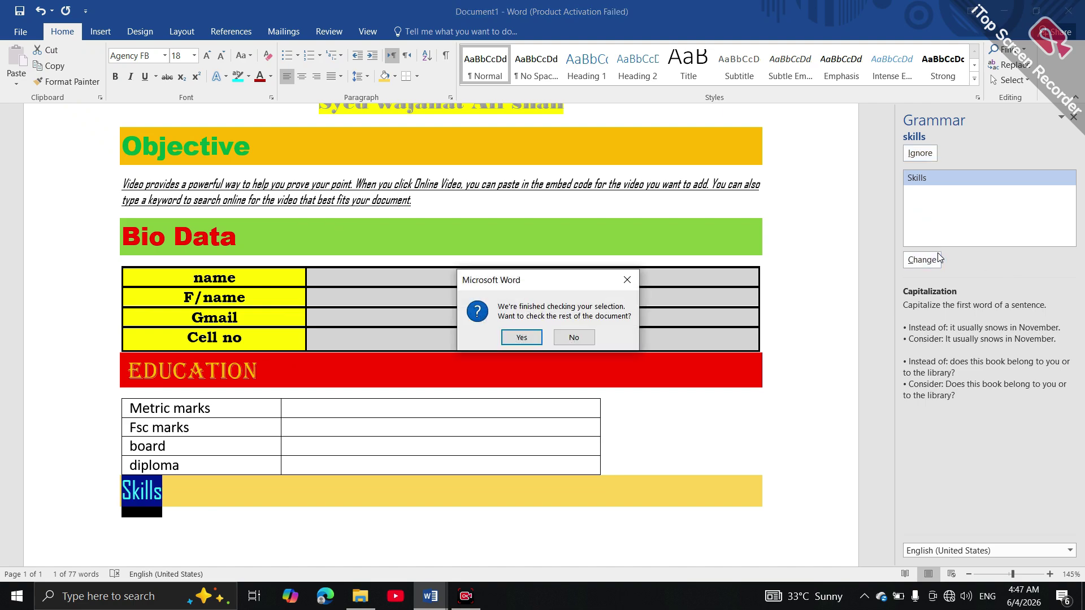
click(522, 337)
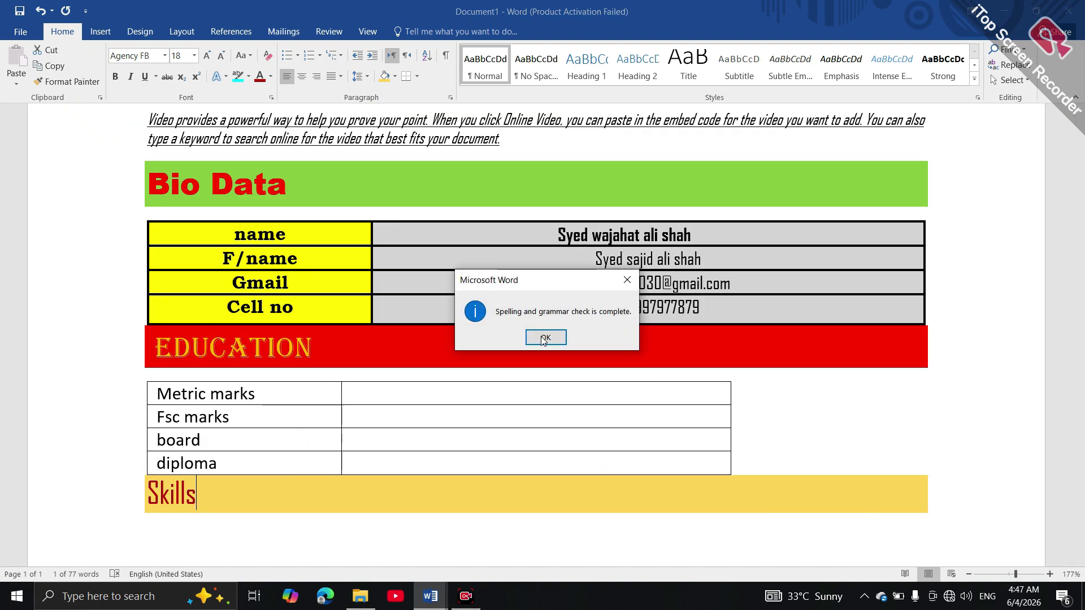
click(545, 337)
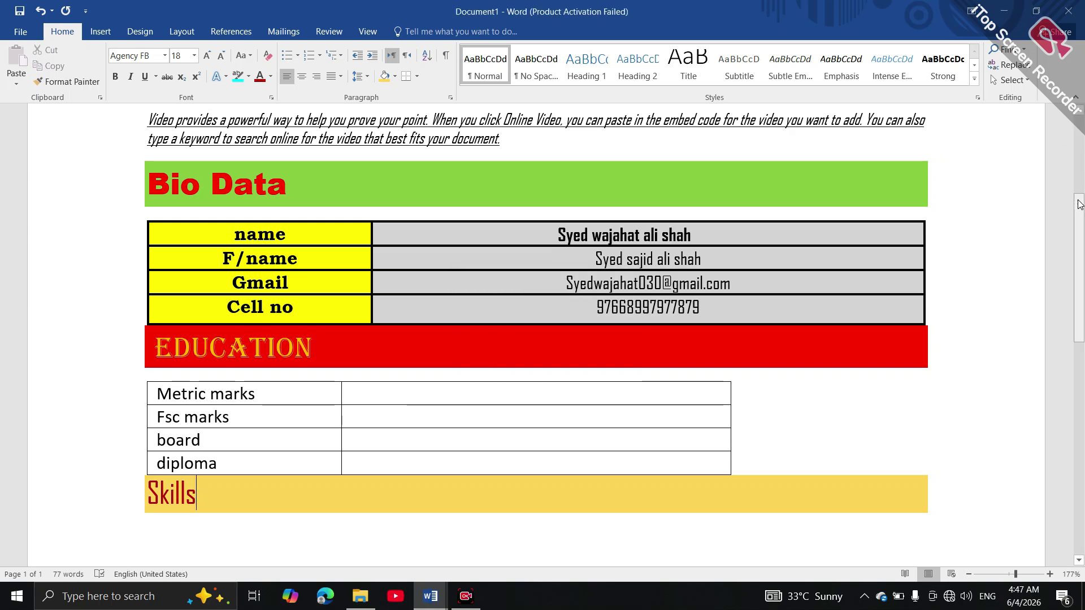
Type Ms office, Networking, Python and cyber security on separate lines below Skills
scroll(1081, 244, down, 3)
scroll(1081, 244, down, 3)
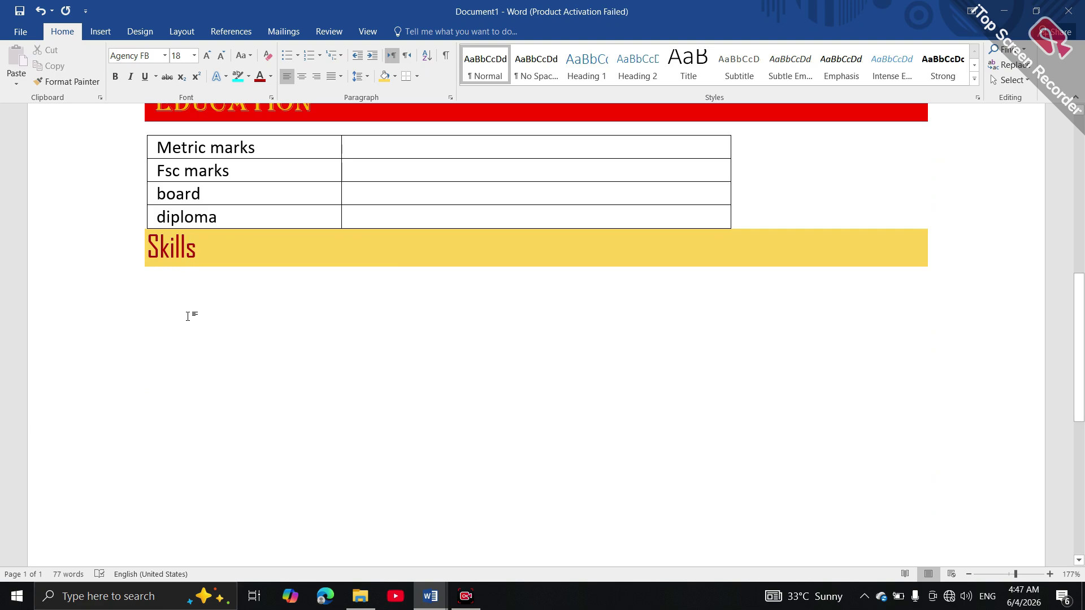
double_click(220, 296)
text(Ms )
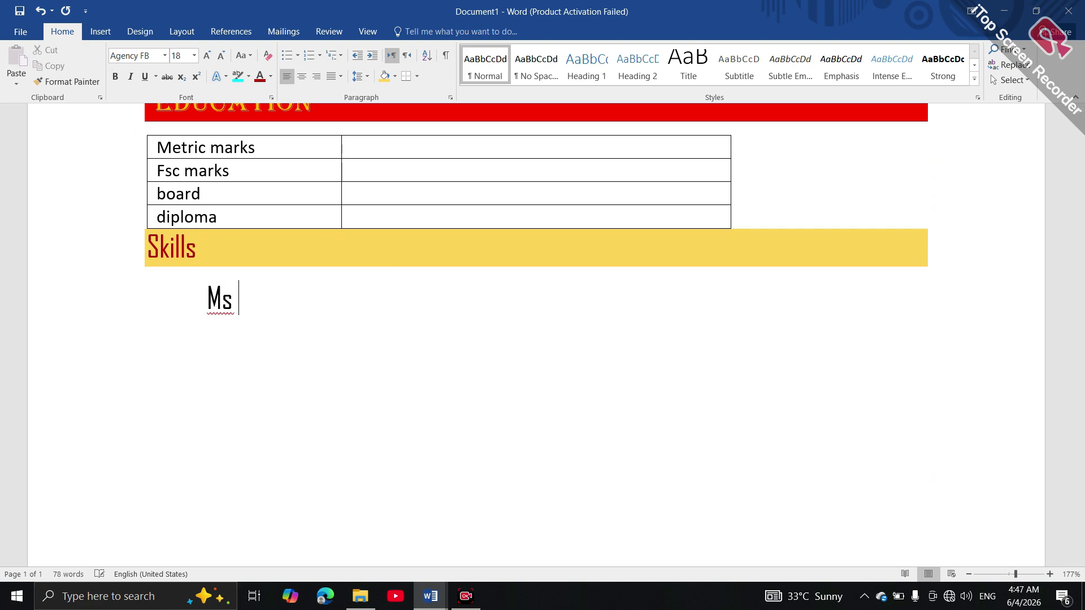
text(offc)
key(BackSpace)
text(ice)
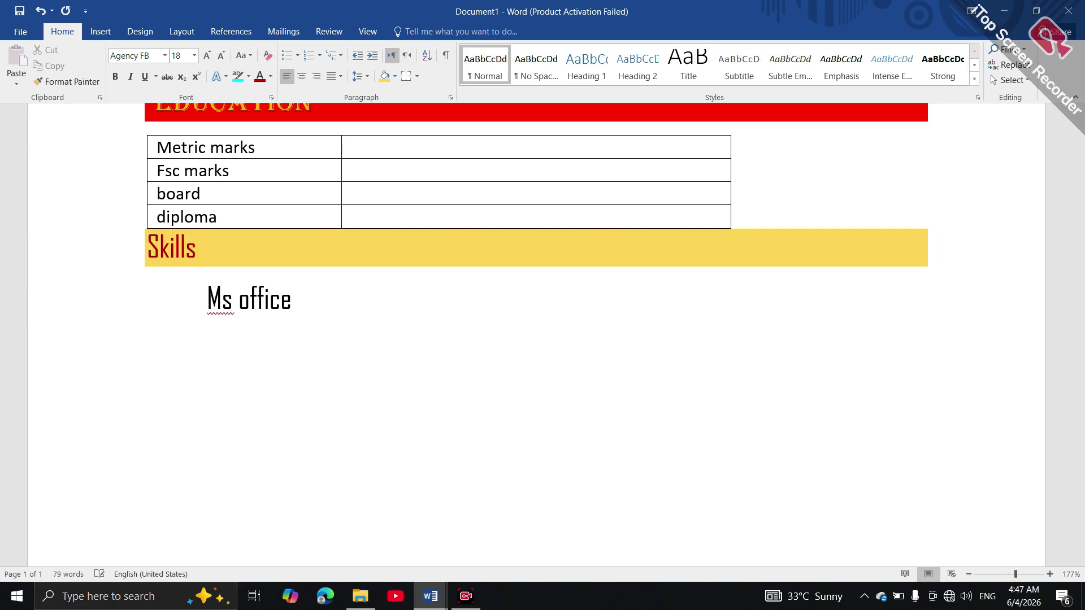
key(Return)
text(netw)
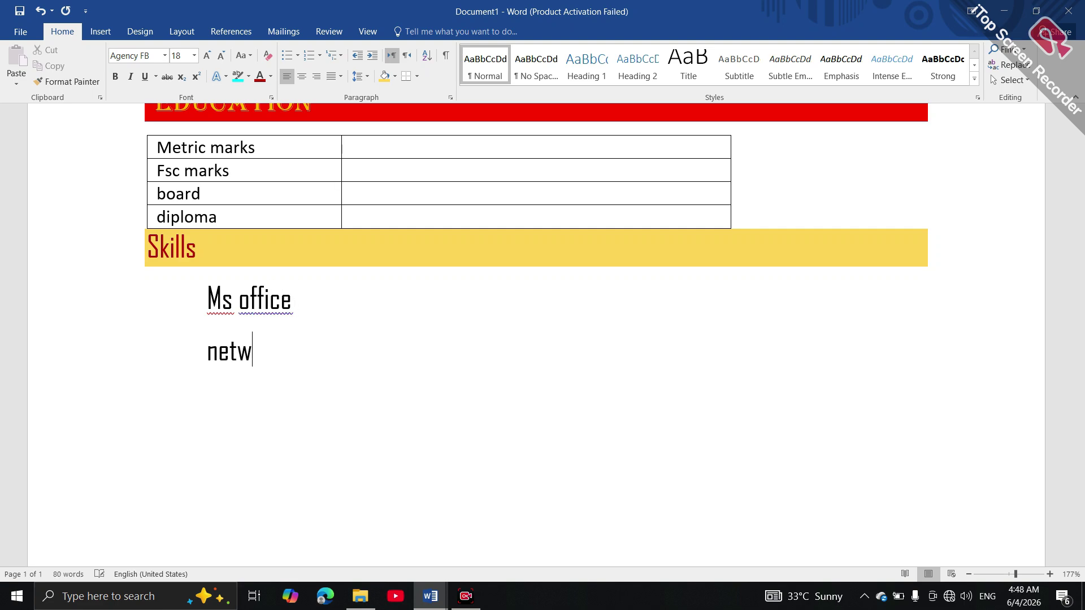
text(orking )
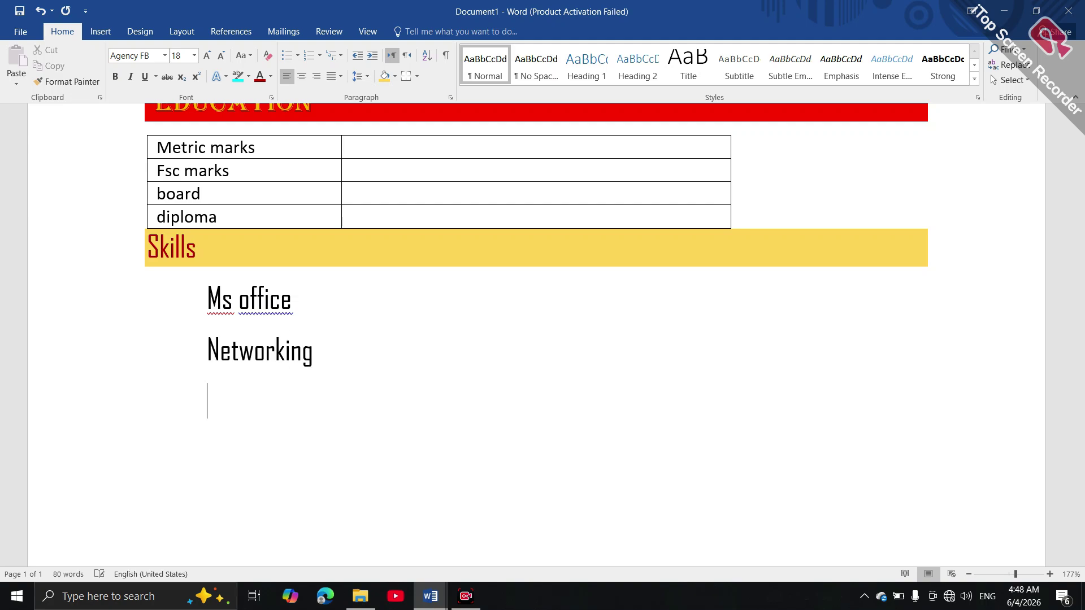
text(p)
key(BackSpace)
text(python)
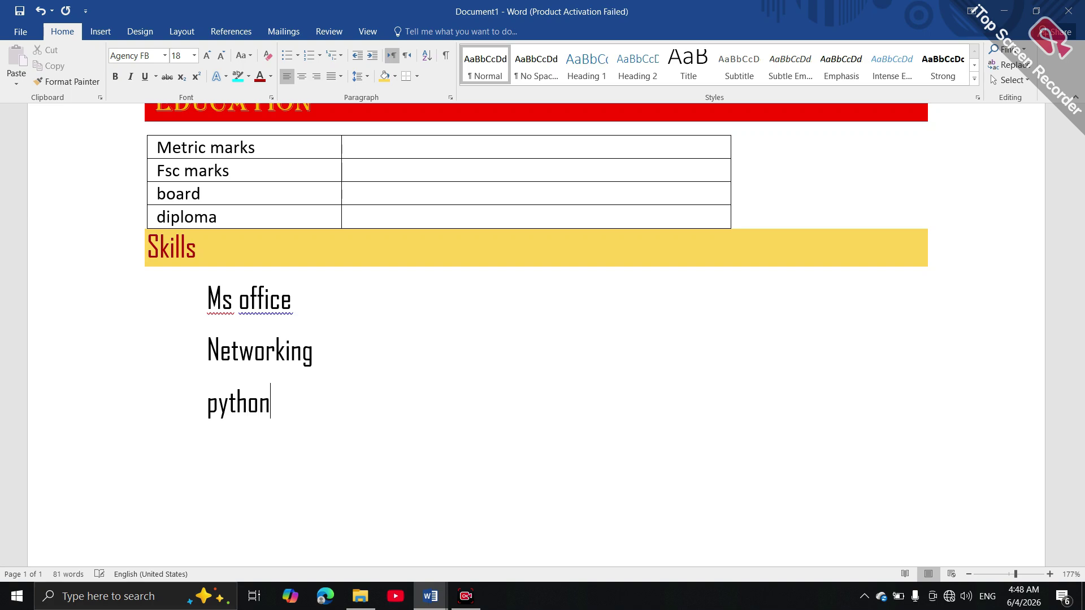
key(Return)
text(cyb)
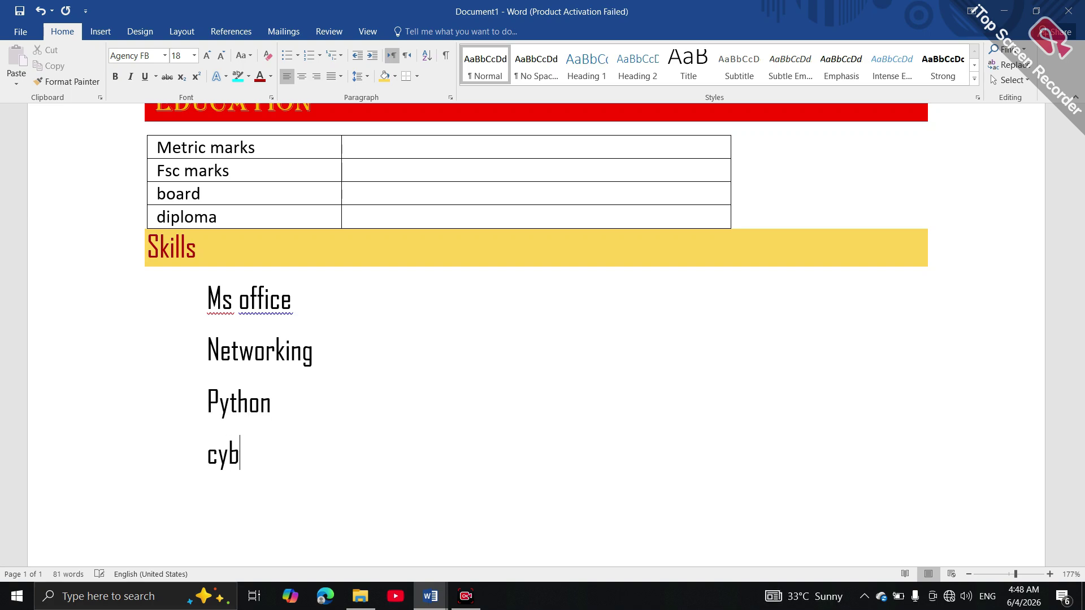
text(er sec)
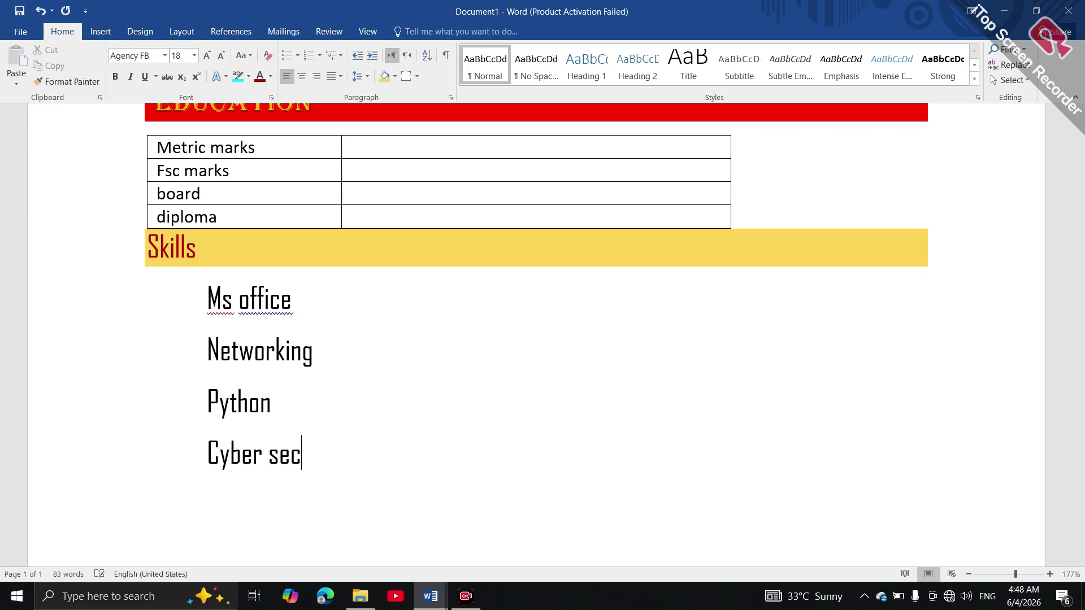
text(urity)
Give the four skill lines single spacing, Calibri Light font and arrowhead bullets
drag(213, 300, 316, 475)
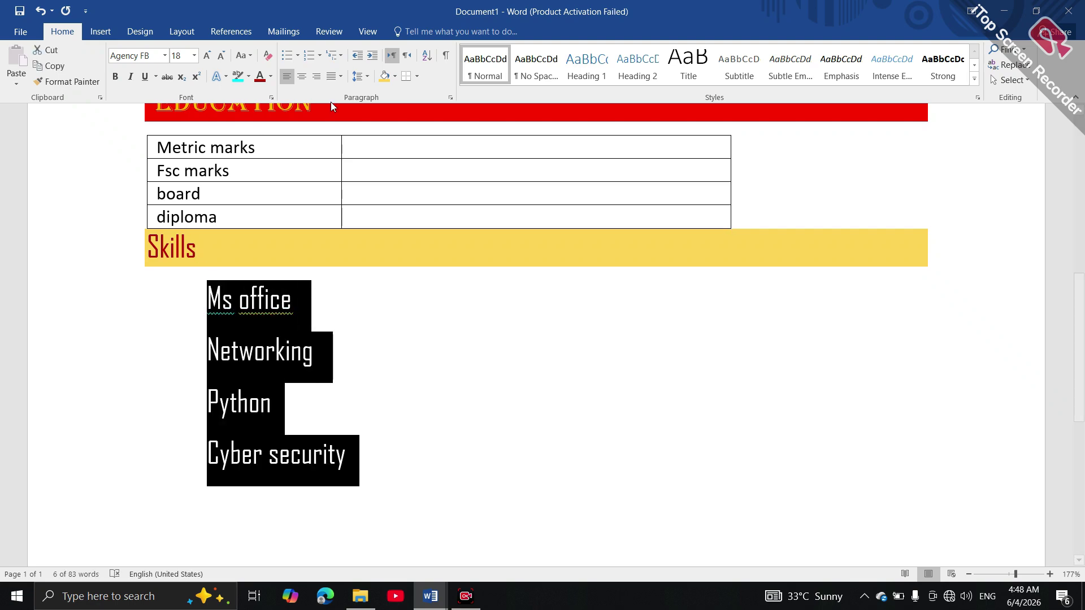
click(368, 77)
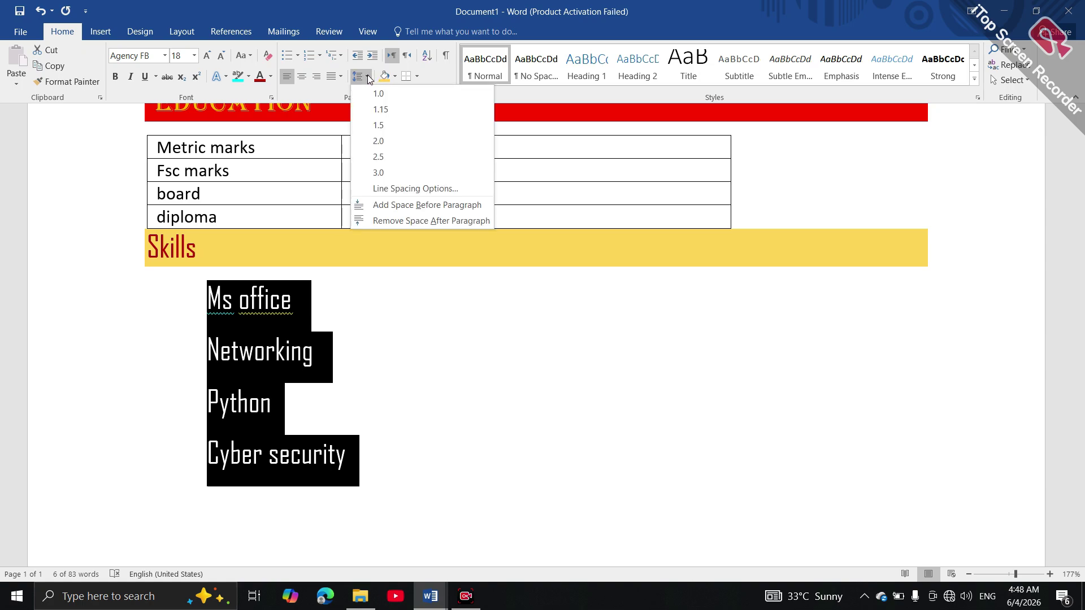
click(373, 96)
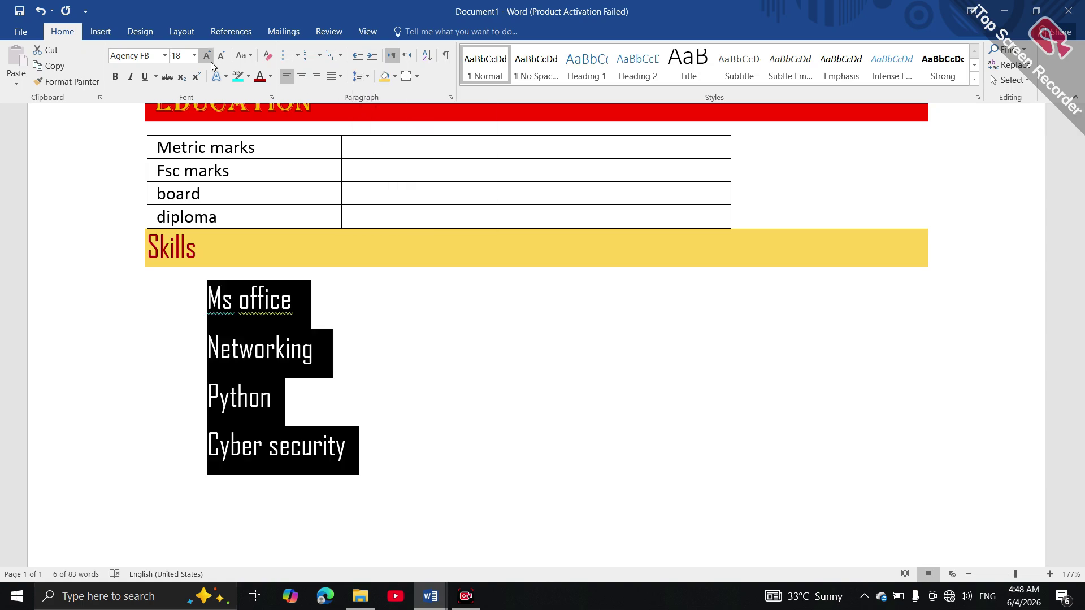
click(165, 56)
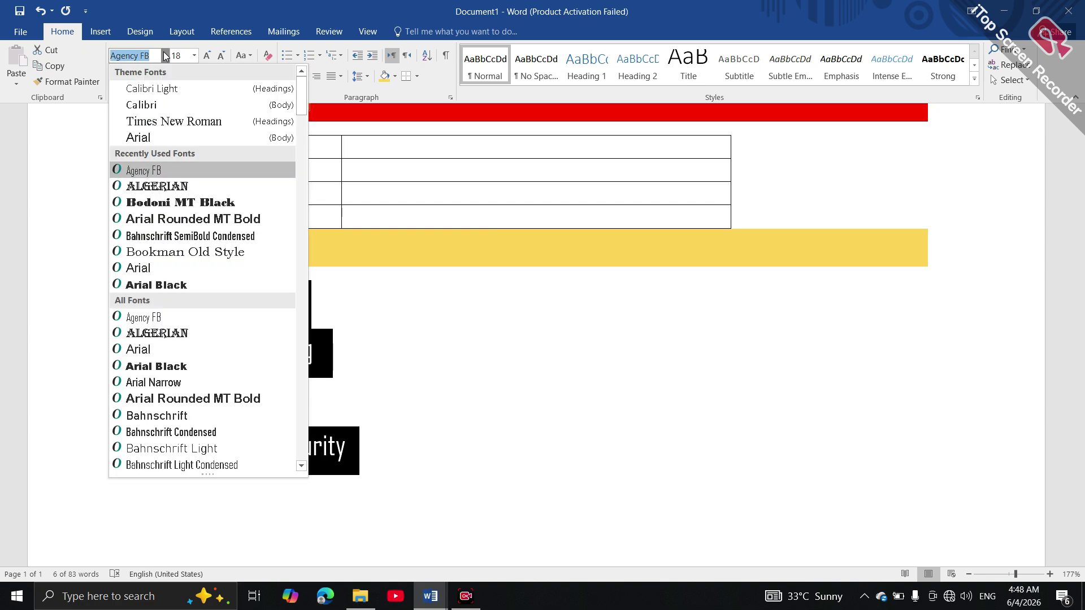
click(170, 88)
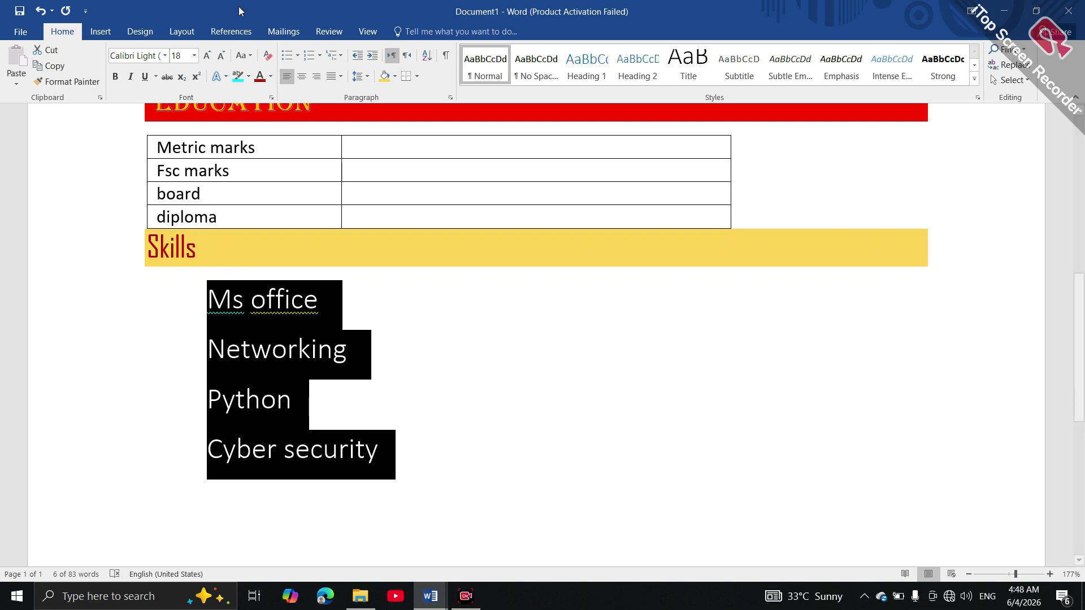
click(298, 56)
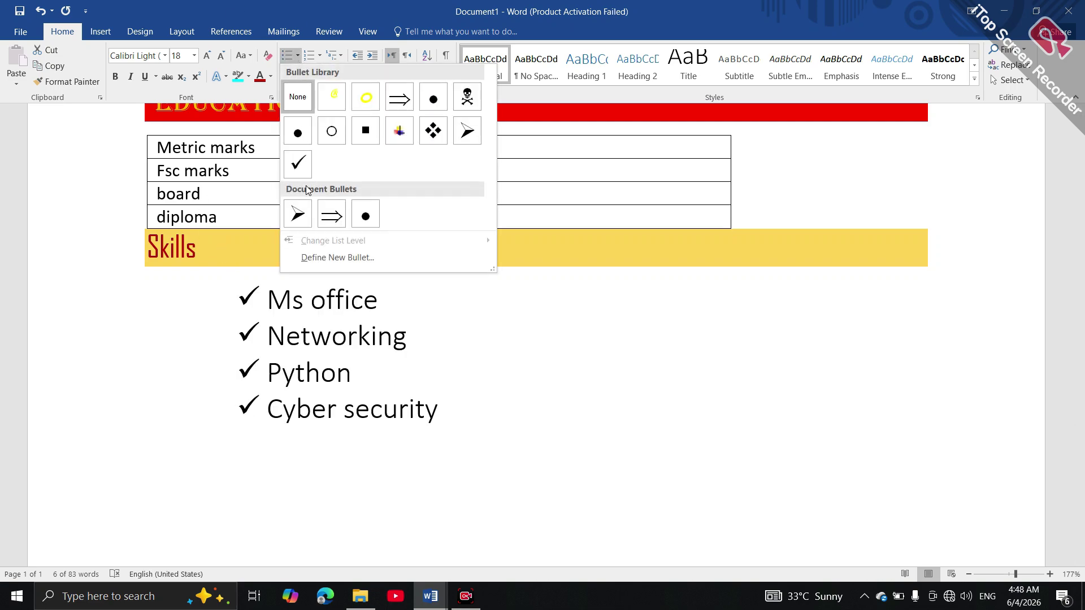
click(304, 218)
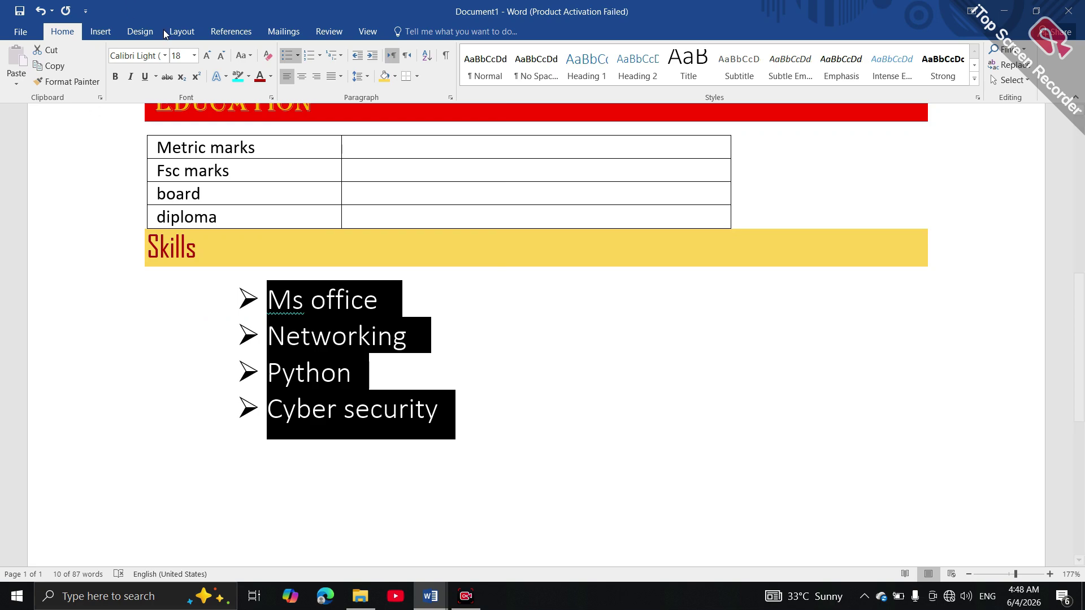
Set the selected skills text in the Broadway font
click(165, 56)
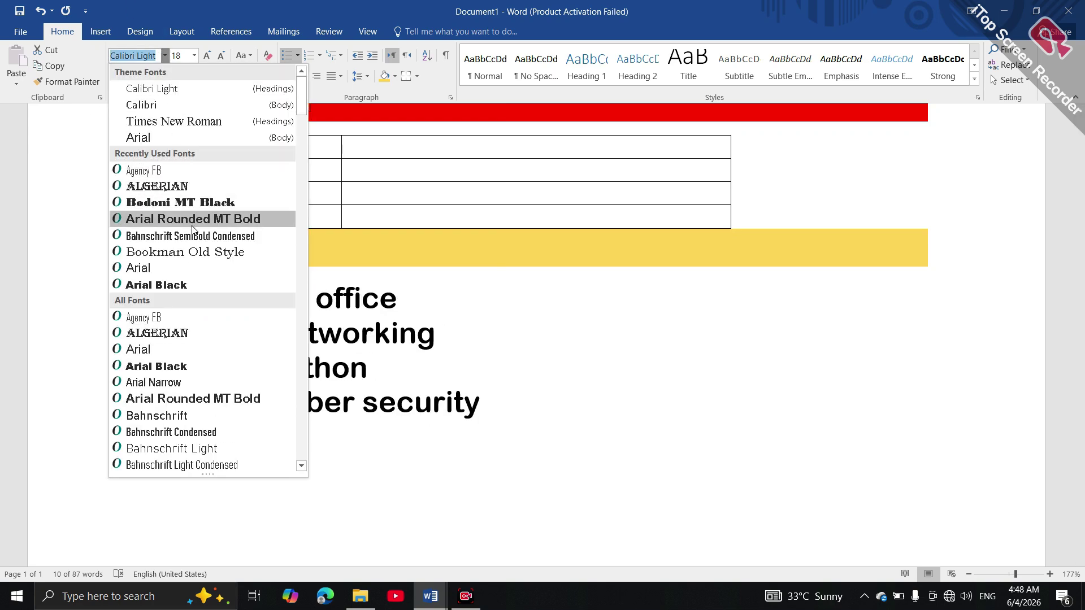
drag(304, 112, 308, 163)
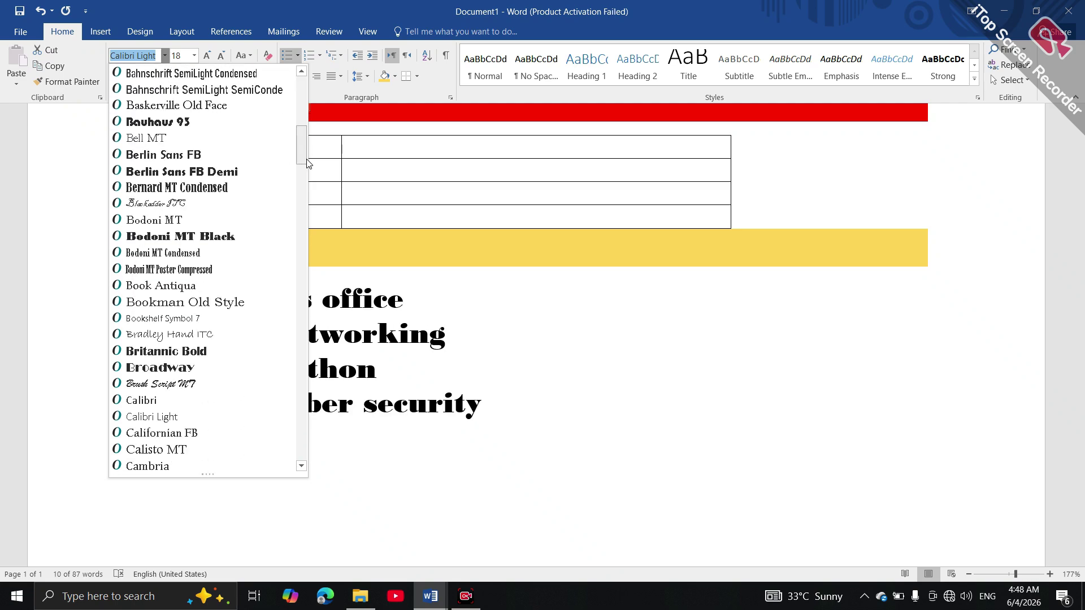
drag(303, 151, 304, 165)
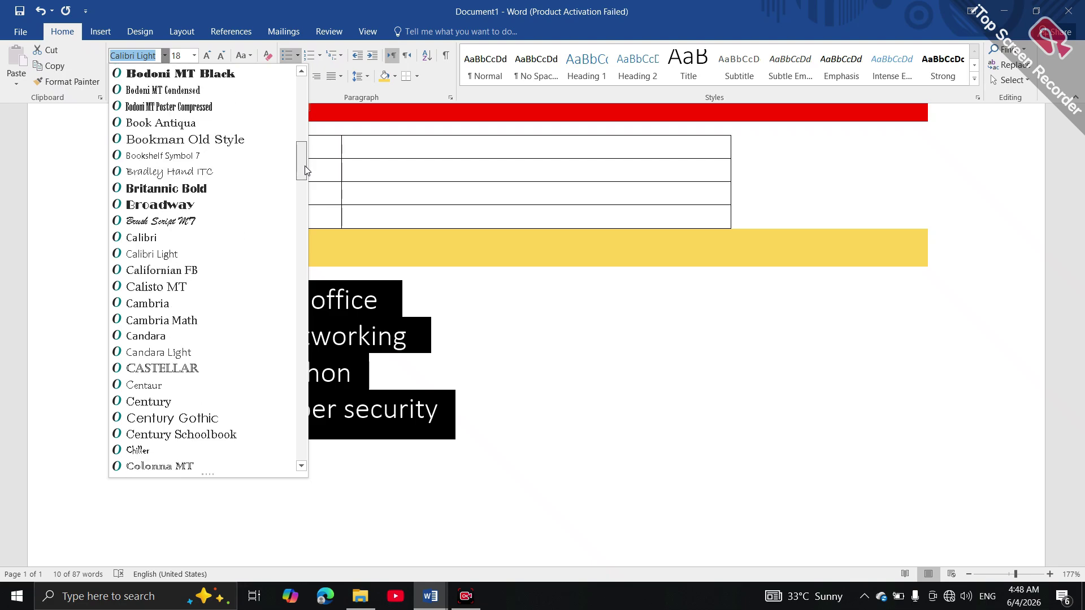
click(205, 204)
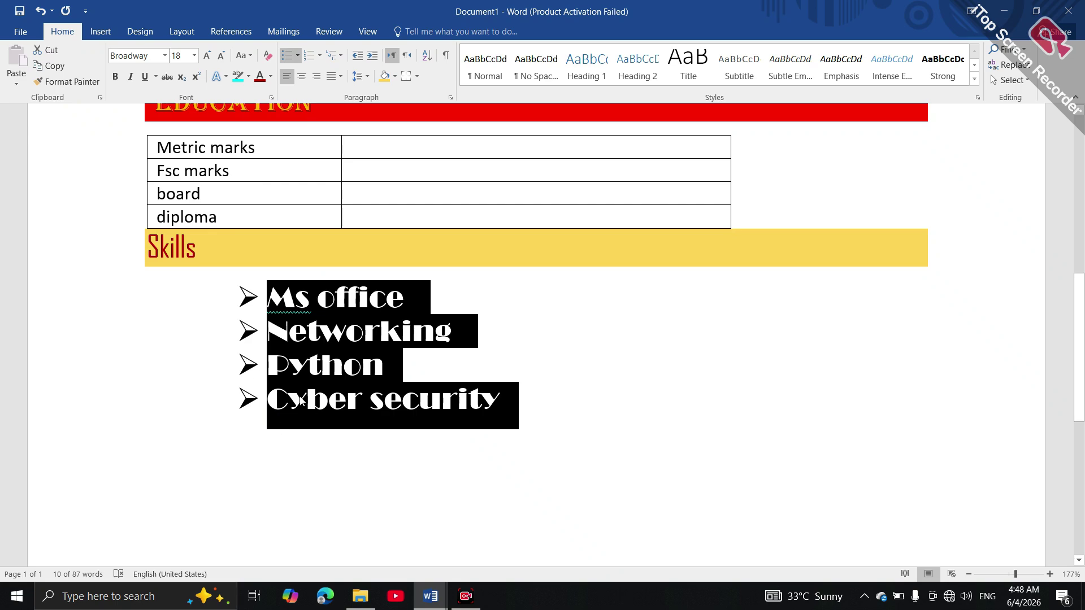
Color the skills text dark red and highlight it in cyan
click(269, 77)
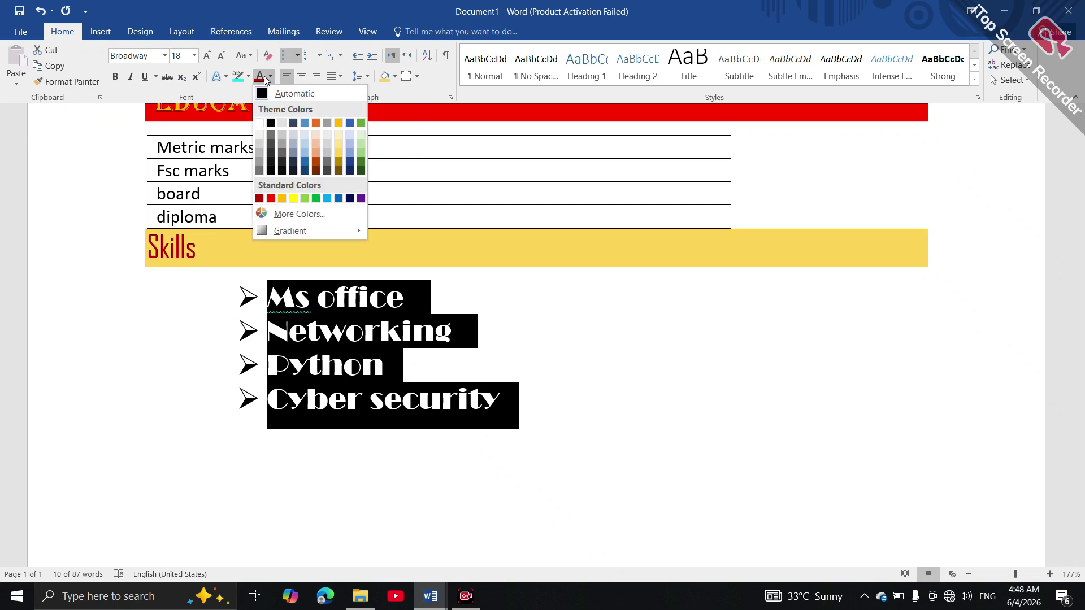
click(263, 77)
click(249, 77)
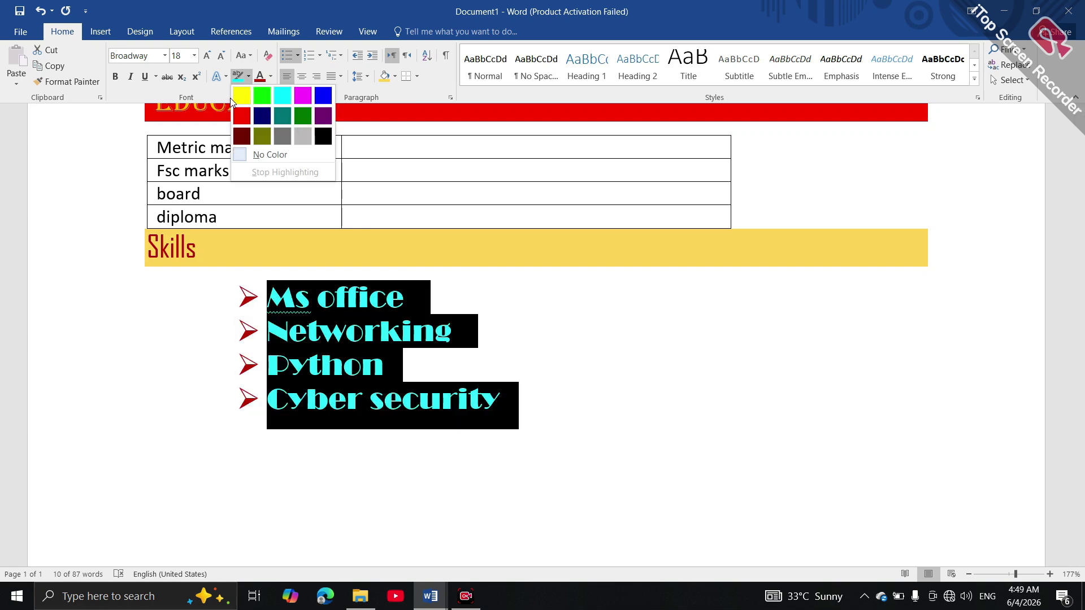
click(276, 95)
Deselect the list and put the caret at the start of the Cyber security line
click(422, 181)
click(530, 418)
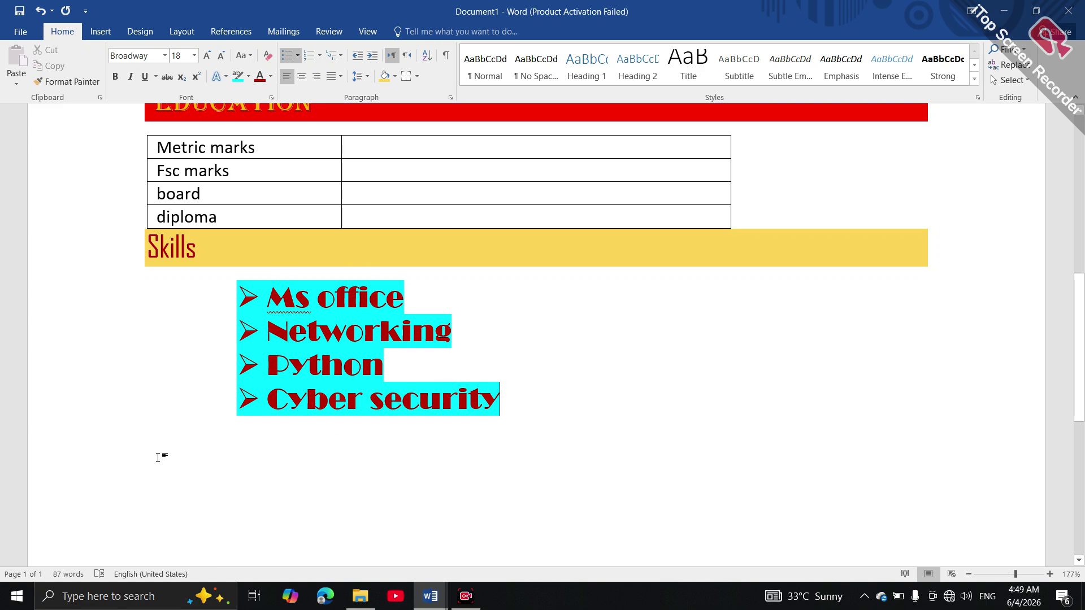
key(Home)
Type 'experience' on the empty line below the Skills list
double_click(164, 423)
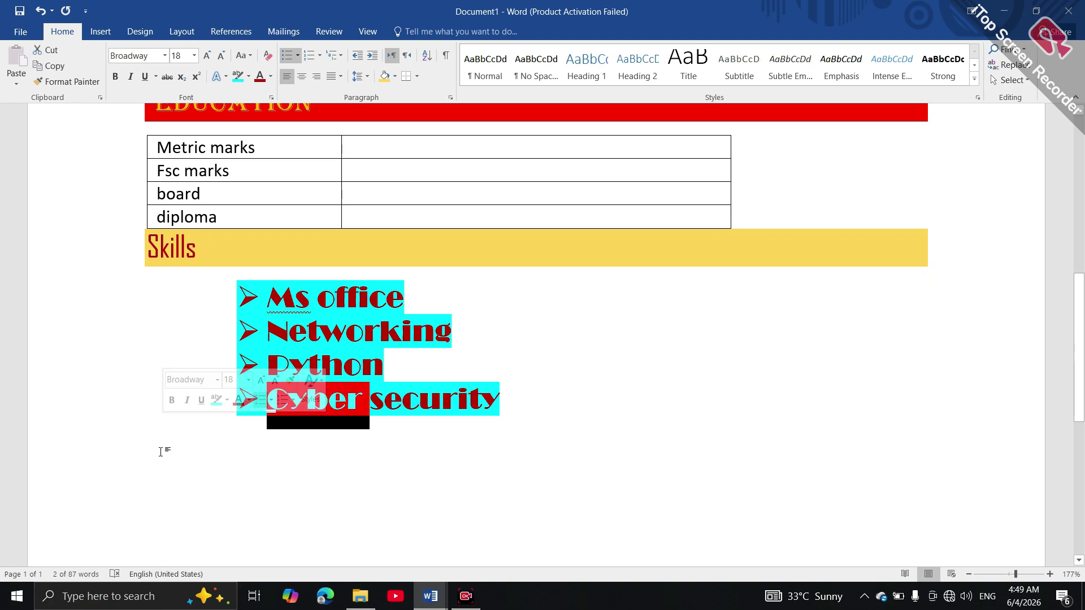
click(162, 452)
text(e)
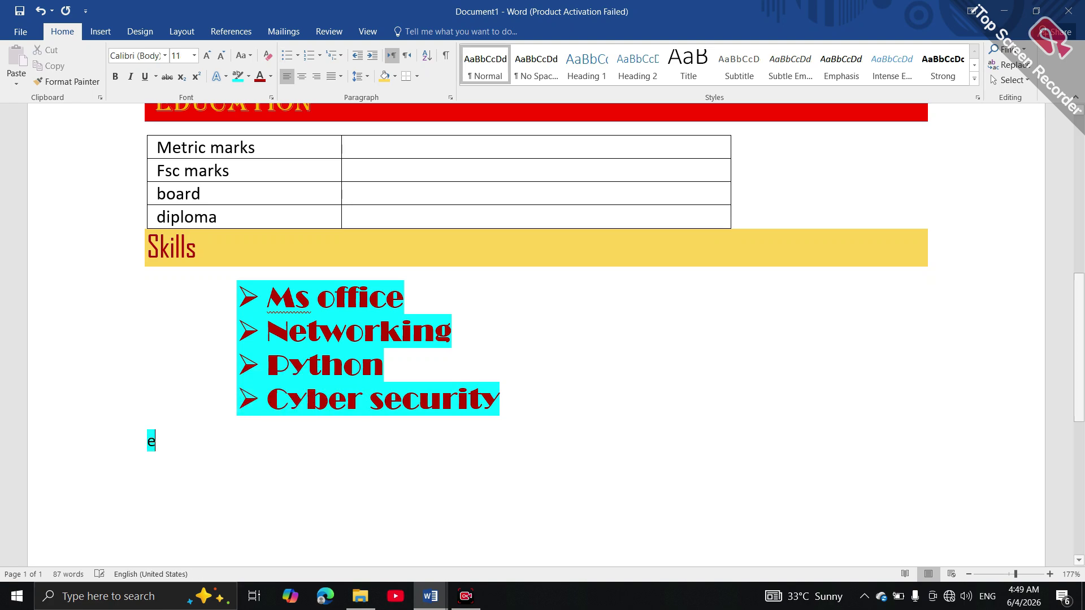
text(xperience)
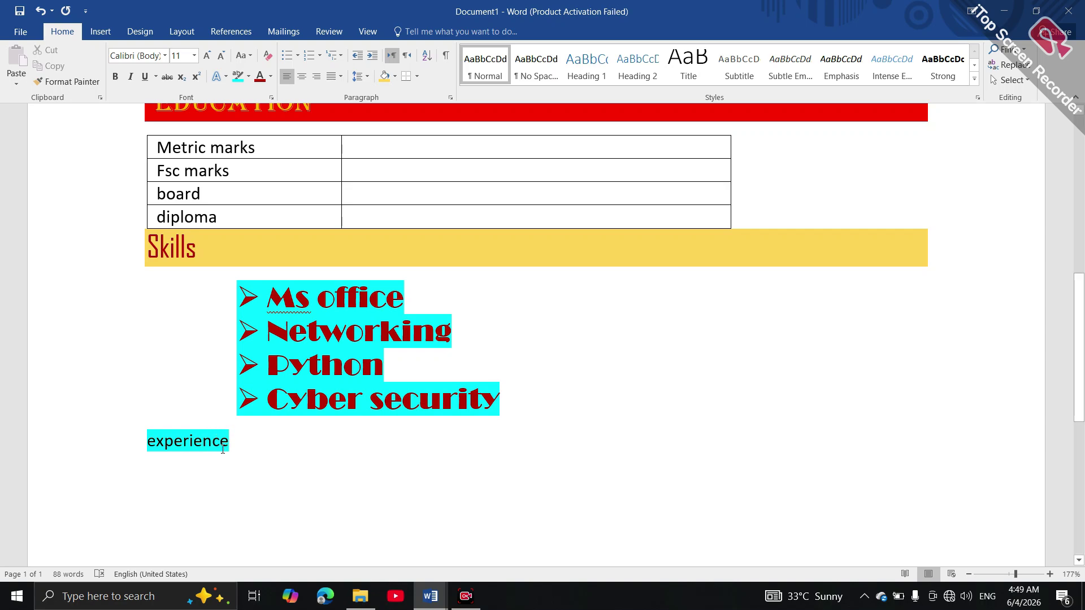
Enlarge 'experience' to 16 pt and remove its highlight
drag(234, 444, 146, 445)
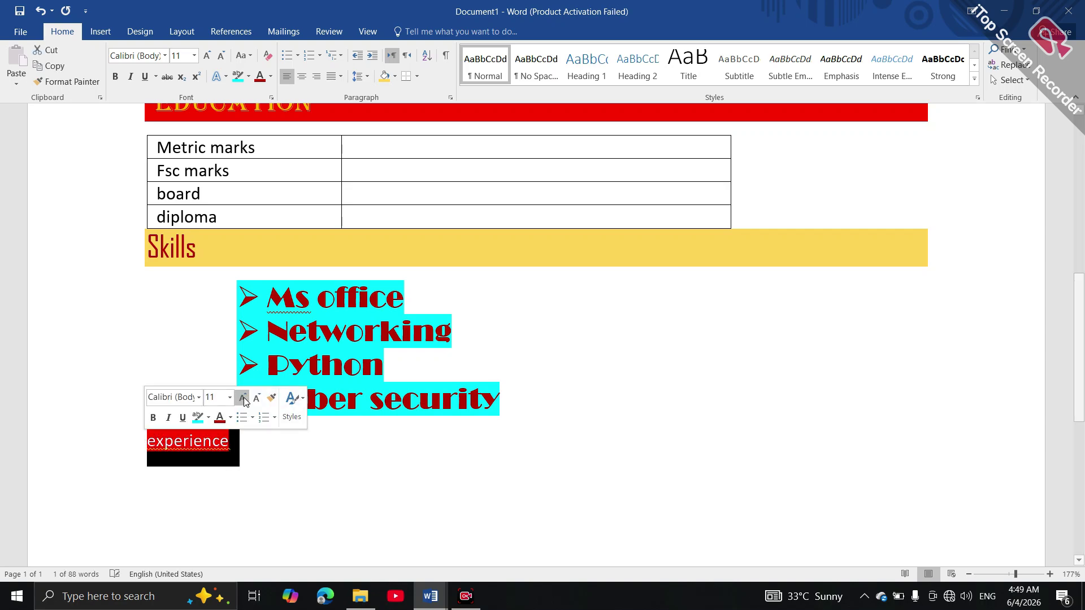
click(243, 398)
click(242, 397)
click(243, 398)
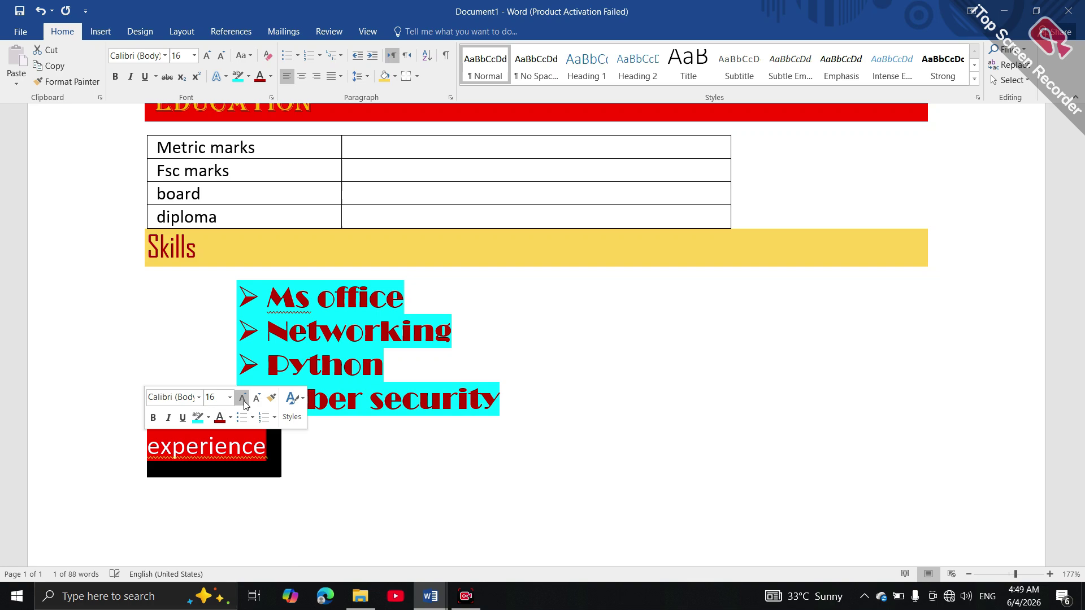
click(209, 418)
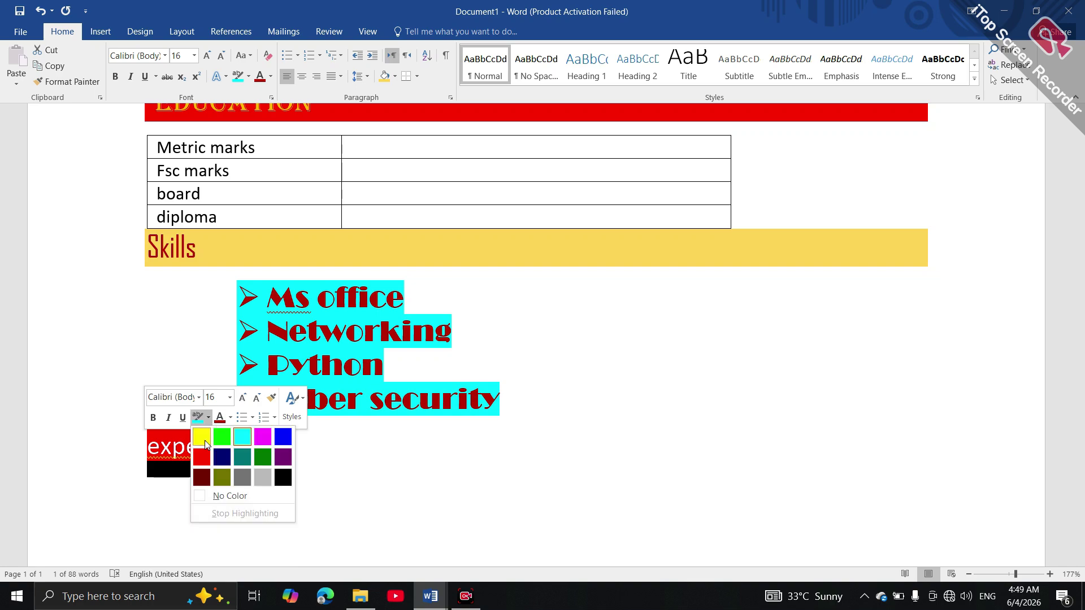
click(215, 494)
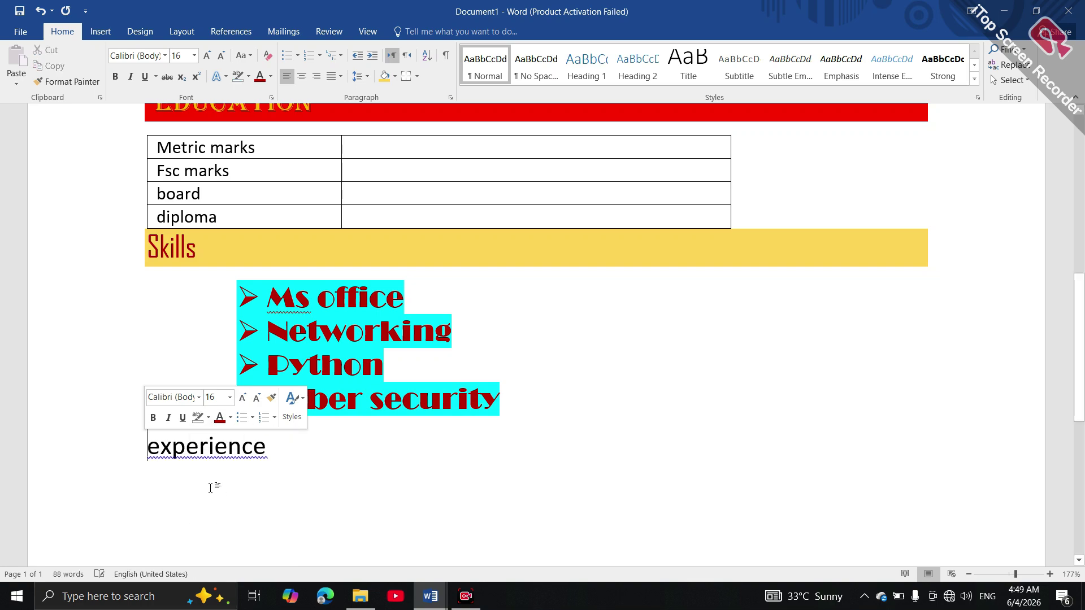
click(198, 399)
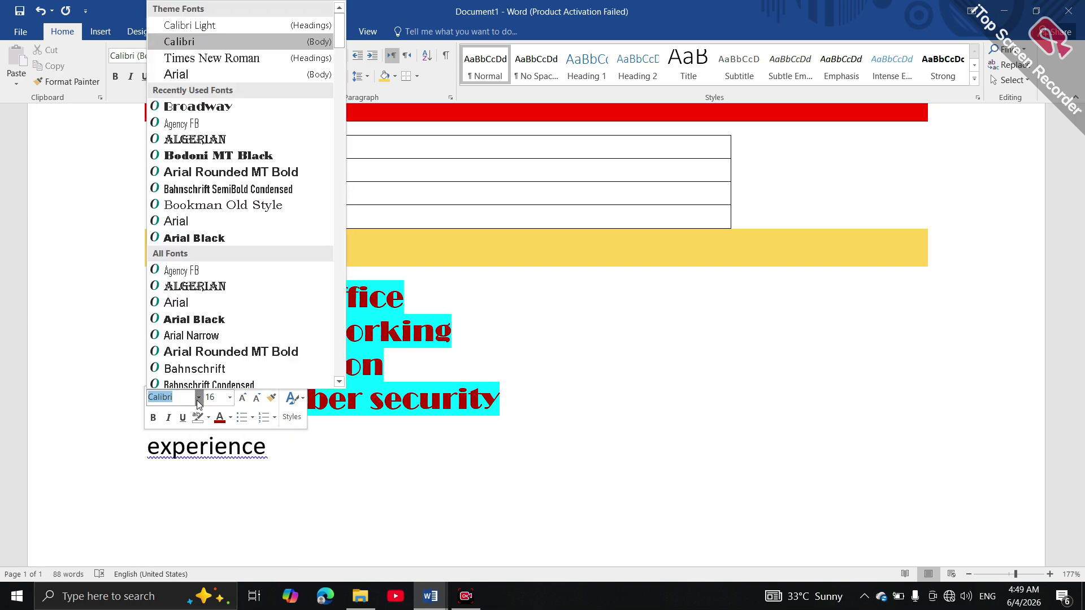
click(237, 511)
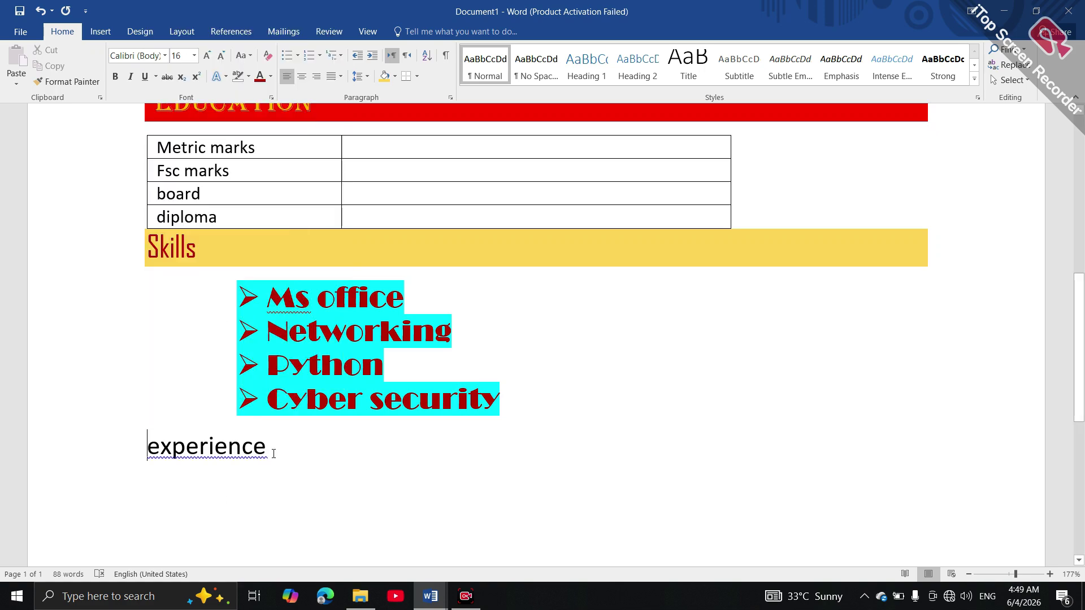
Set 'experience' in Arial Black with light green font color
triple_click(194, 448)
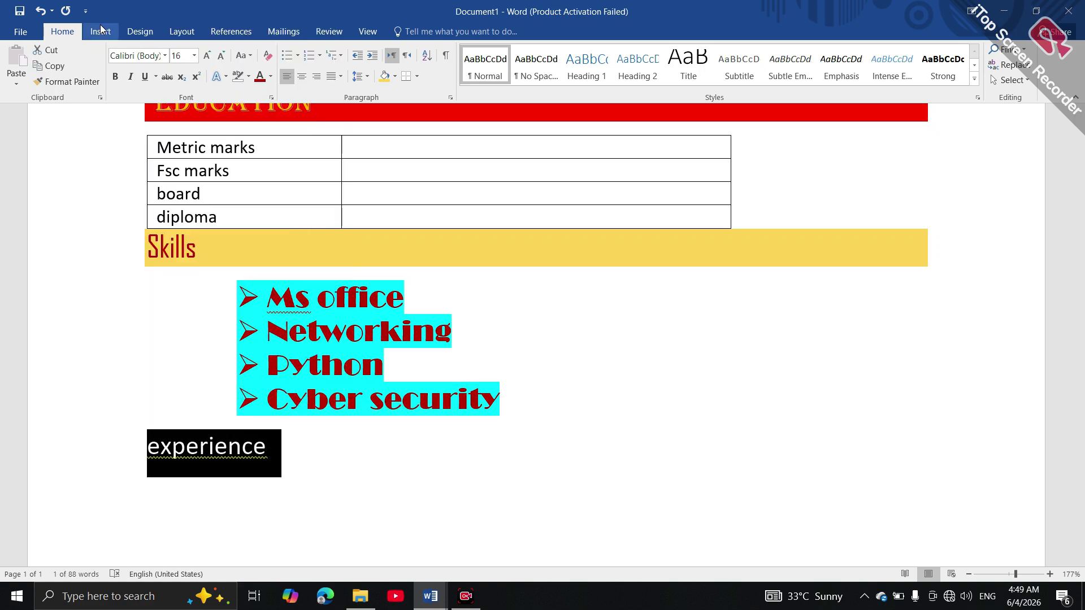
click(160, 56)
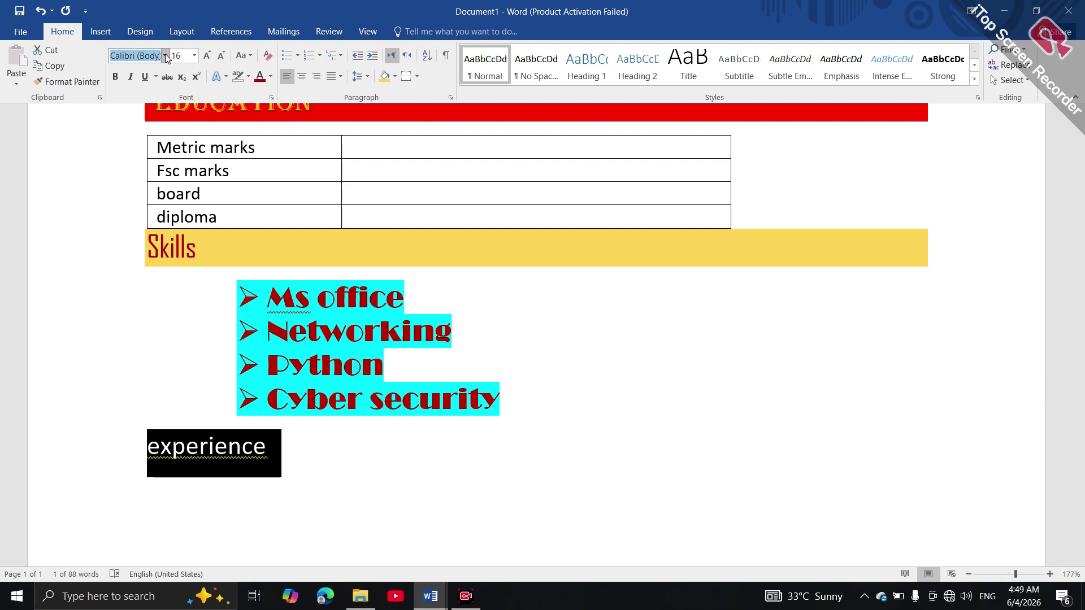
click(165, 56)
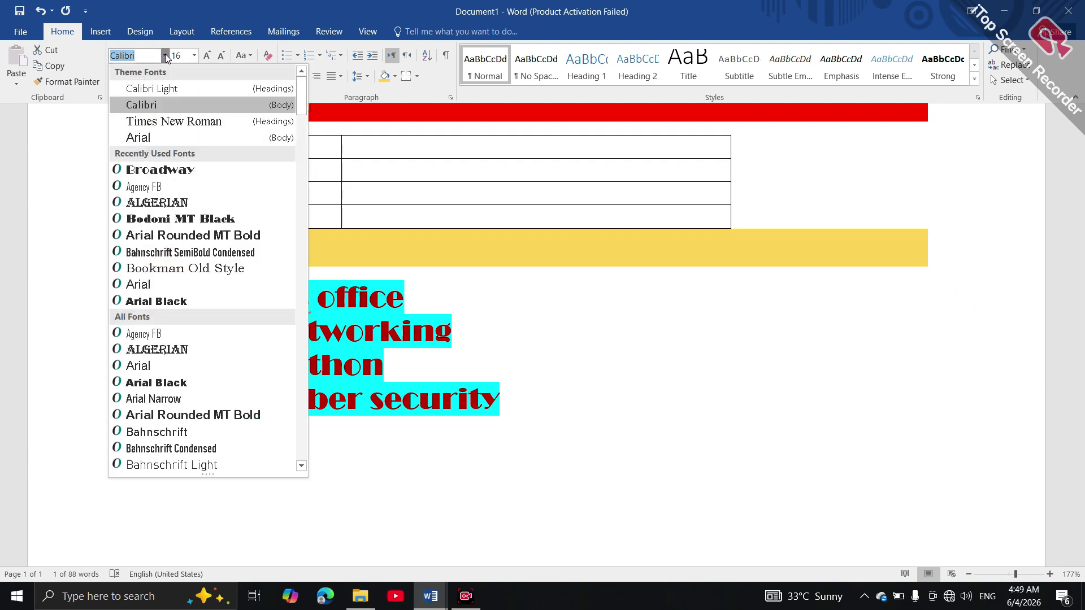
click(188, 383)
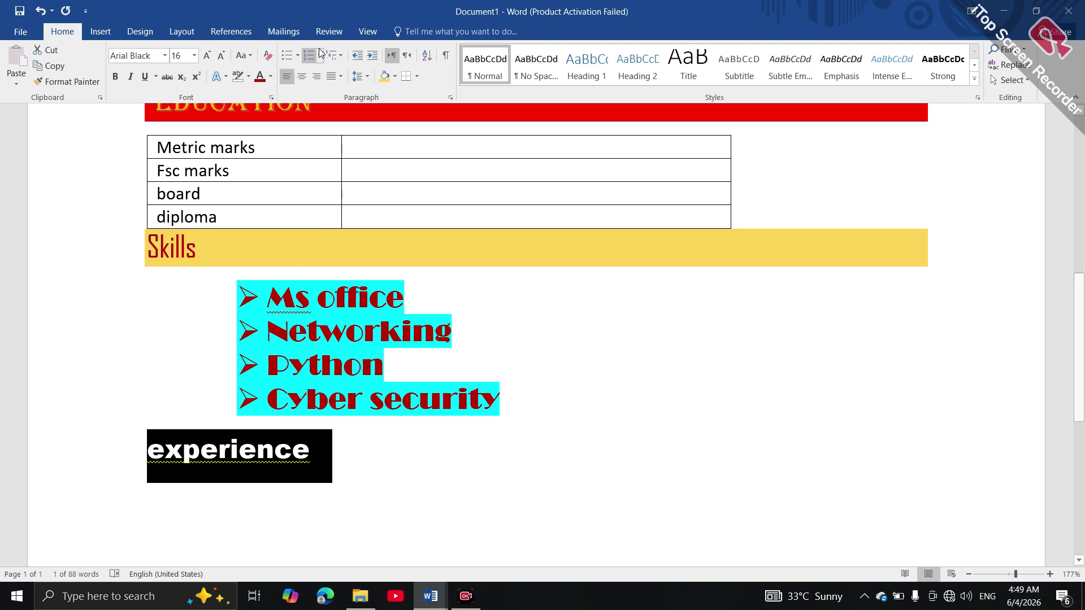
click(272, 76)
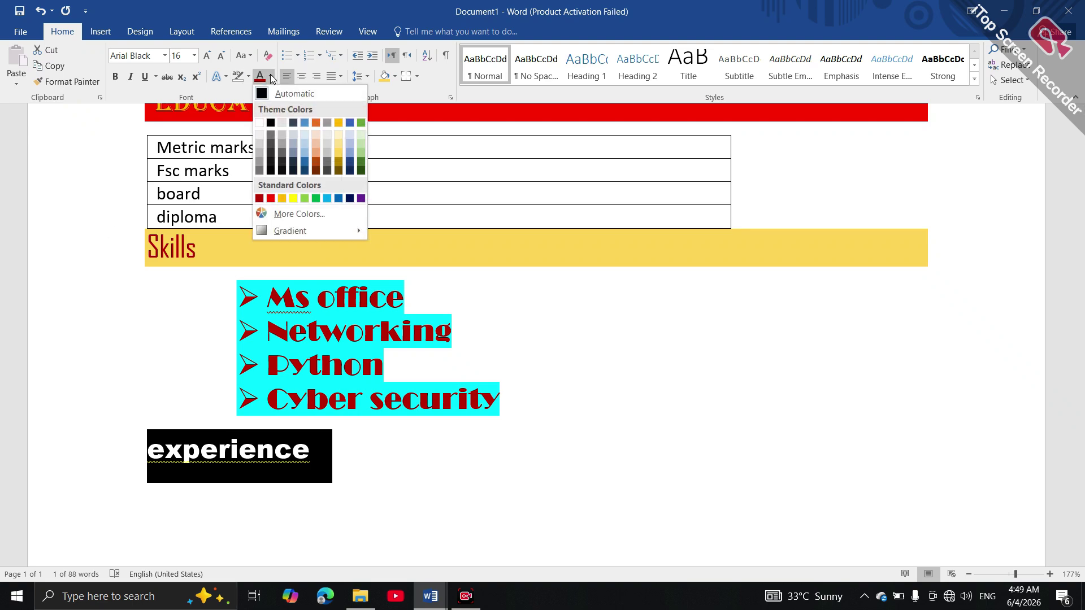
click(304, 198)
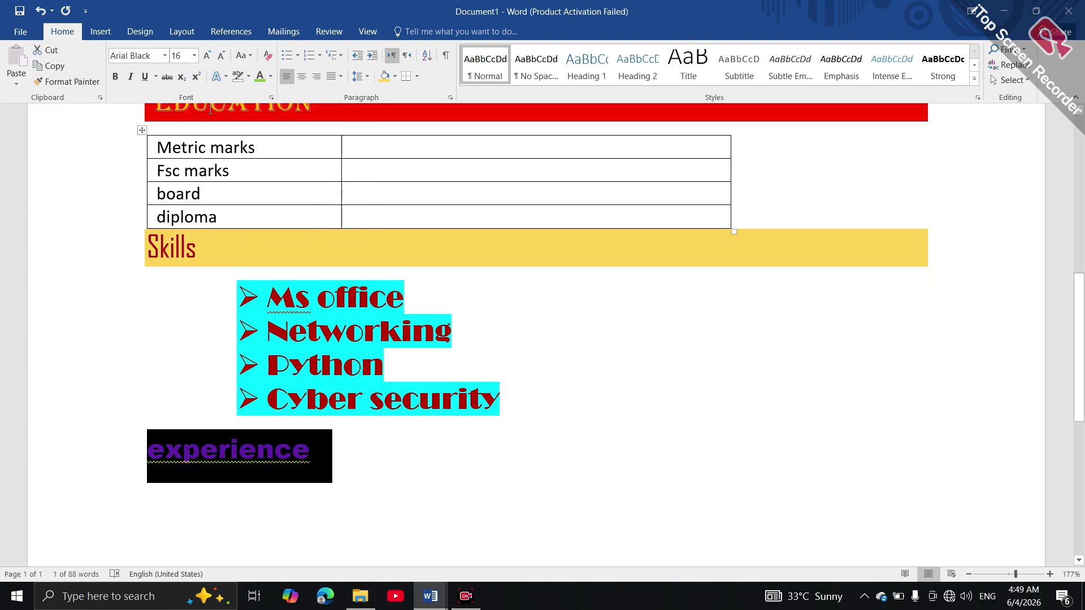
click(218, 79)
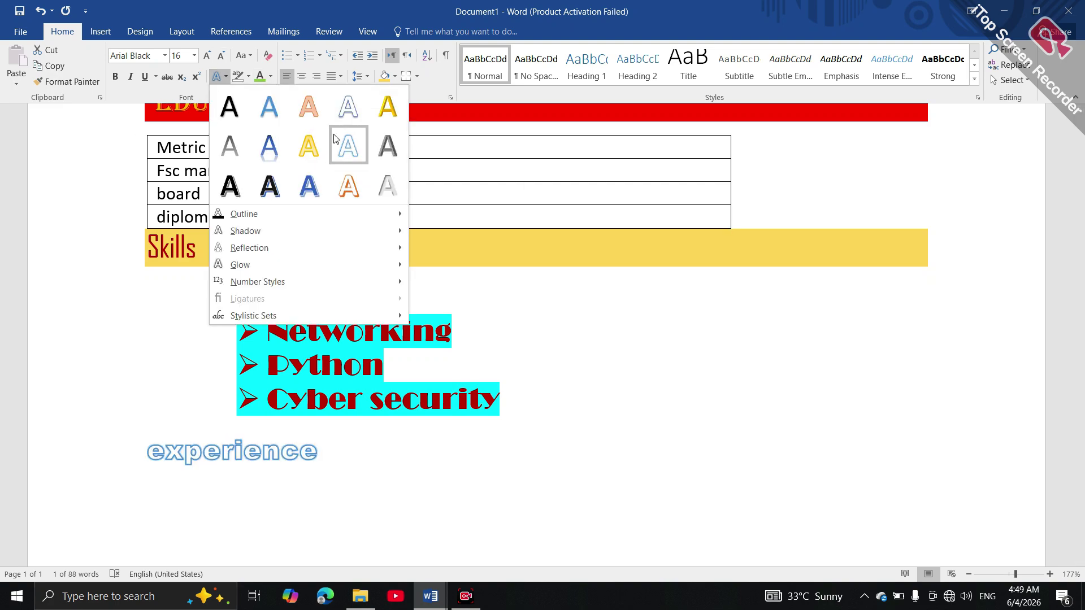
key(Escape)
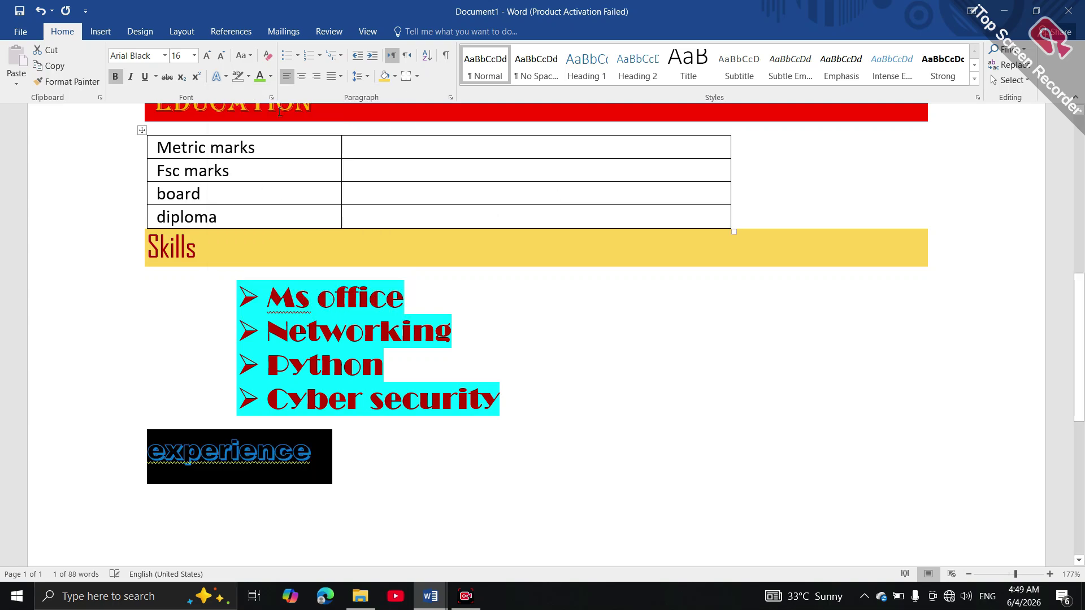
Shade the experience paragraph red across the full width
click(395, 77)
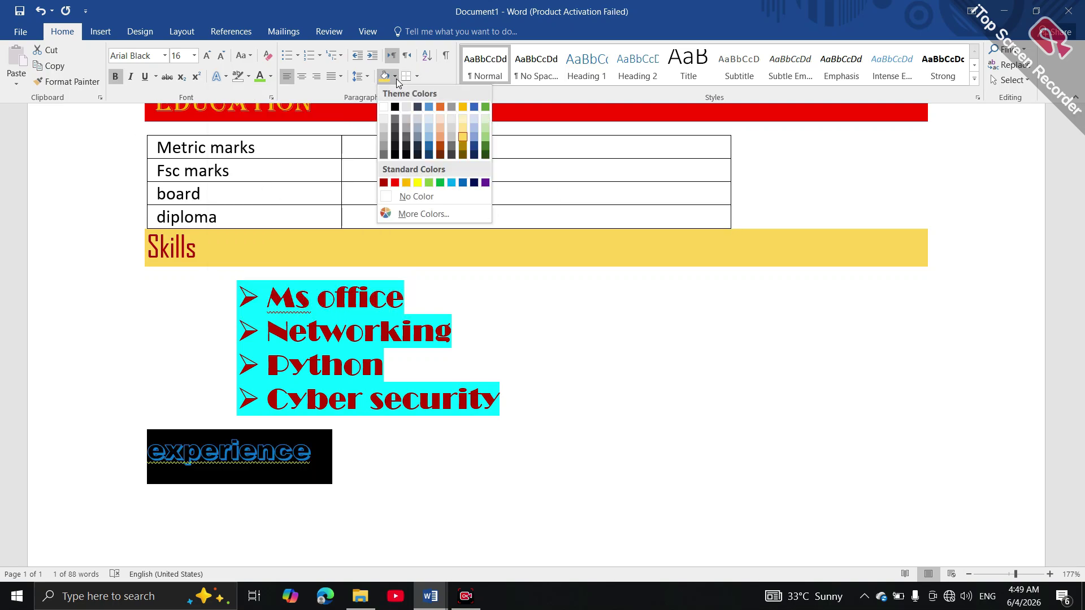
click(395, 183)
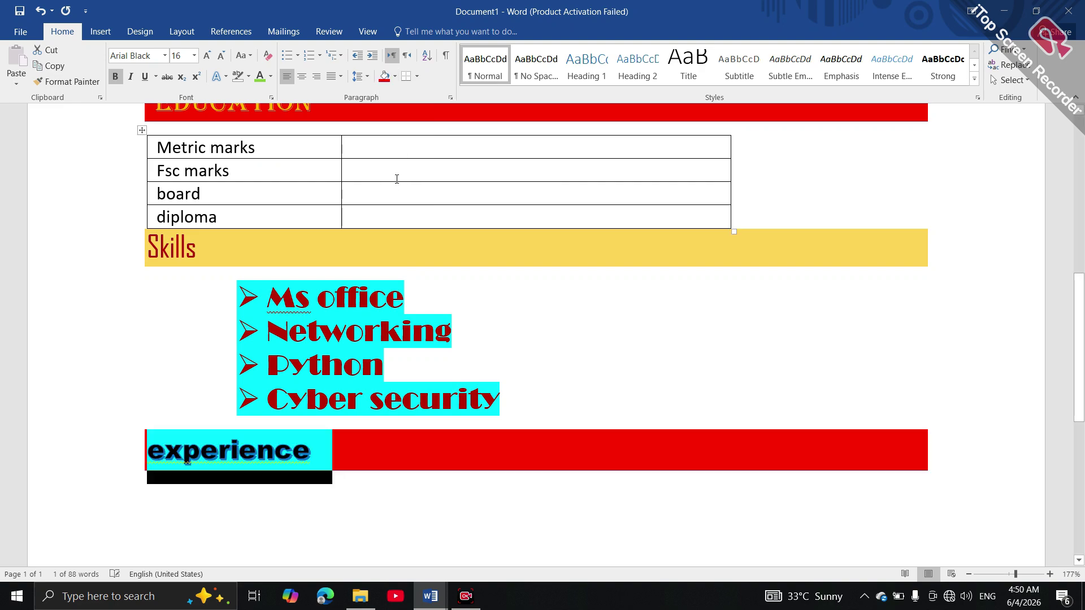
click(399, 518)
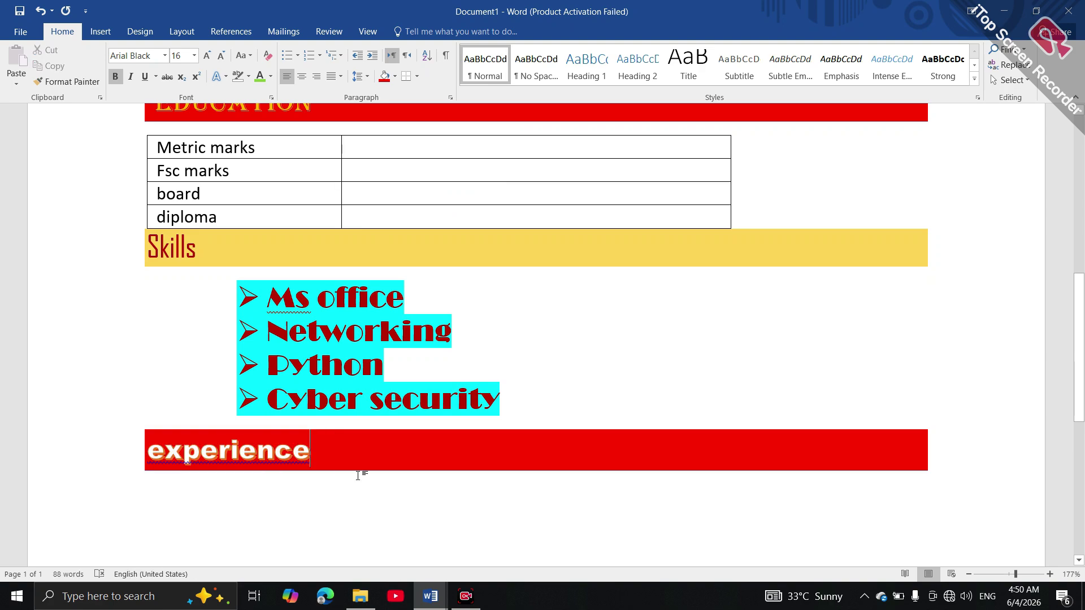
double_click(311, 448)
Run the spelling check, accepting 'Experience' and 'MS' corrections, then click below the heading
key(F7)
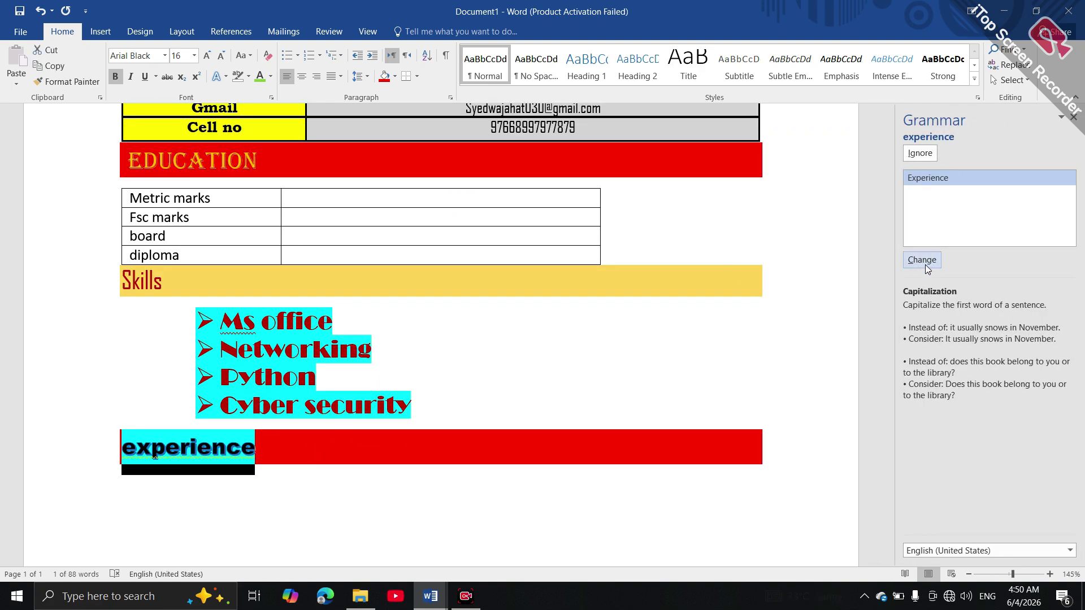
click(926, 257)
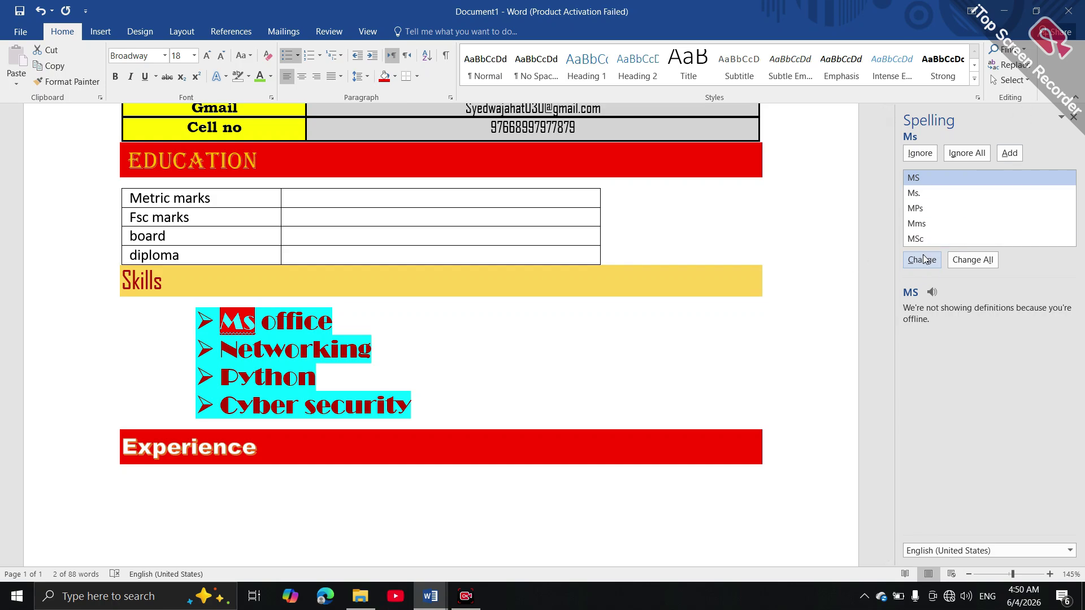
click(922, 261)
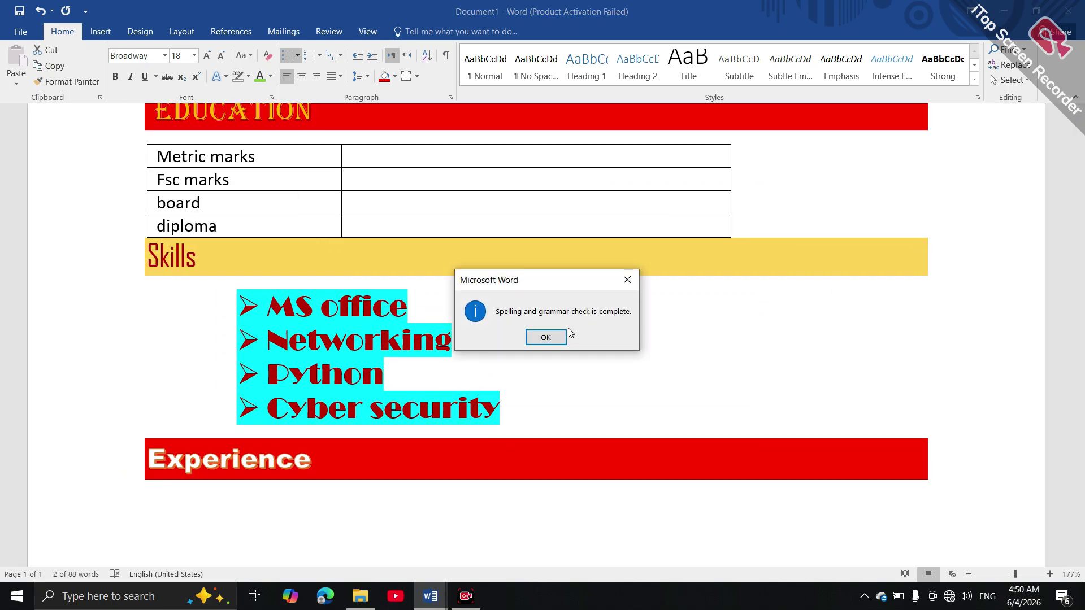
click(544, 338)
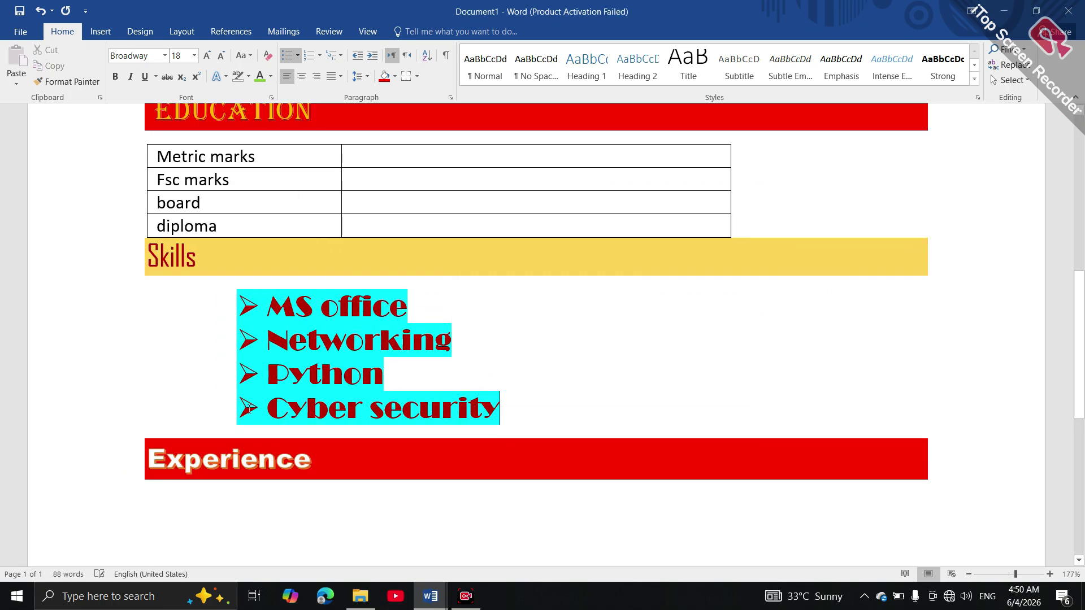
click(195, 524)
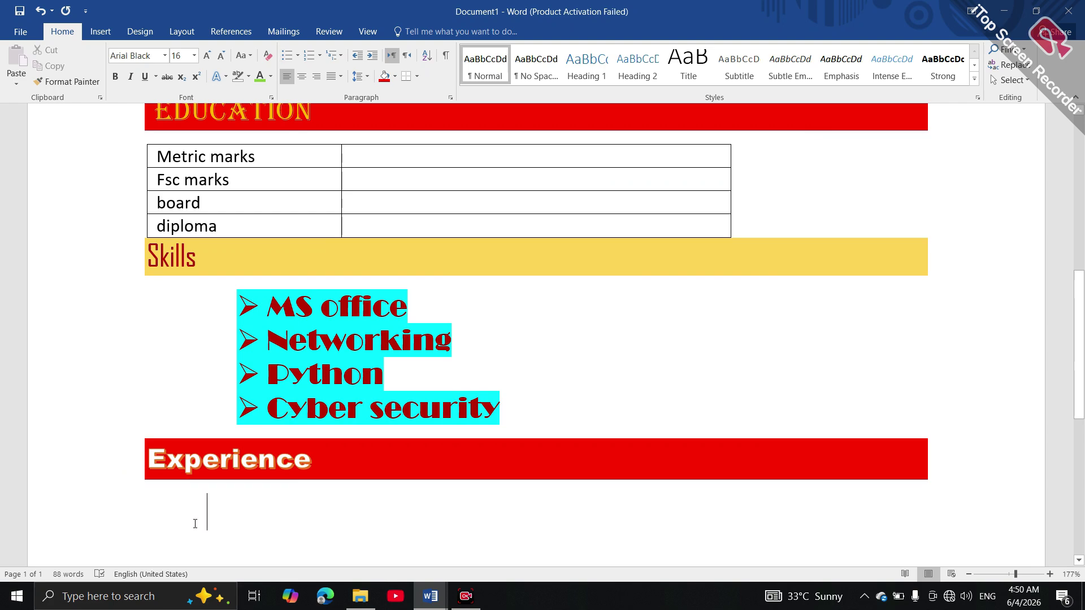
Type 'fresh' and format it in 14 pt Algerian
text(fresh)
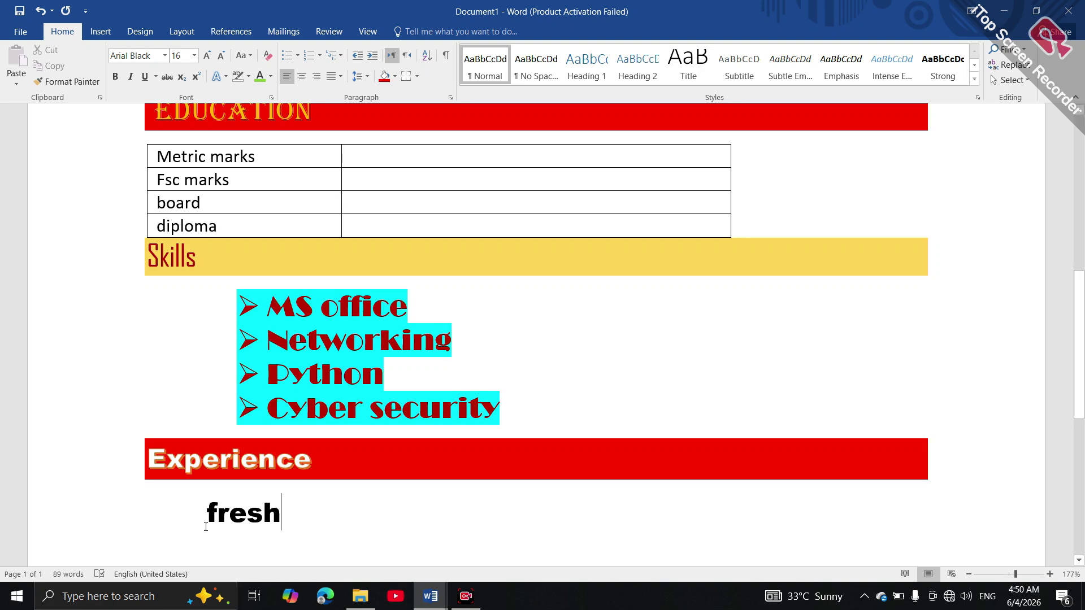
drag(300, 515, 194, 504)
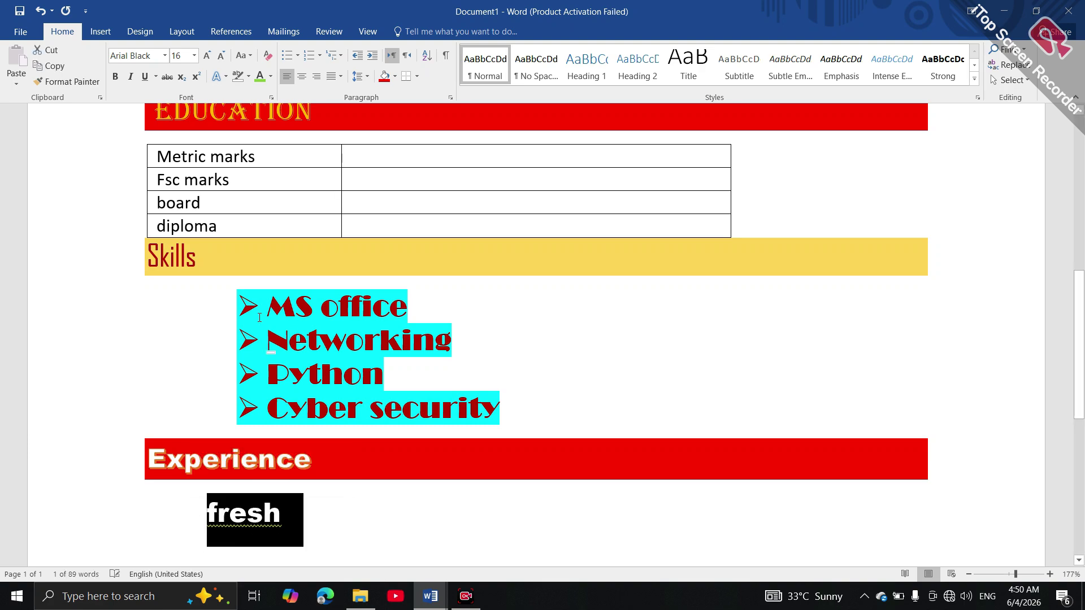
click(226, 54)
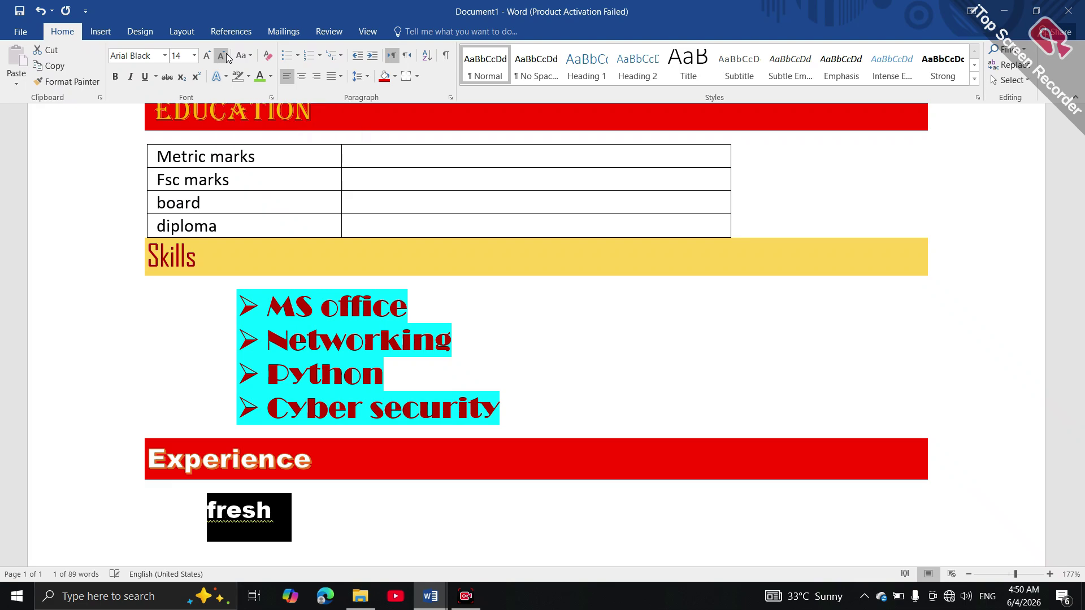
click(165, 55)
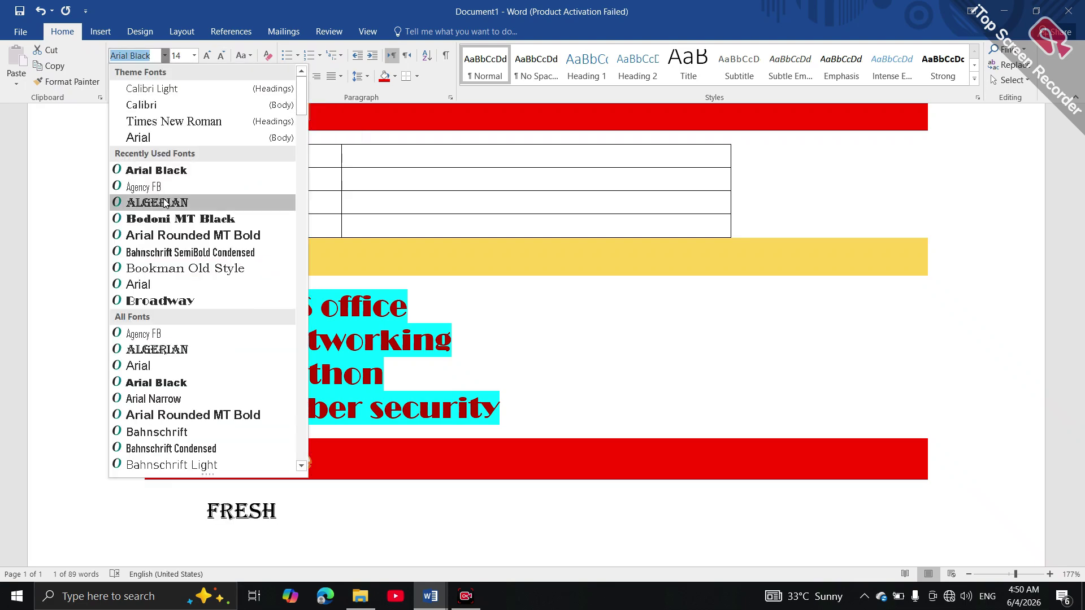
click(164, 203)
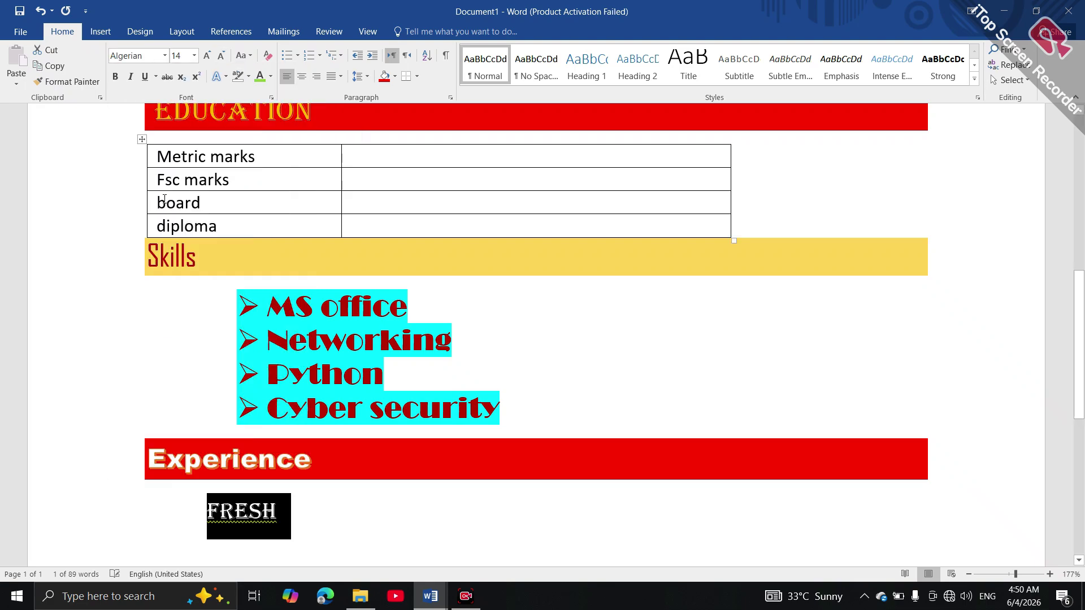
Give FRESH a round bullet and a yellow highlight
click(299, 55)
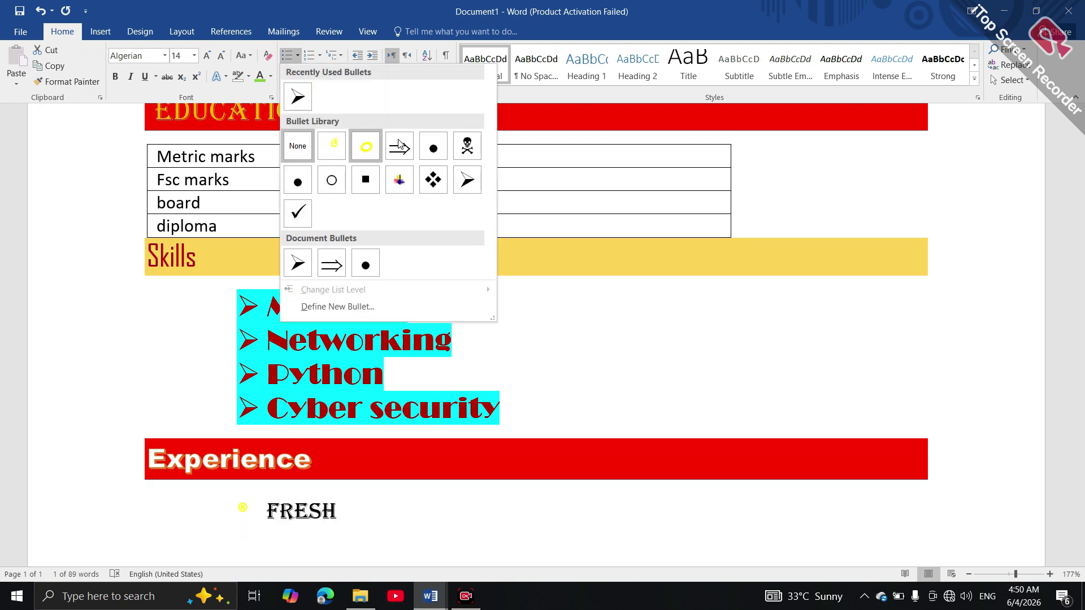
click(441, 149)
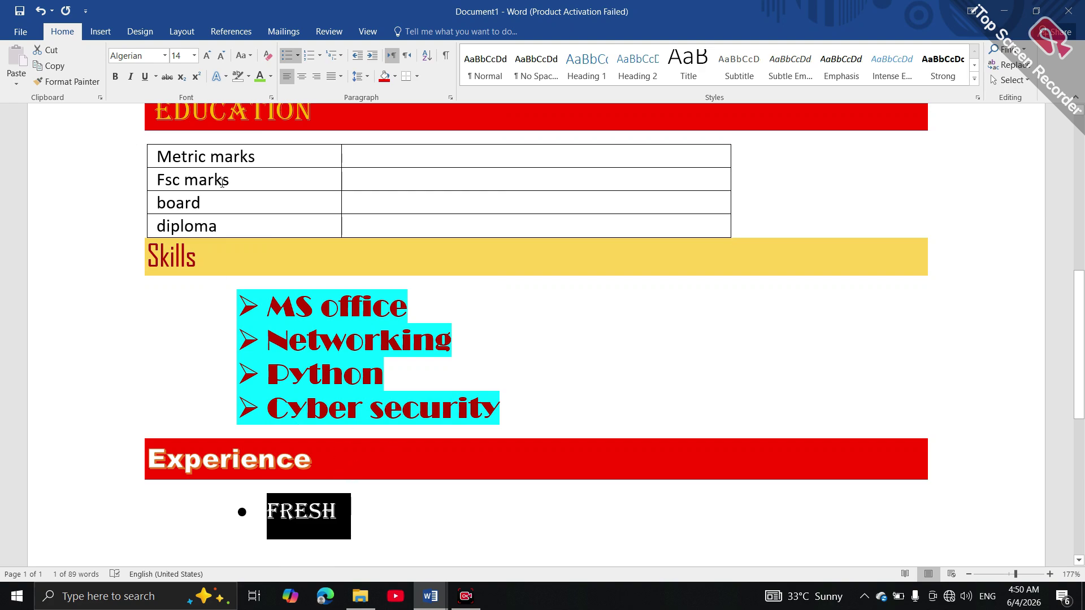
click(249, 78)
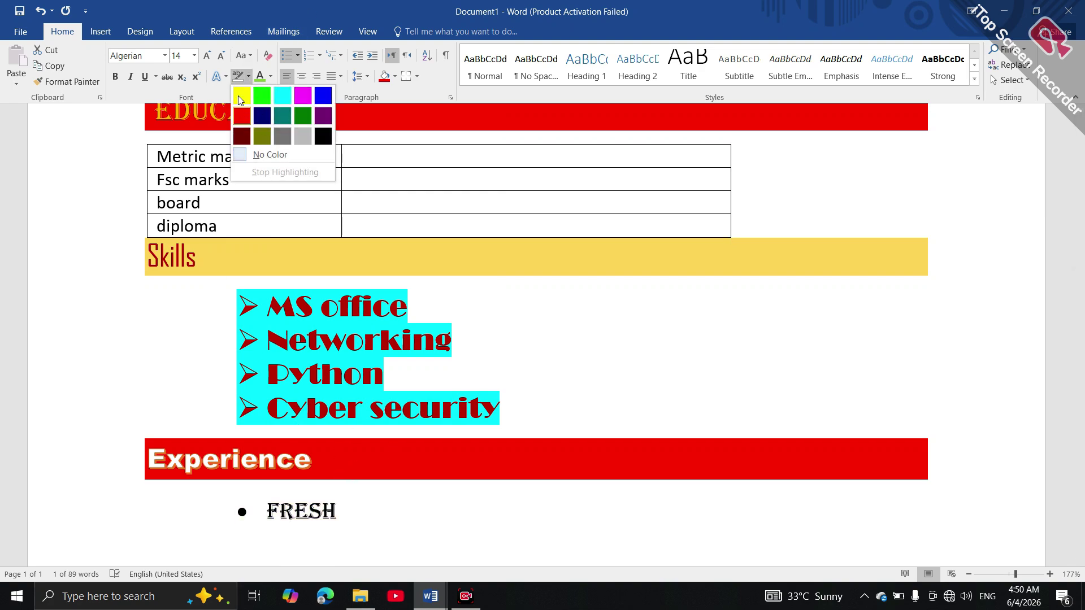
click(238, 97)
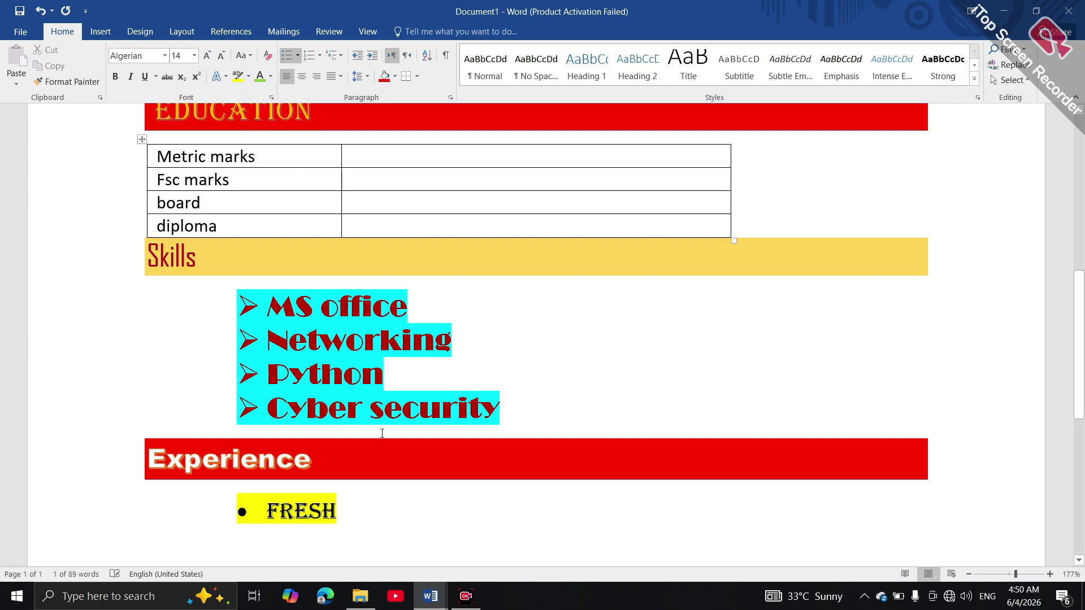
click(382, 487)
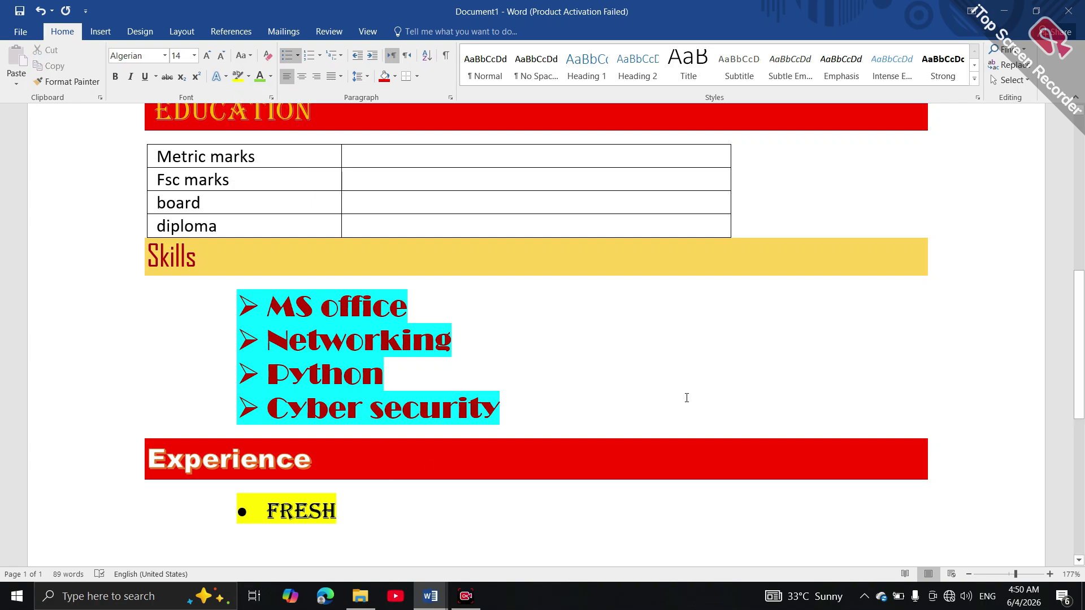
drag(1077, 363, 1082, 260)
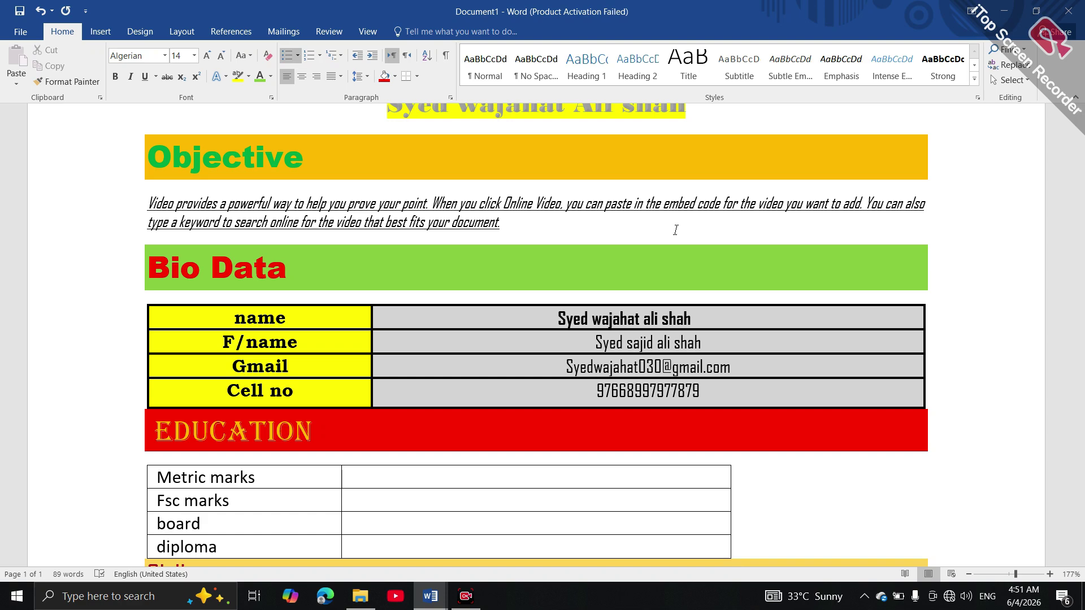
Check the CV in print preview, then start a new line below FRESH
key(ctrl+p)
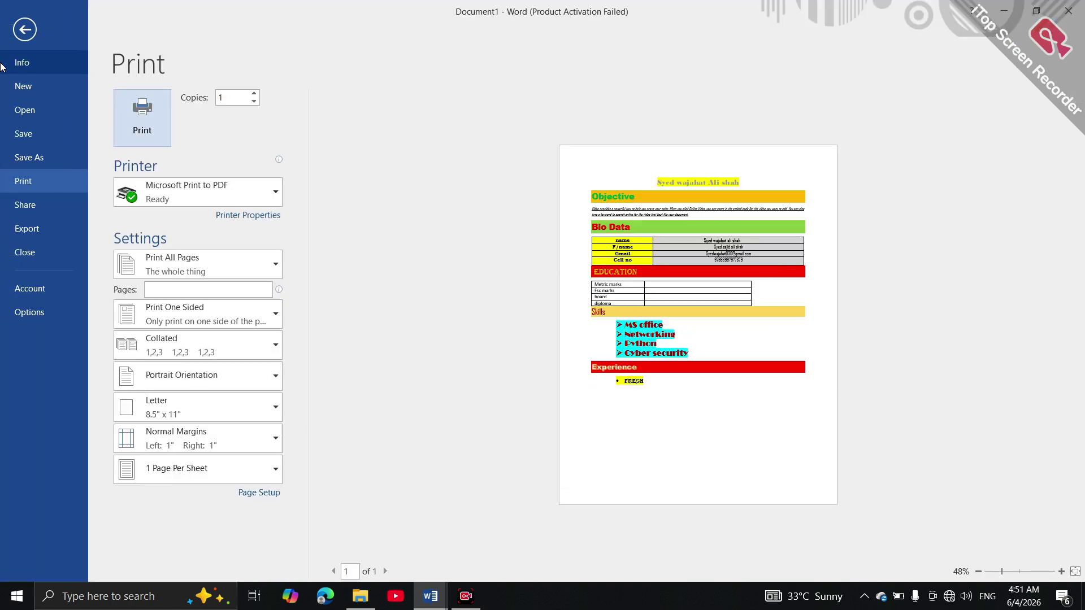
click(25, 29)
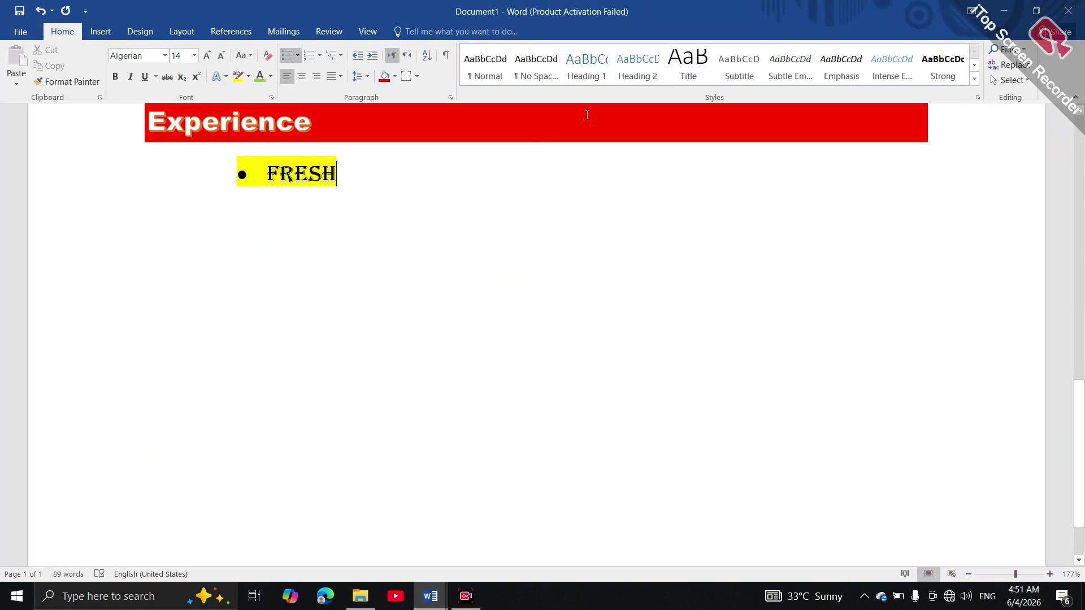
double_click(491, 217)
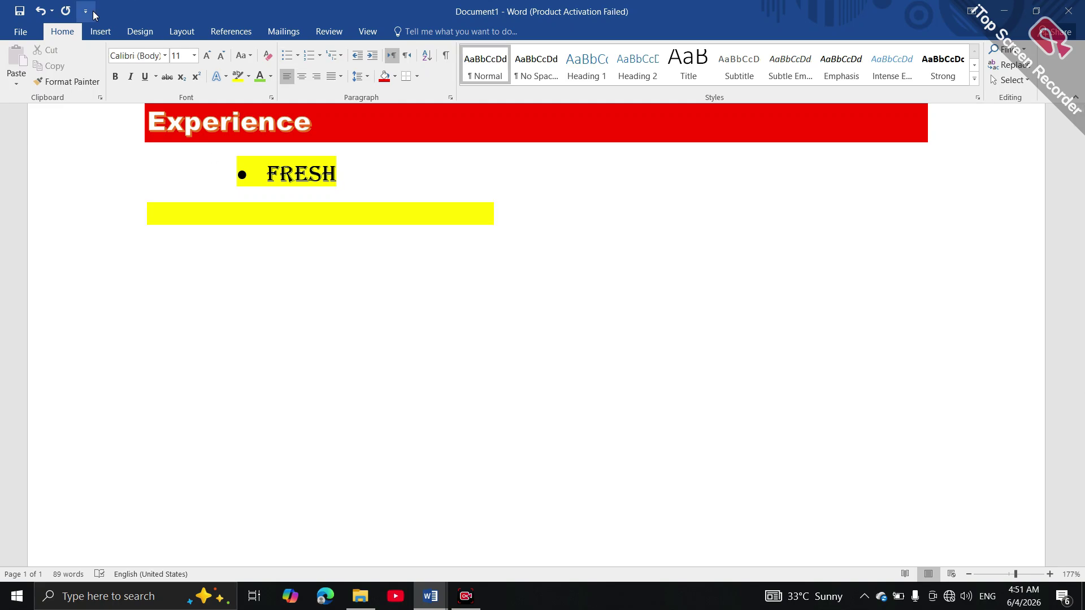
Add a 3-D double-line 3 pt page border to the whole document
click(100, 32)
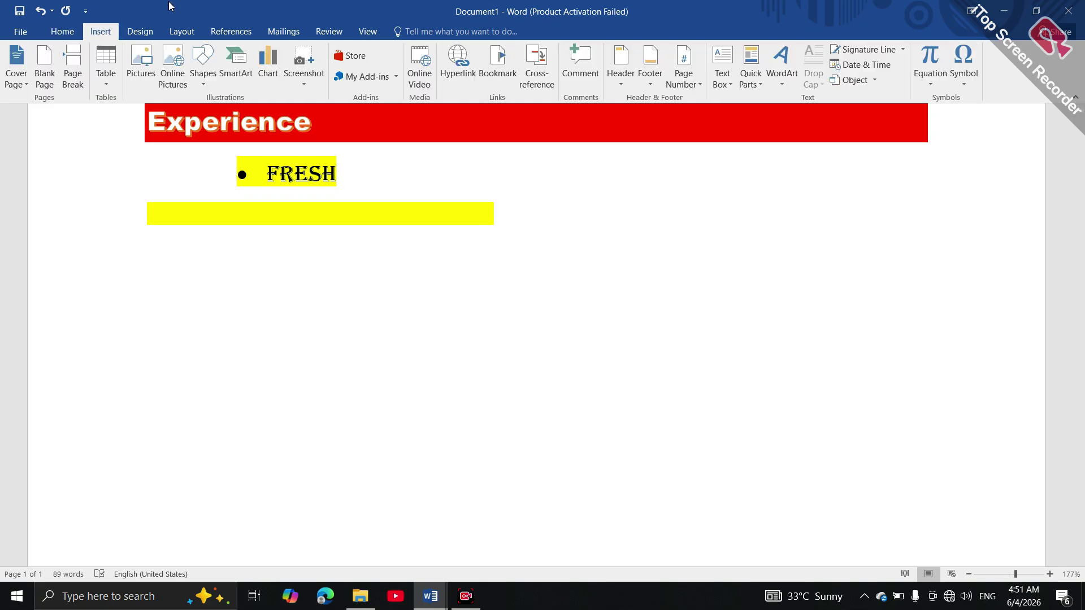
click(140, 32)
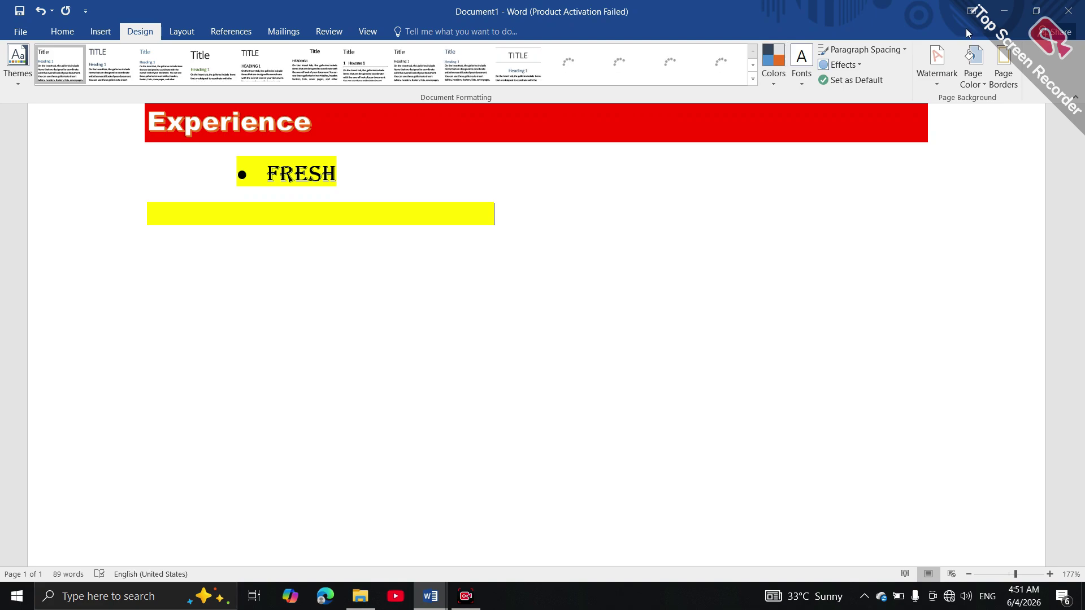
click(1003, 66)
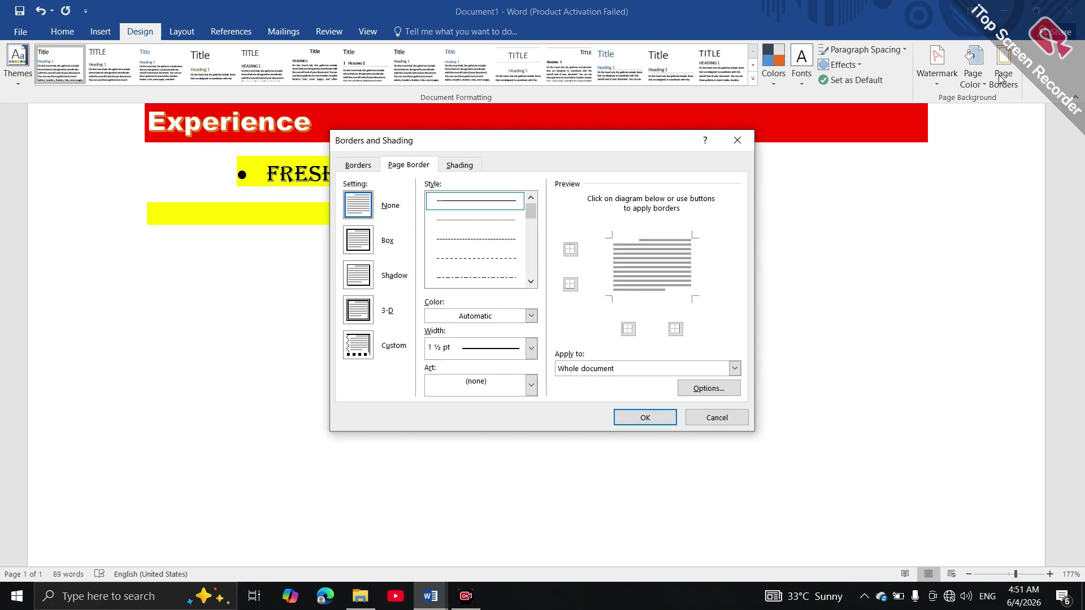
click(351, 310)
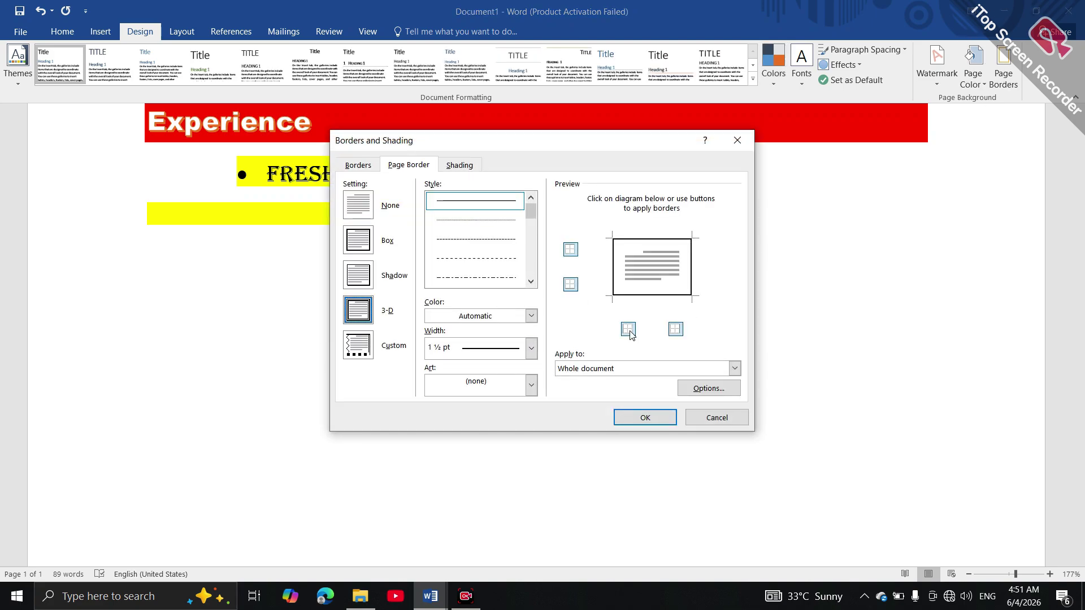
mouse_move(530, 214)
mouse_down()
mouse_move(544, 285)
mouse_move(536, 261)
mouse_up()
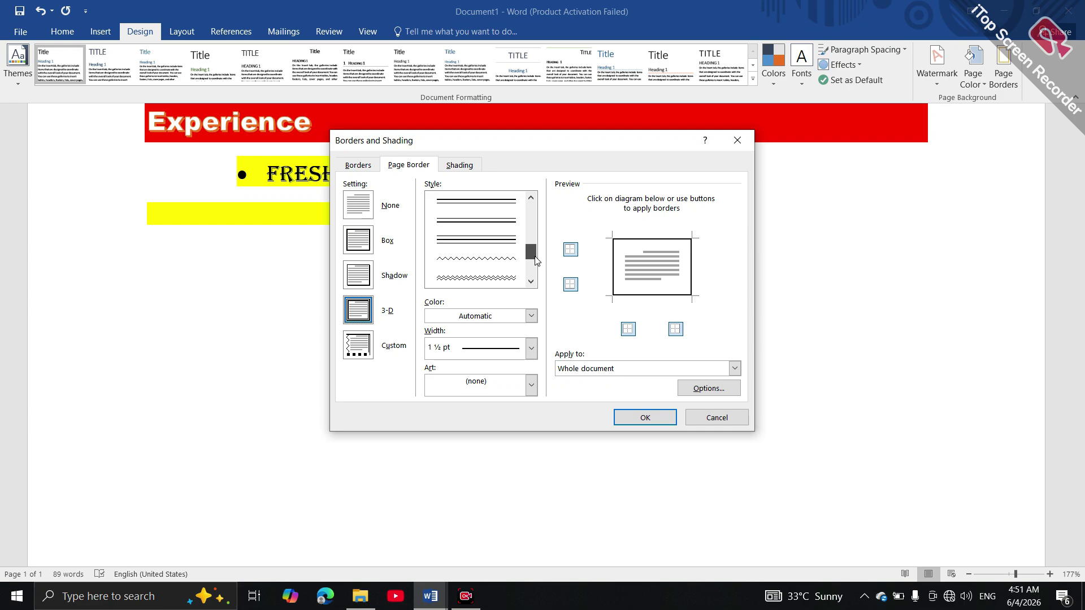
click(504, 243)
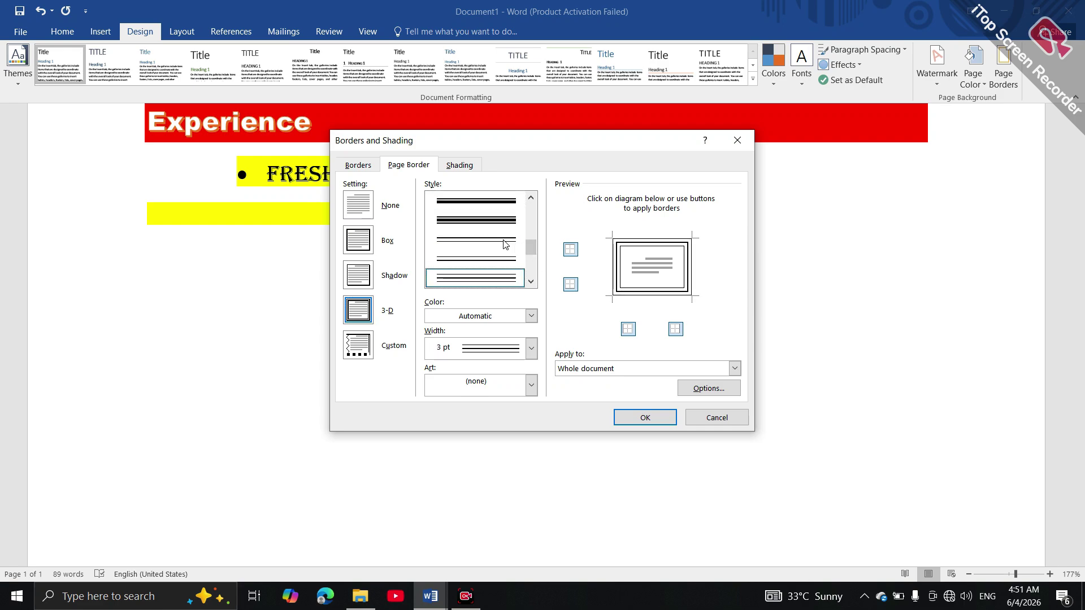
click(625, 419)
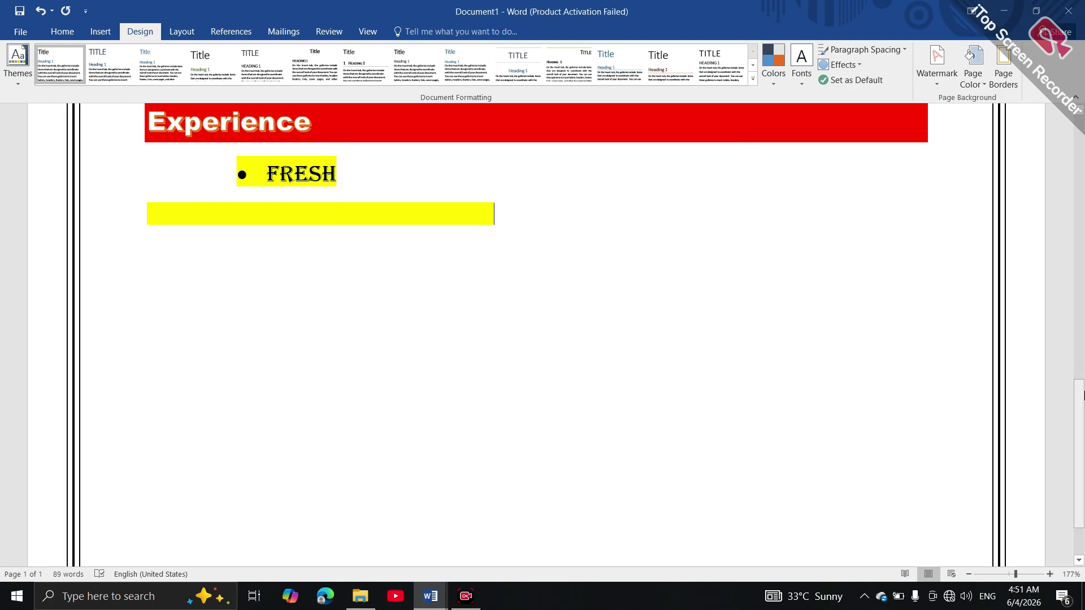
Scroll up and bring up the Page Color choices
scroll(1049, 242, up, 10)
scroll(1053, 149, up, 3)
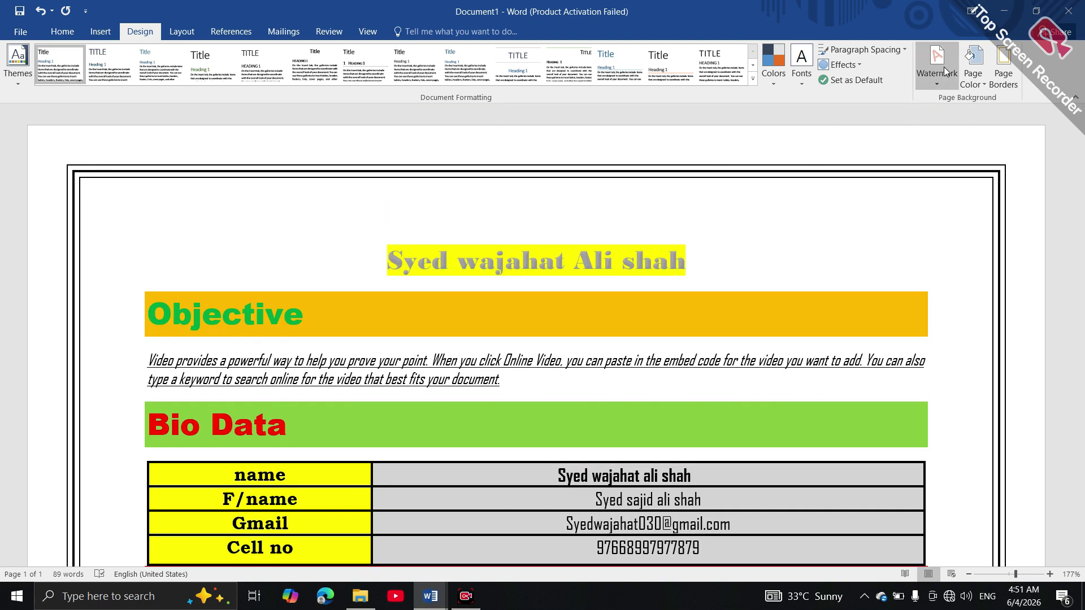
click(975, 87)
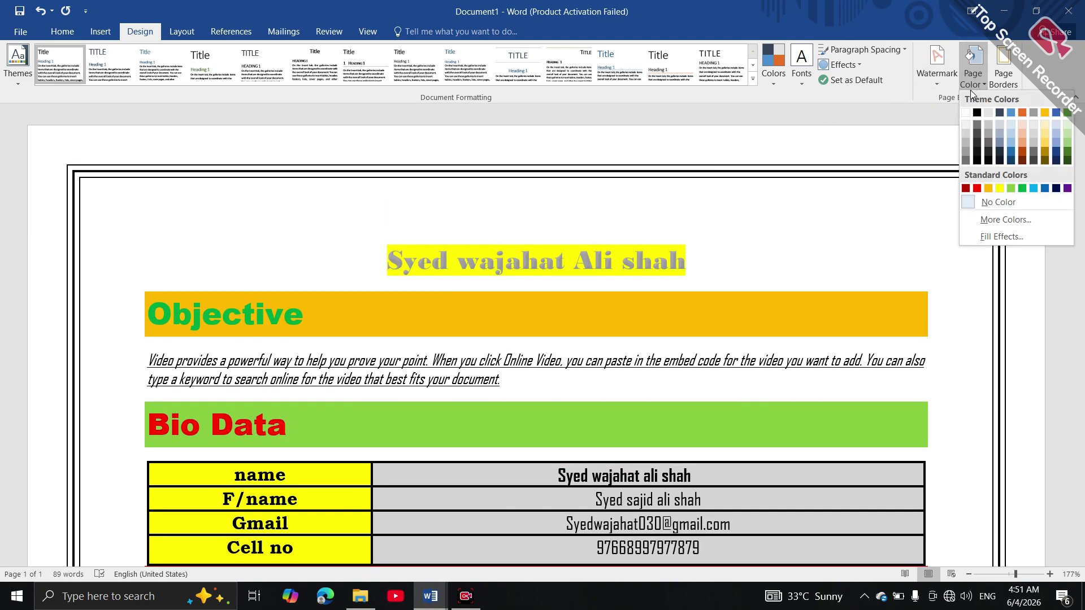